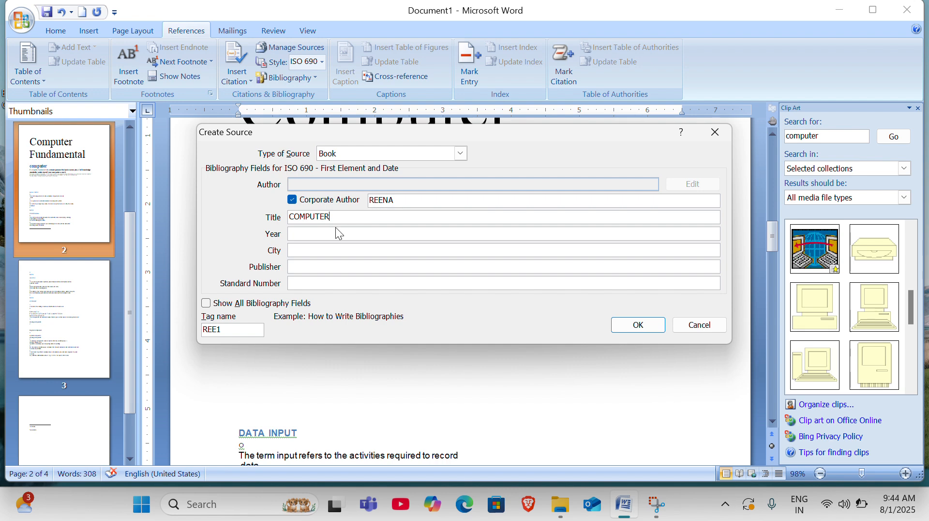
- Complete the COMPUTER book source with year 2025, city ROHTAK and publisher CALIFORNIA, and add it as a citation
{"action": "left_click", "coordinate": [320, 233]}
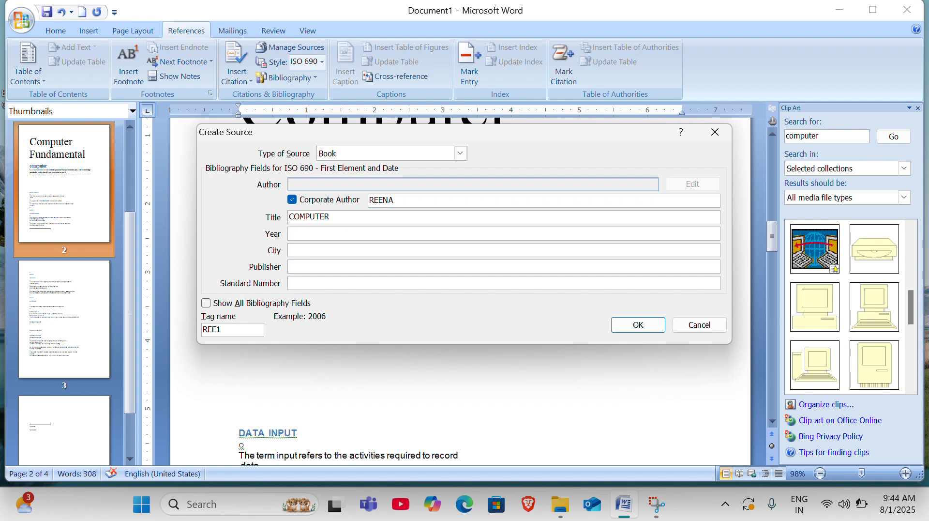
{"action": "type", "text": "2025"}
{"action": "left_click", "coordinate": [309, 254]}
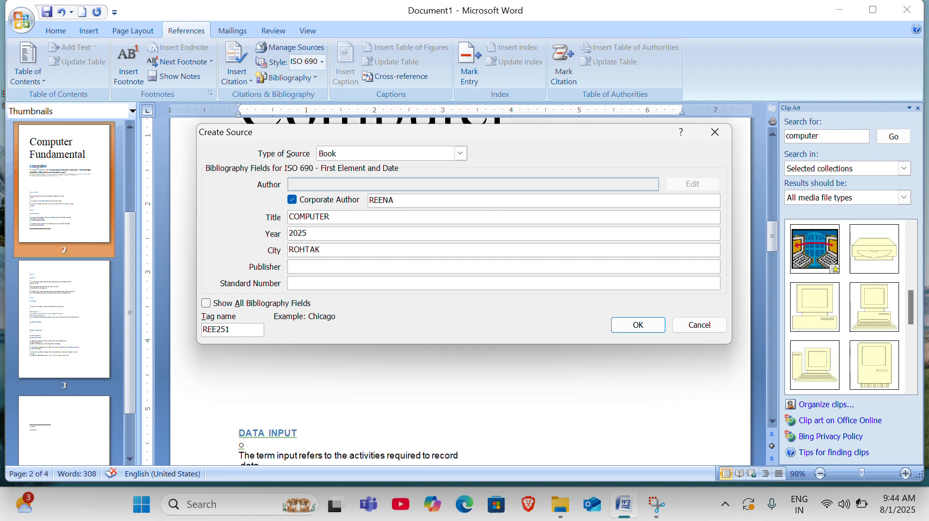
{"action": "left_click", "coordinate": [302, 266]}
{"action": "type", "text": "CALIFORNIA"}
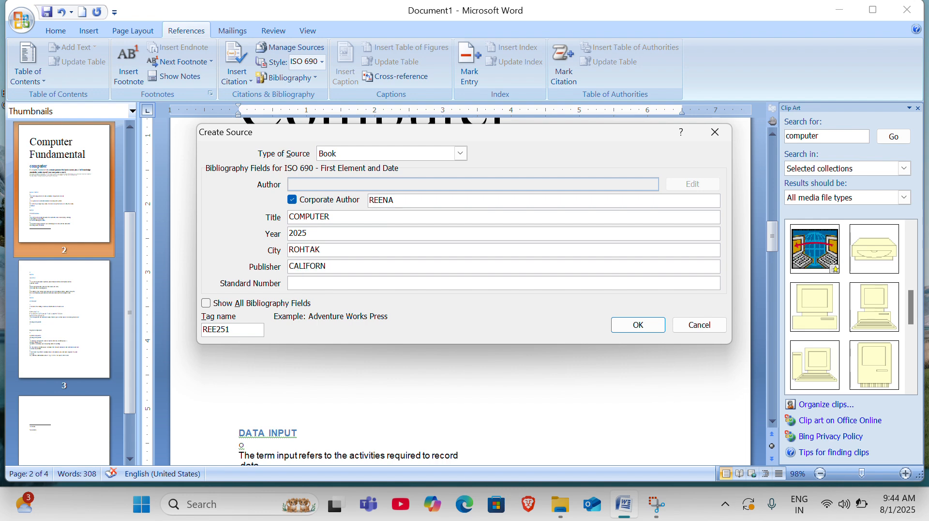
{"action": "left_click", "coordinate": [232, 306]}
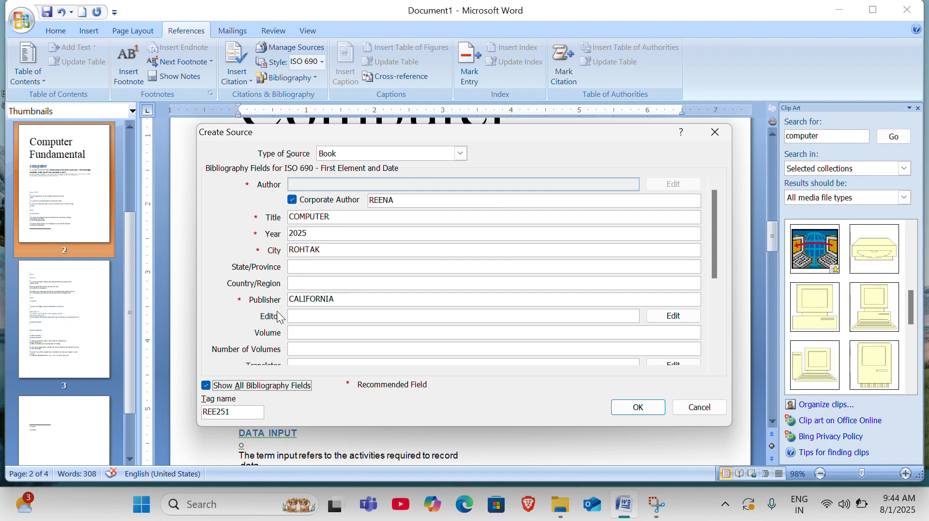
{"action": "left_click", "coordinate": [215, 387]}
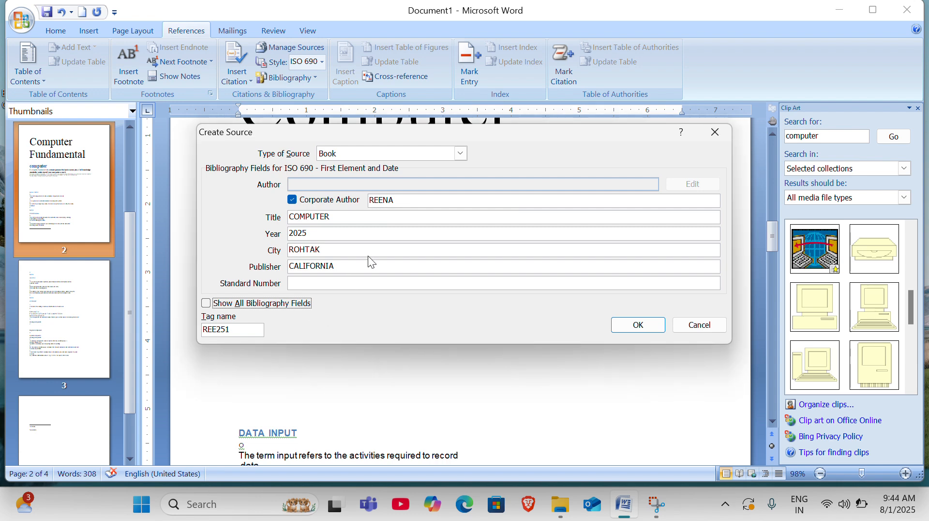
{"action": "left_click", "coordinate": [638, 325]}
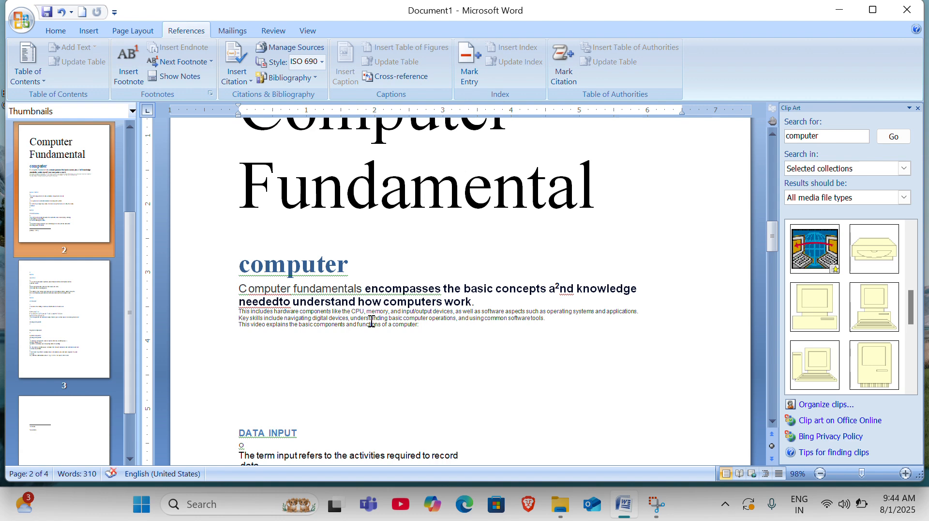
- Examine the new citation in the footnote area of page 2 and the endnotes on the last page
{"action": "scroll", "coordinate": [358, 339], "scroll_direction": "down", "scroll_amount": 2}
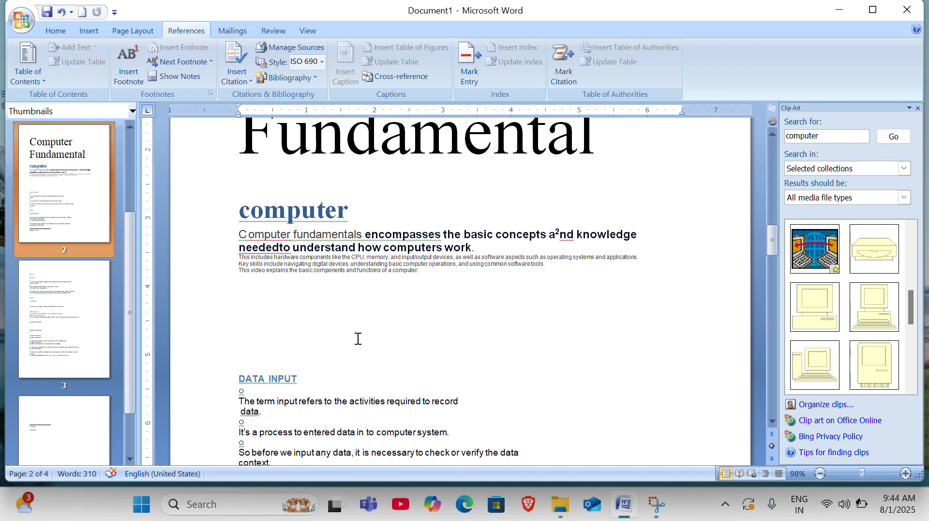
{"action": "scroll", "coordinate": [358, 339], "scroll_direction": "up", "scroll_amount": 3}
{"action": "scroll", "coordinate": [359, 339], "scroll_direction": "down", "scroll_amount": 3}
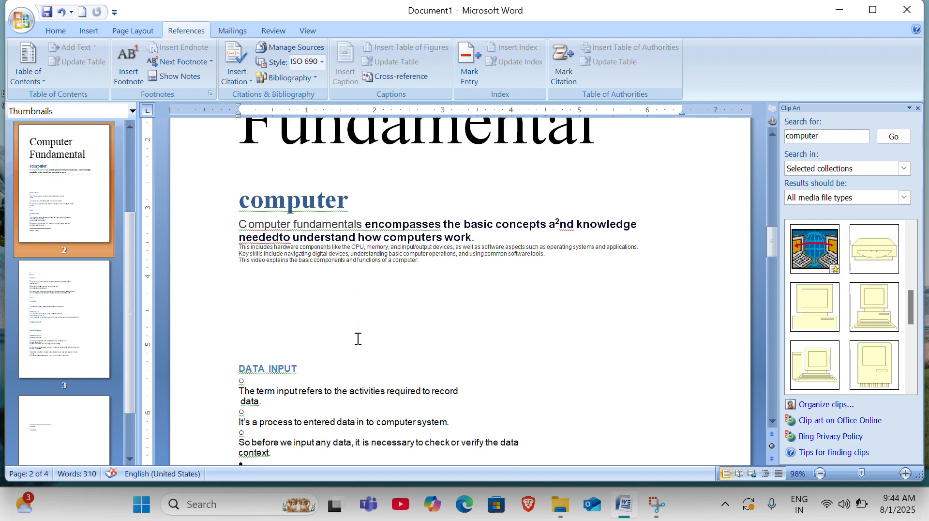
{"action": "scroll", "coordinate": [332, 331], "scroll_direction": "down", "scroll_amount": 3}
{"action": "scroll", "coordinate": [319, 371], "scroll_direction": "down", "scroll_amount": 20}
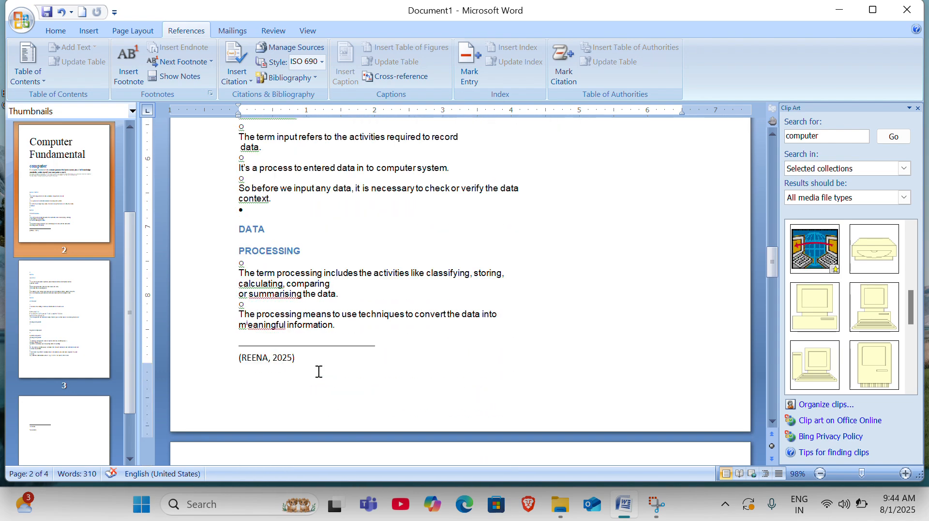
{"action": "scroll", "coordinate": [319, 371], "scroll_direction": "down", "scroll_amount": 20}
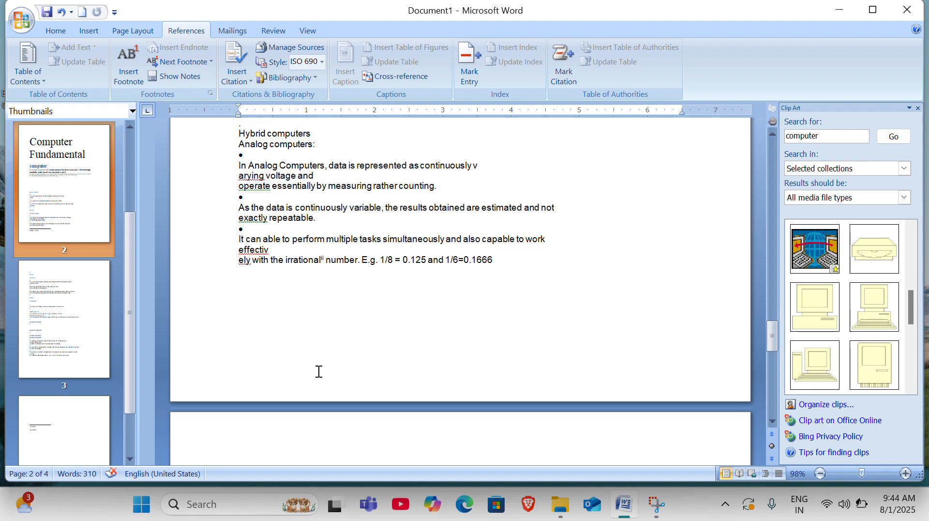
{"action": "scroll", "coordinate": [319, 372], "scroll_direction": "down", "scroll_amount": 1}
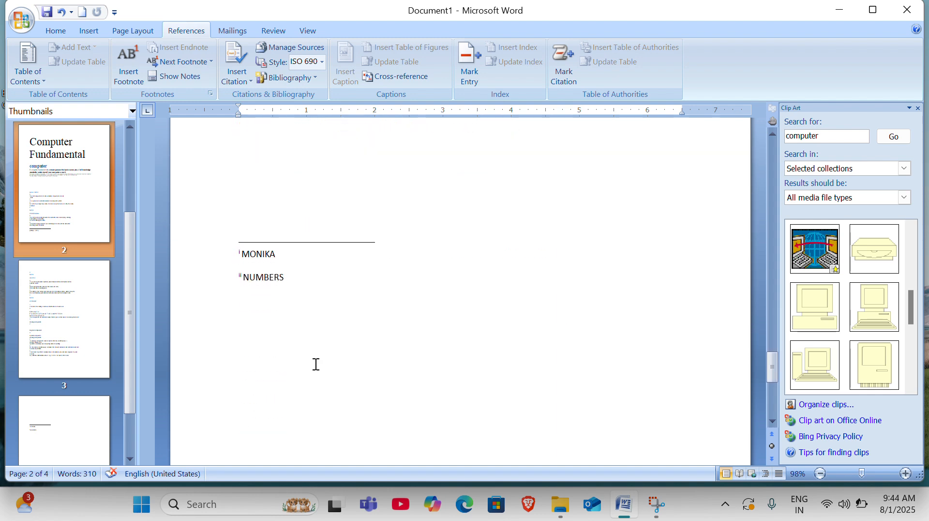
{"action": "left_click_drag", "start_coordinate": [226, 242], "coordinate": [282, 272]}
{"action": "left_click", "coordinate": [285, 275]}
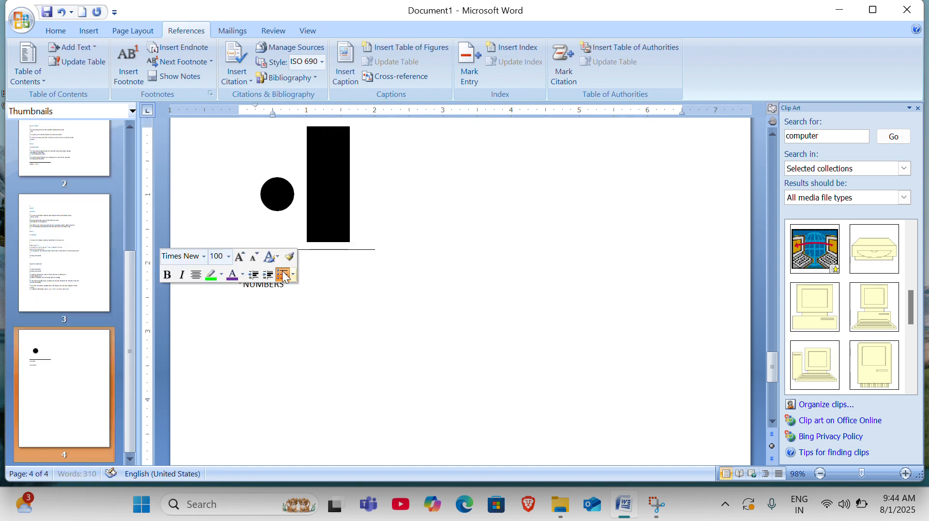
{"action": "left_click", "coordinate": [326, 269]}
{"action": "key", "text": "ctrl+z"}
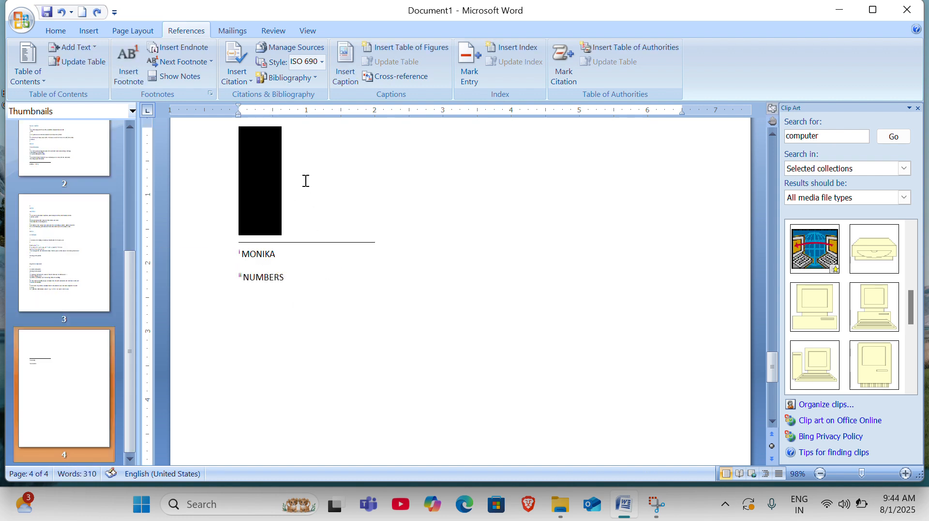
- Set the font size of the empty line above the endnotes to 22
{"action": "left_click", "coordinate": [305, 180]}
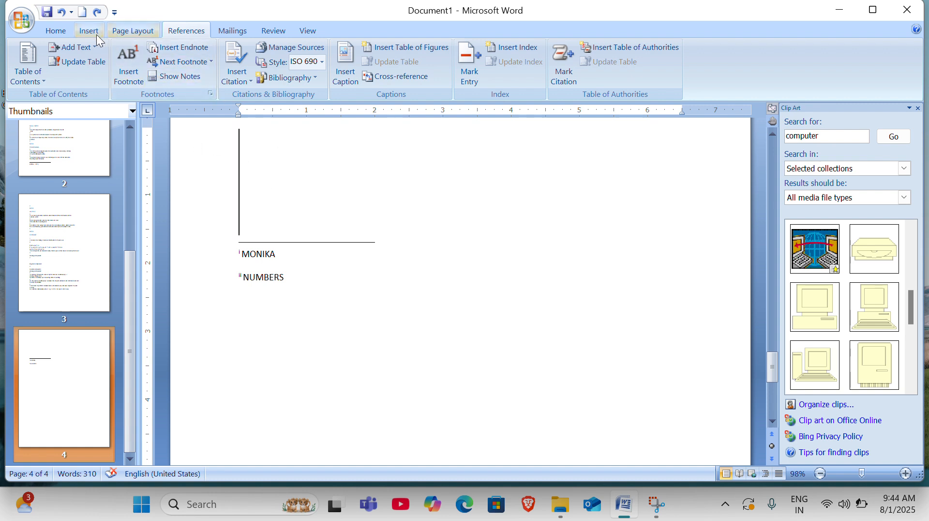
{"action": "left_click", "coordinate": [57, 33]}
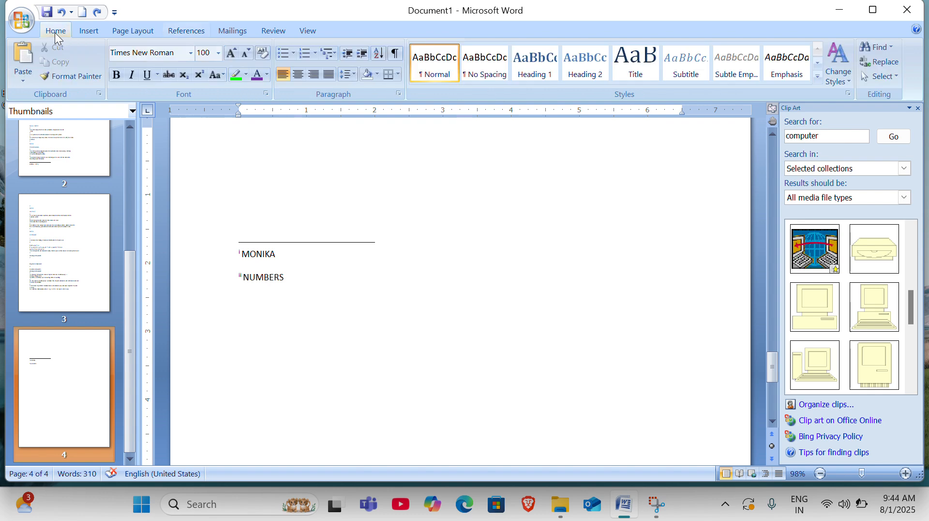
{"action": "left_click", "coordinate": [219, 54]}
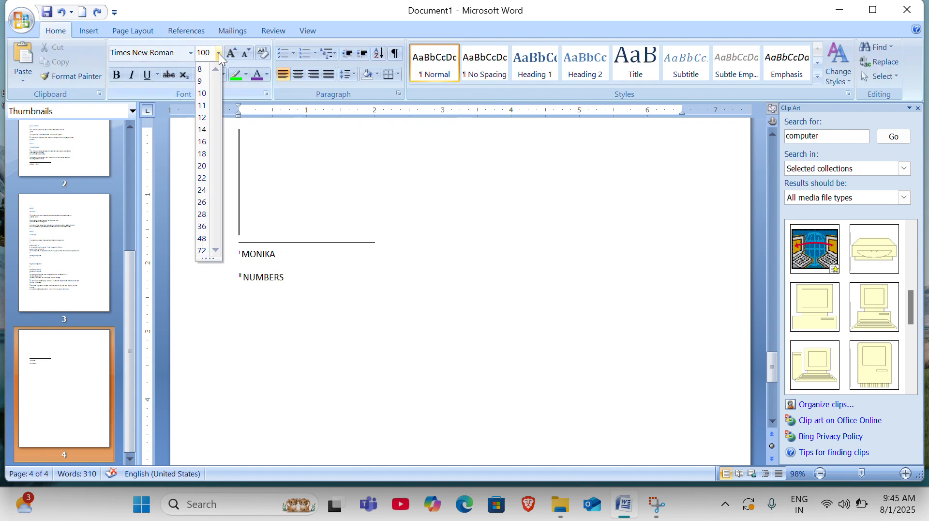
{"action": "left_click", "coordinate": [203, 178]}
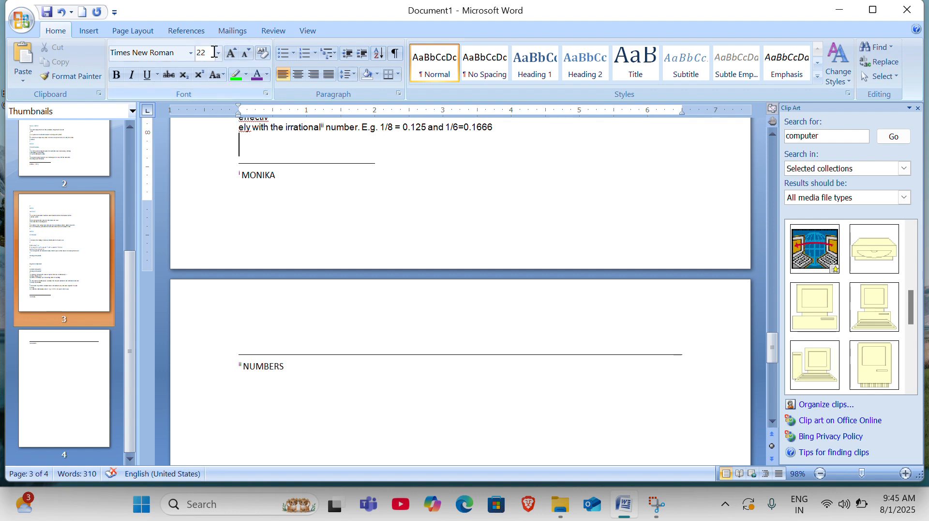
- Review the master and current source lists in the Source Manager
{"action": "left_click", "coordinate": [185, 31]}
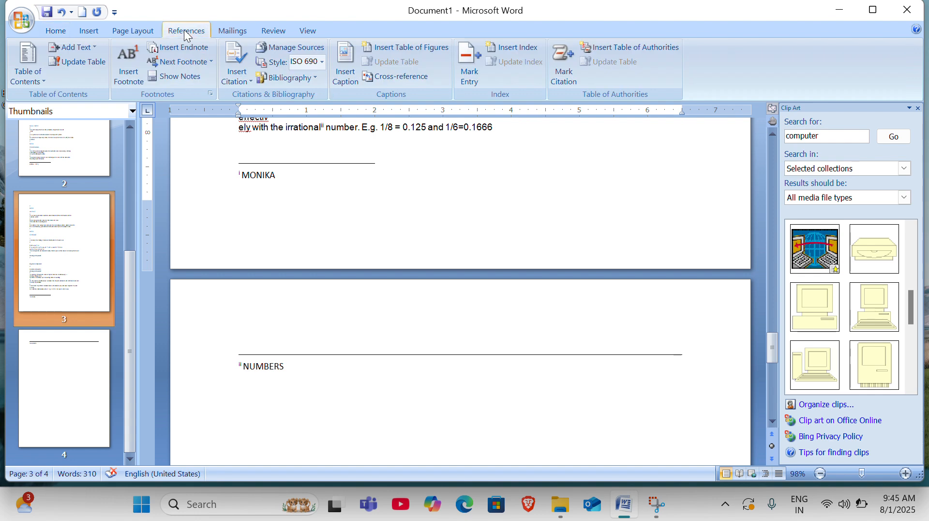
{"action": "left_click", "coordinate": [282, 47]}
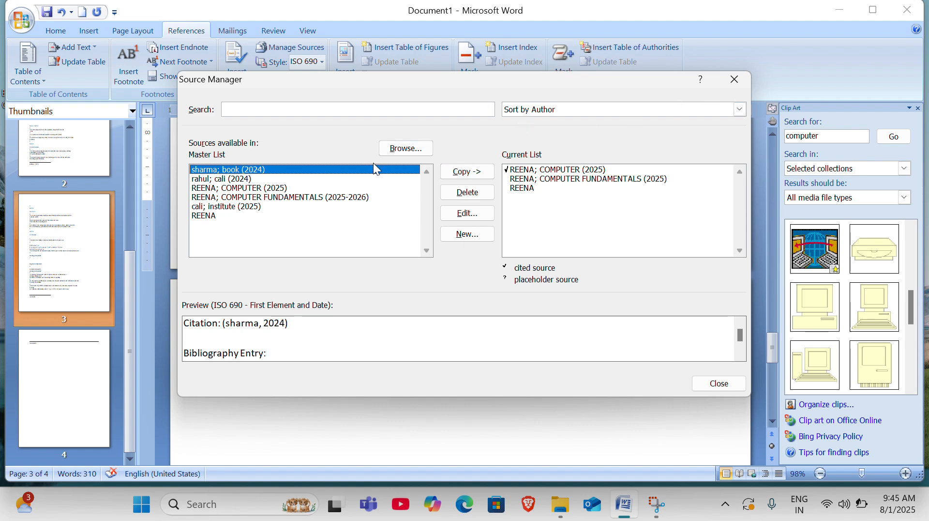
{"action": "left_click", "coordinate": [735, 79]}
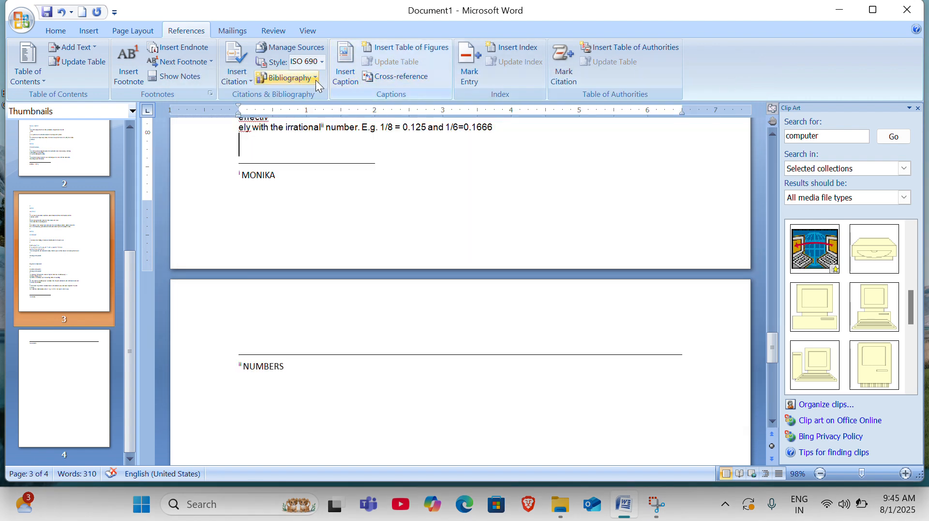
- Insert the built-in Bibliography on the empty line after the analog computers text
{"action": "left_click", "coordinate": [304, 79]}
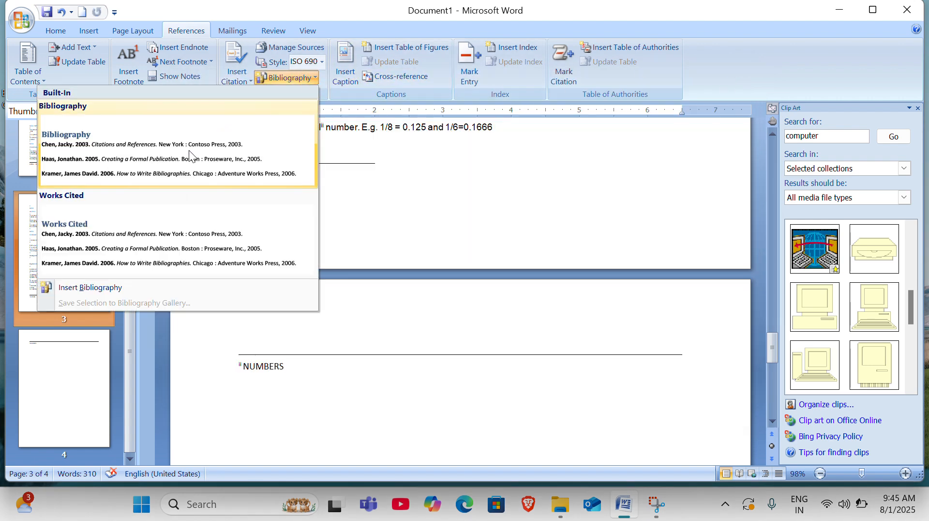
{"action": "left_click", "coordinate": [189, 151]}
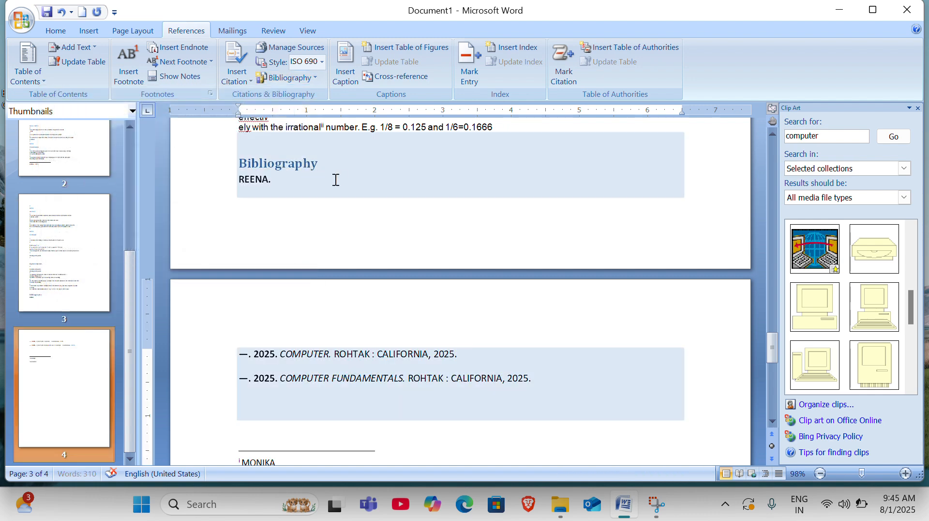
{"action": "left_click", "coordinate": [328, 201]}
{"action": "scroll", "coordinate": [329, 215], "scroll_direction": "down", "scroll_amount": 1}
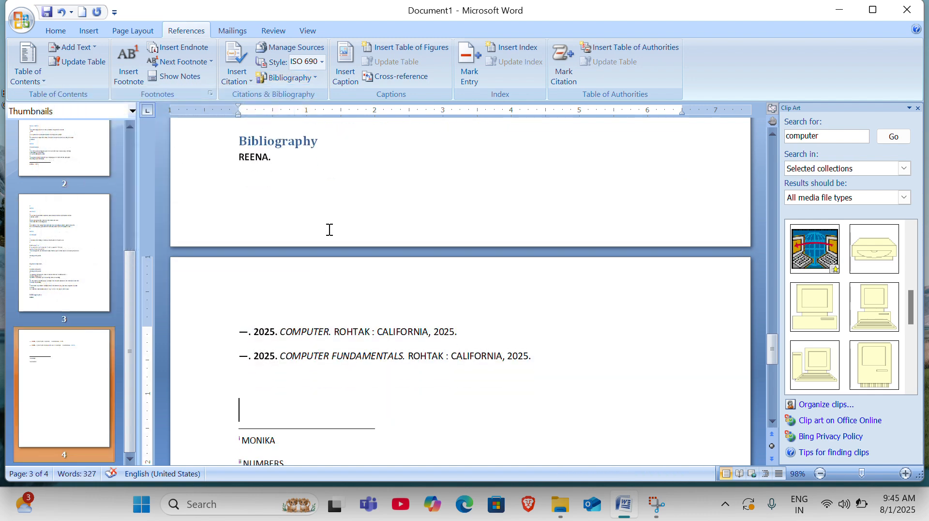
{"action": "scroll", "coordinate": [330, 229], "scroll_direction": "up", "scroll_amount": 2}
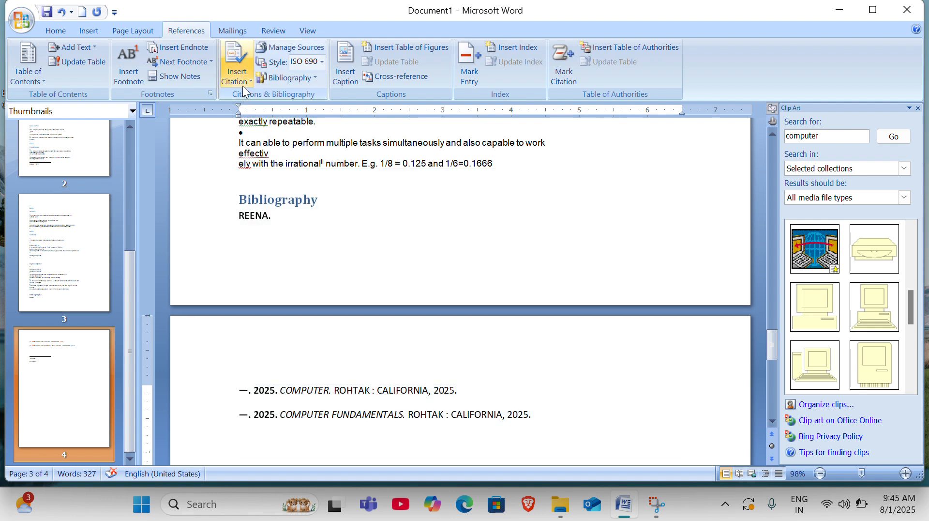
- Try a citation of the source that has only an author below the bibliography, and undo it
{"action": "left_click", "coordinate": [243, 83]}
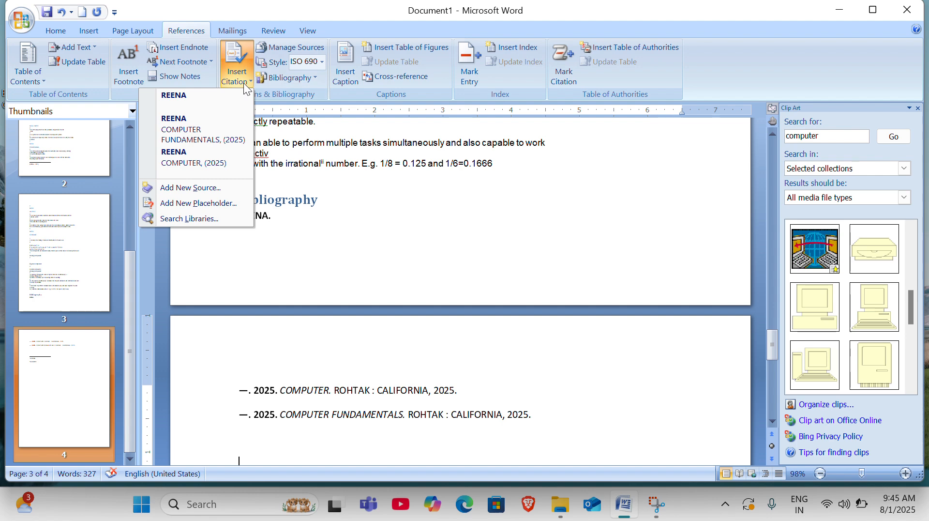
{"action": "left_click", "coordinate": [193, 98]}
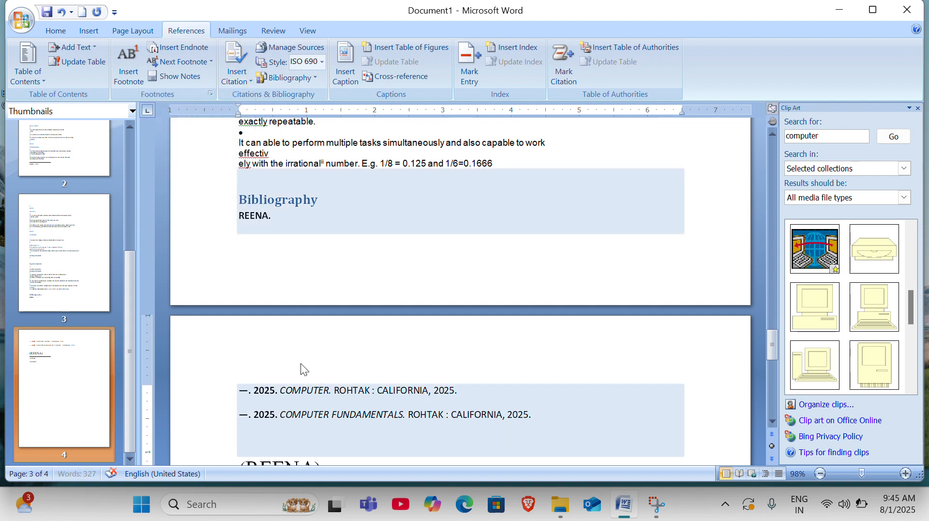
{"action": "scroll", "coordinate": [302, 368], "scroll_direction": "down", "scroll_amount": 1}
{"action": "scroll", "coordinate": [305, 374], "scroll_direction": "down", "scroll_amount": 2}
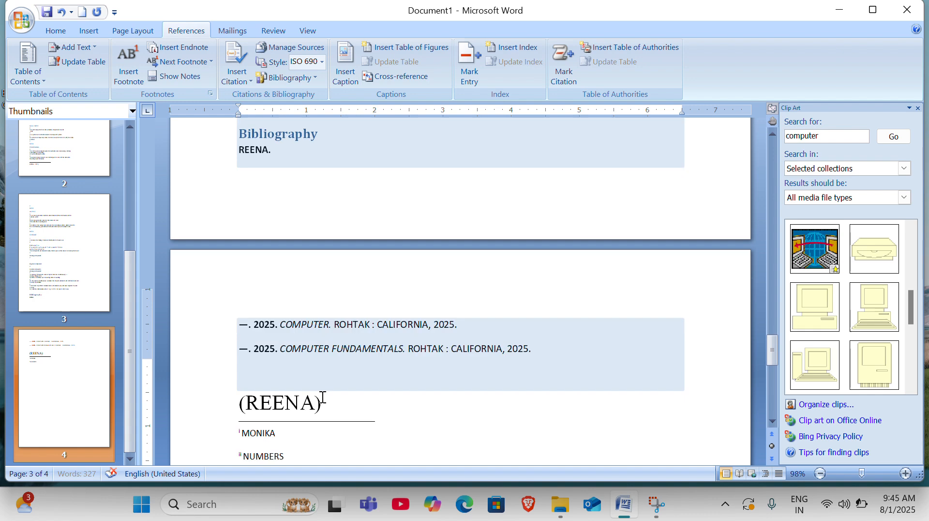
{"action": "scroll", "coordinate": [321, 396], "scroll_direction": "down", "scroll_amount": 1}
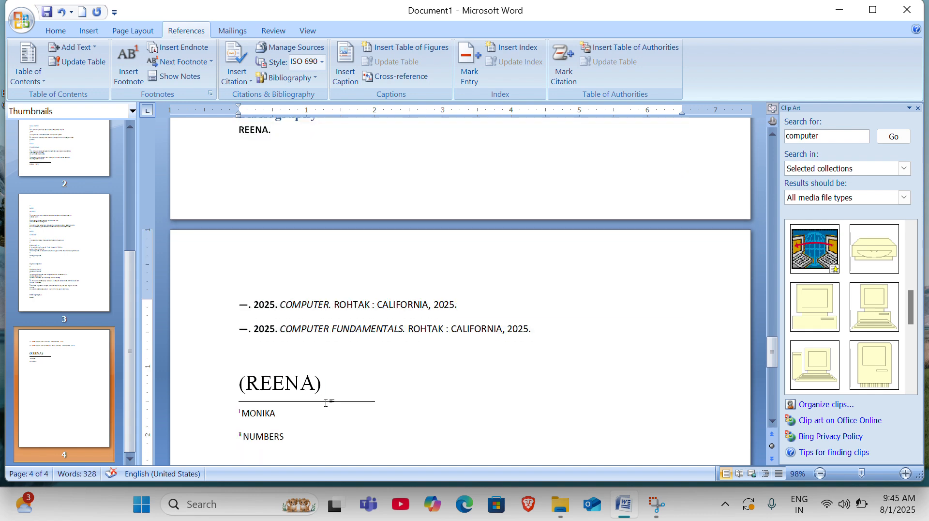
{"action": "key", "text": "ctrl+z"}
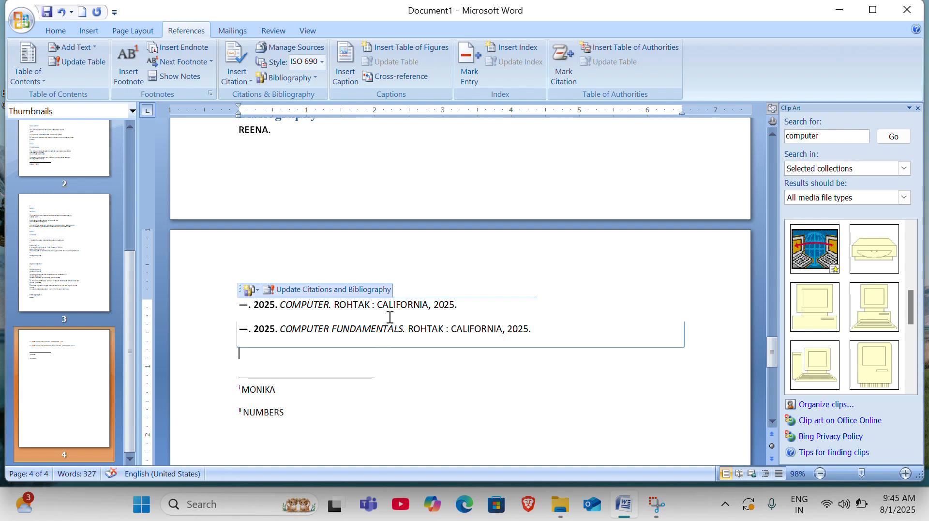
- Insert the built-in Works Cited list below the bibliography and check its entries
{"action": "left_click", "coordinate": [304, 79]}
{"action": "left_click", "coordinate": [144, 225]}
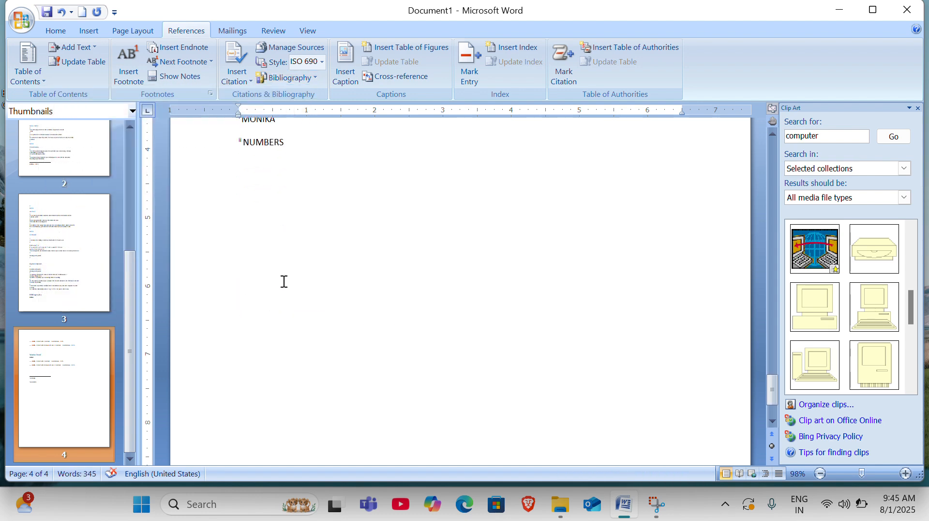
{"action": "scroll", "coordinate": [284, 281], "scroll_direction": "up", "scroll_amount": 5}
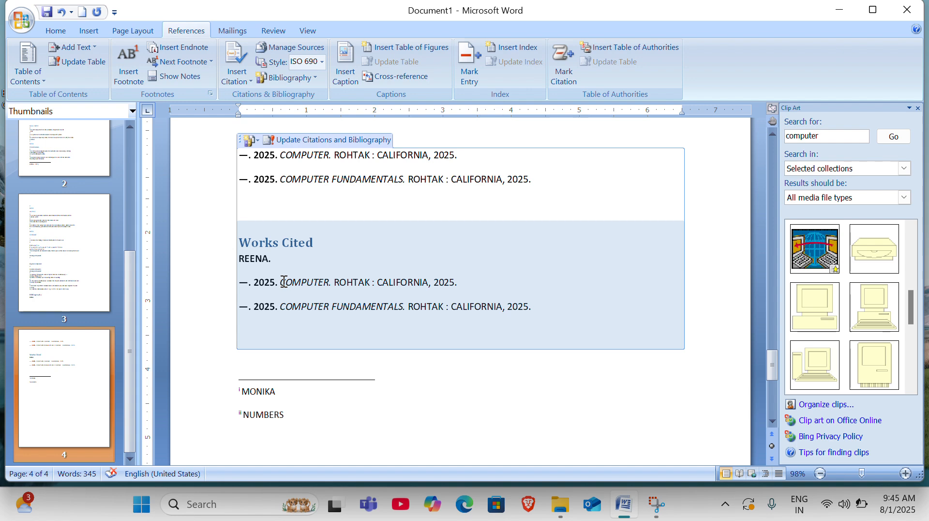
{"action": "scroll", "coordinate": [284, 282], "scroll_direction": "up", "scroll_amount": 6}
{"action": "scroll", "coordinate": [284, 281], "scroll_direction": "down", "scroll_amount": 3}
{"action": "scroll", "coordinate": [284, 284], "scroll_direction": "up", "scroll_amount": 1}
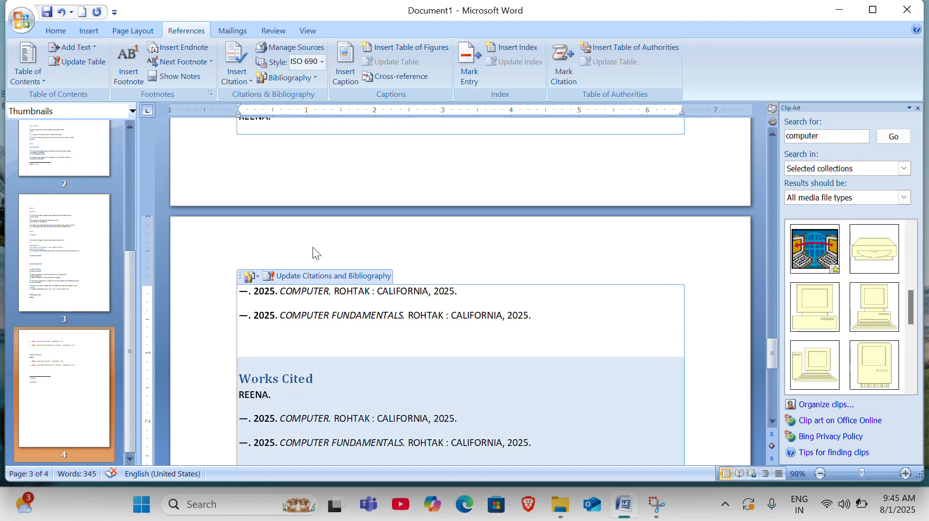
- Review the bibliography fields of the COMPUTER (2025) source from the master list in the Source Manager
{"action": "left_click", "coordinate": [276, 47]}
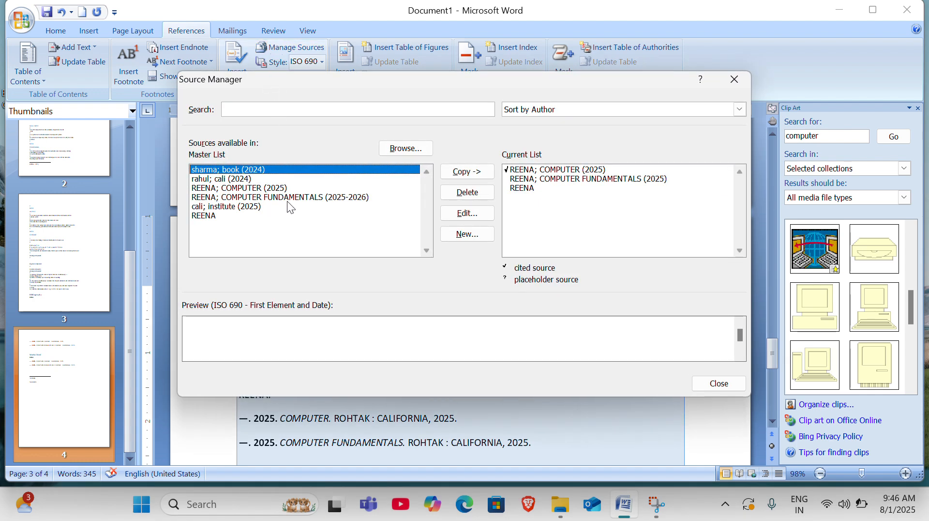
{"action": "left_click", "coordinate": [272, 189]}
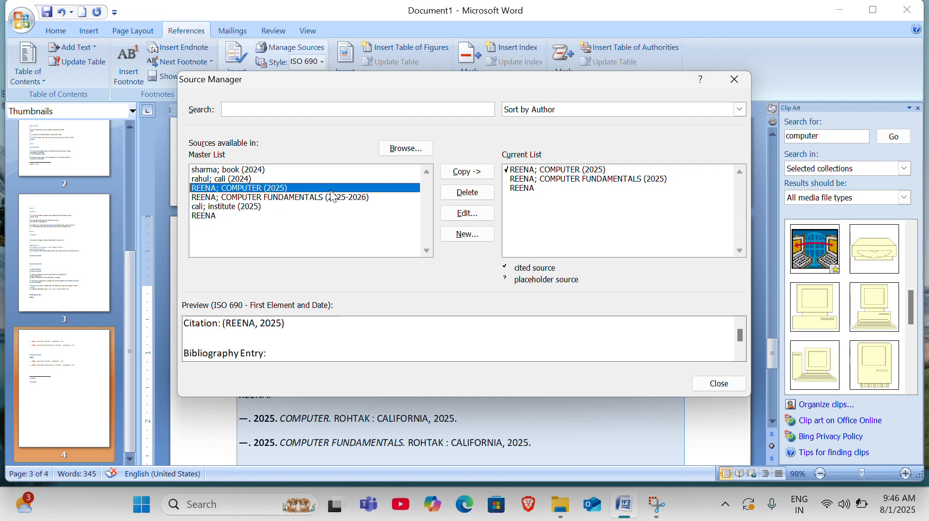
{"action": "left_click", "coordinate": [472, 221]}
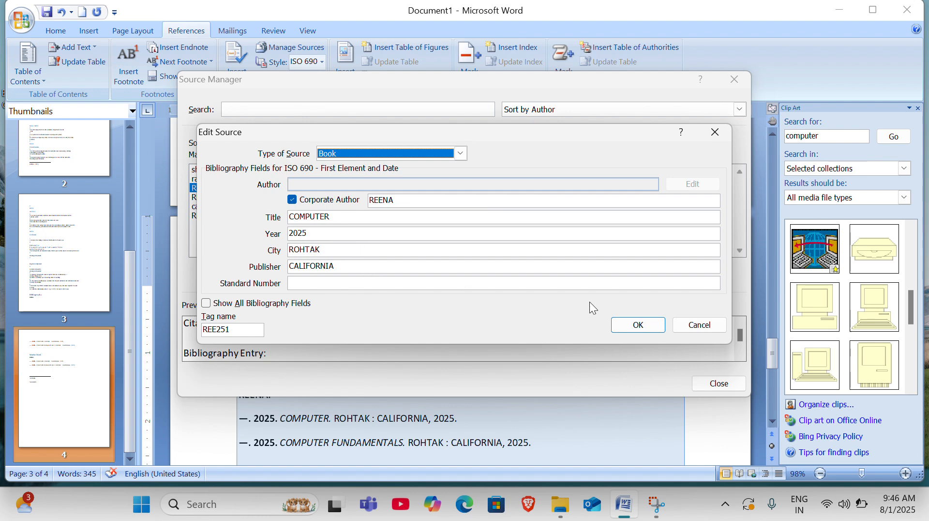
{"action": "left_click", "coordinate": [642, 332]}
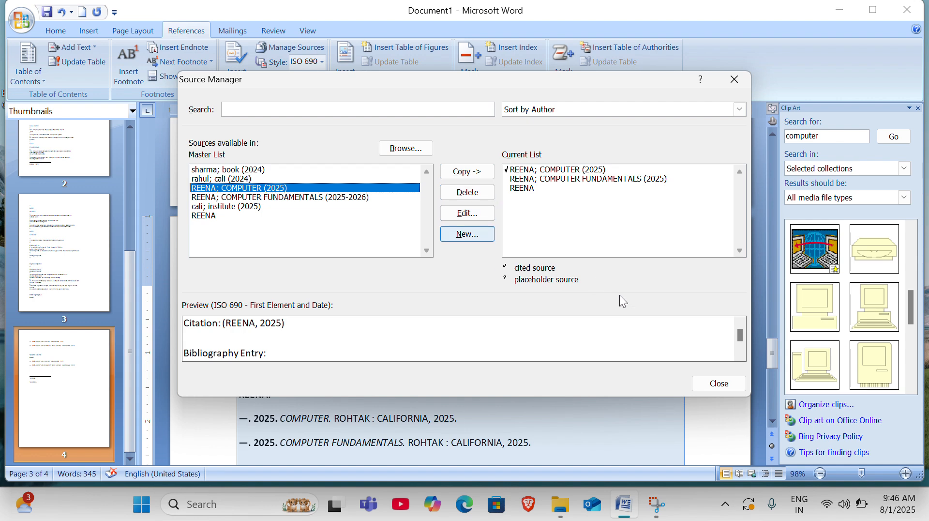
{"action": "left_click", "coordinate": [719, 386]}
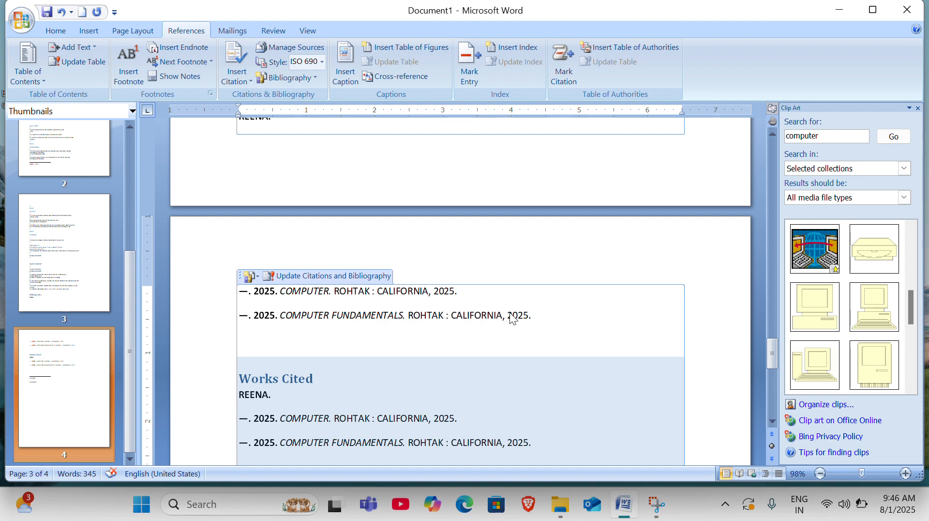
{"action": "left_click", "coordinate": [524, 318]}
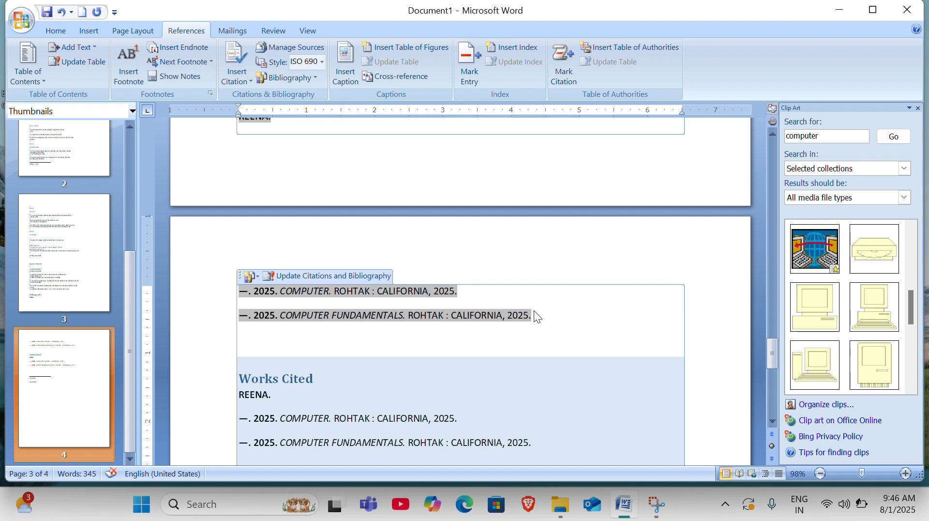
{"action": "left_click_drag", "start_coordinate": [432, 312], "coordinate": [527, 310]}
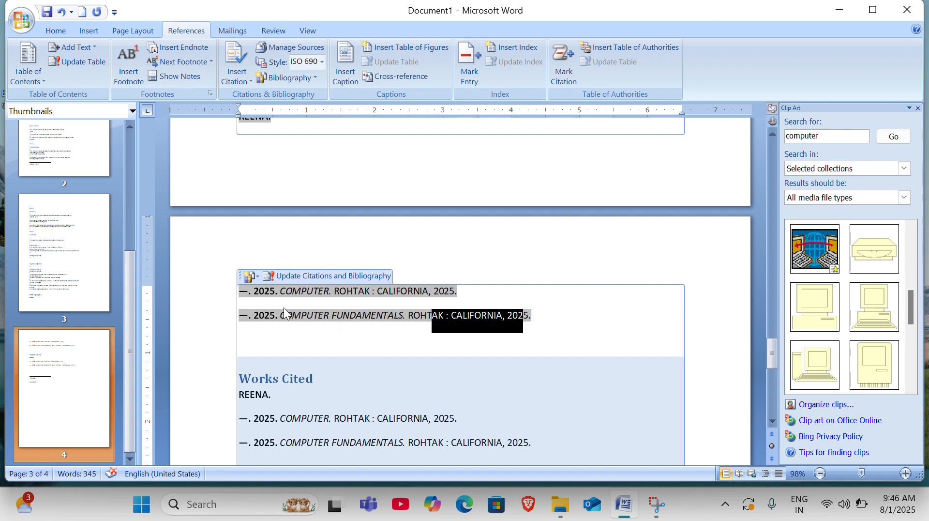
{"action": "left_click", "coordinate": [232, 305]}
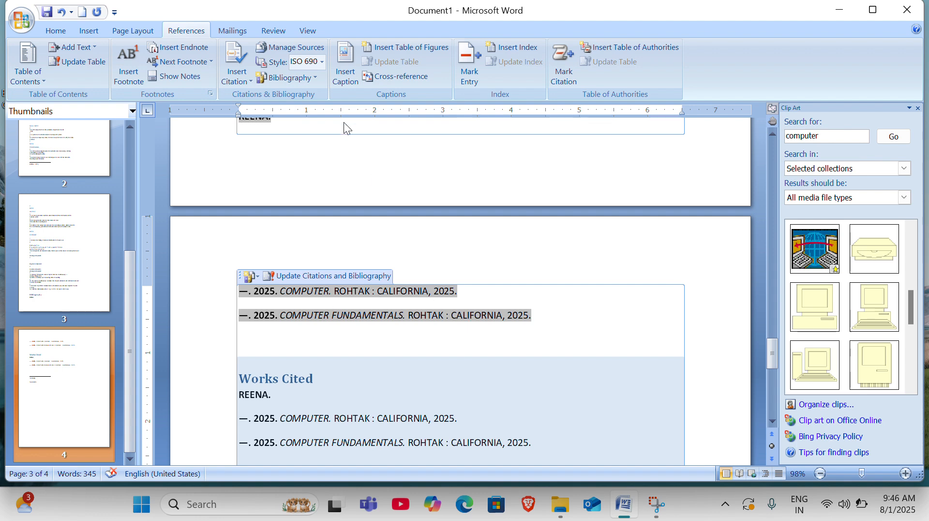
{"action": "triple_click", "coordinate": [545, 317]}
{"action": "left_click_drag", "start_coordinate": [396, 291], "coordinate": [520, 313]}
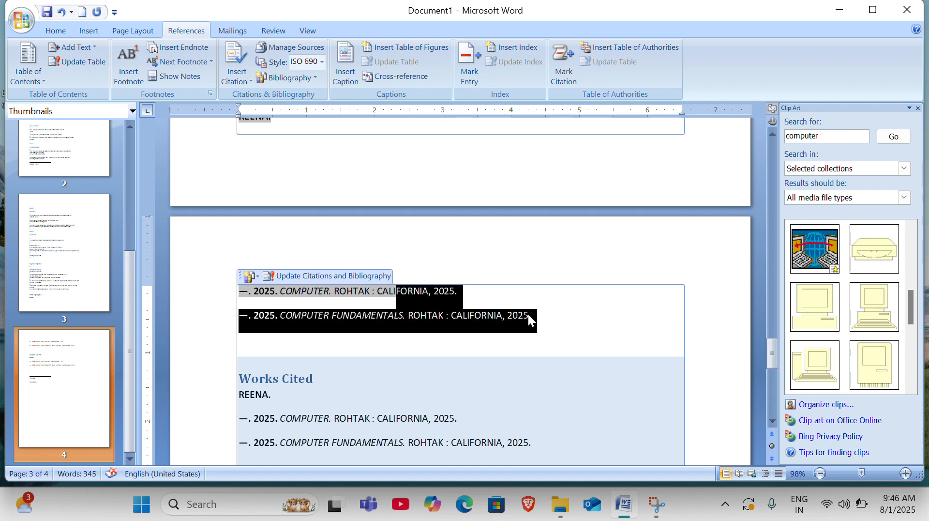
{"action": "left_click", "coordinate": [282, 290]}
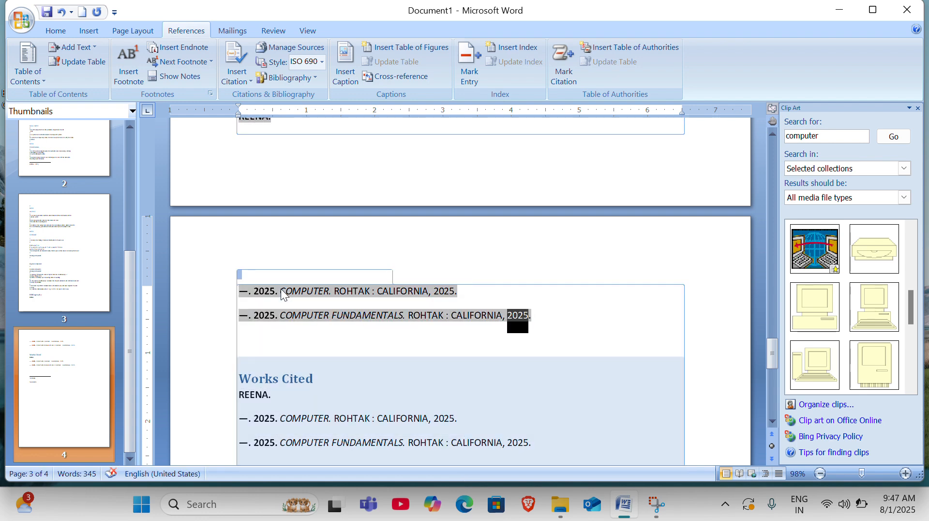
- Select the text of the last two bibliography entries and set the citation style to GOST - Title Sort
{"action": "triple_click", "coordinate": [549, 310]}
{"action": "key", "text": "shift+Left"}
{"action": "key", "text": "shift+Left"}
{"action": "key", "text": "shift+Left"}
{"action": "key", "text": "shift+Left"}
{"action": "key", "text": "shift+Left"}
{"action": "key", "text": "shift+Left"}
{"action": "key", "text": "shift+Left"}
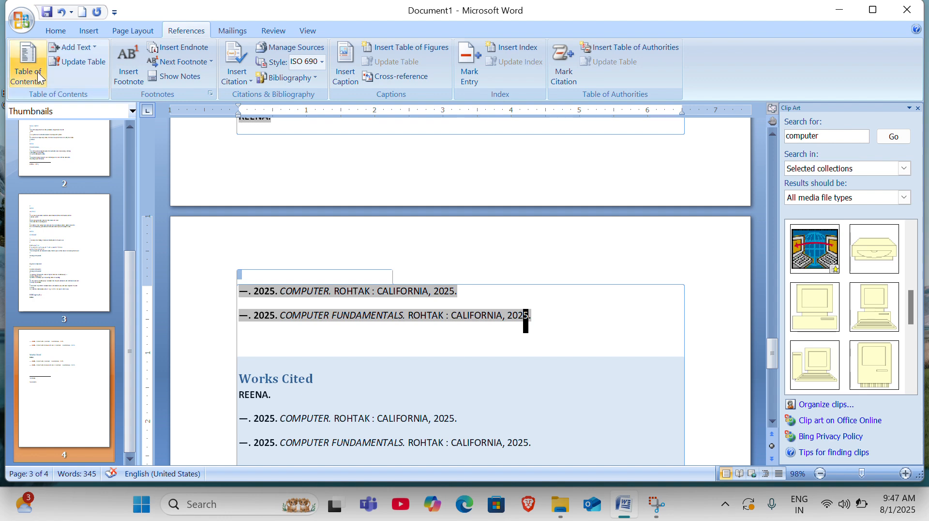
{"action": "key", "text": "shift+Left"}
{"action": "key", "text": "shift+Left"}
{"action": "key", "text": "shift+Left"}
{"action": "key", "text": "shift+Left"}
{"action": "key", "text": "shift+Left"}
{"action": "key", "text": "shift+Left"}
{"action": "key", "text": "shift+Left"}
{"action": "key", "text": "shift+Left"}
{"action": "key", "text": "shift+Left"}
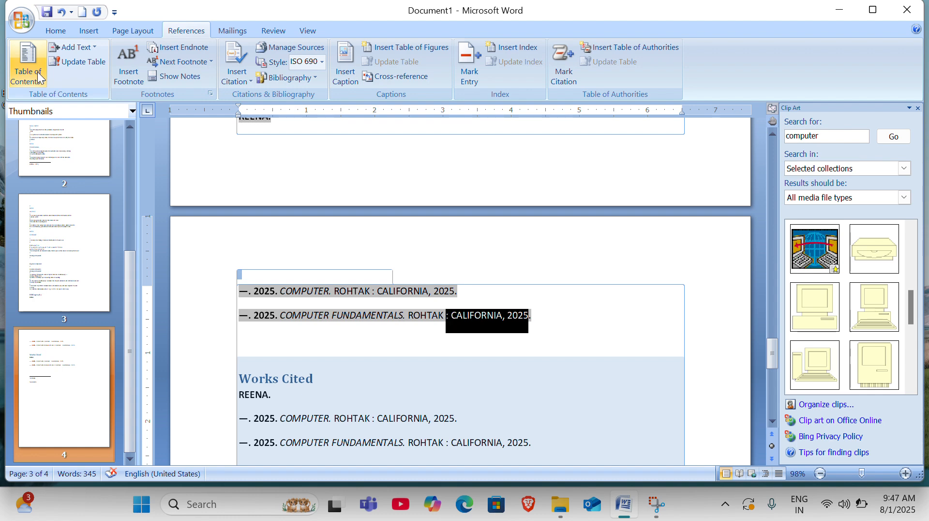
{"action": "key", "text": "shift+Left"}
{"action": "key", "text": "shift+Left"}
{"action": "key", "text": "shift+Left"}
{"action": "key", "text": "shift+Left"}
{"action": "key", "text": "shift+Left"}
{"action": "key", "text": "shift+Left"}
{"action": "key", "text": "shift+Left"}
{"action": "key", "text": "shift+Left"}
{"action": "key", "text": "shift+Left"}
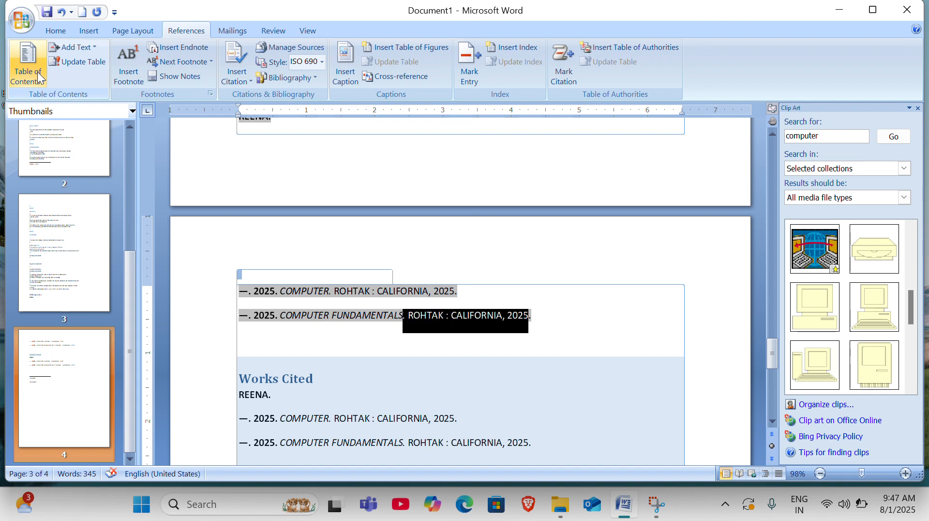
{"action": "key", "text": "shift+Left"}
{"action": "key", "text": "shift+Left"}
{"action": "key", "text": "shift+Left"}
{"action": "key", "text": "shift+Left"}
{"action": "key", "text": "shift+Left"}
{"action": "key", "text": "shift+Left"}
{"action": "key", "text": "shift+Left"}
{"action": "key", "text": "shift+Left"}
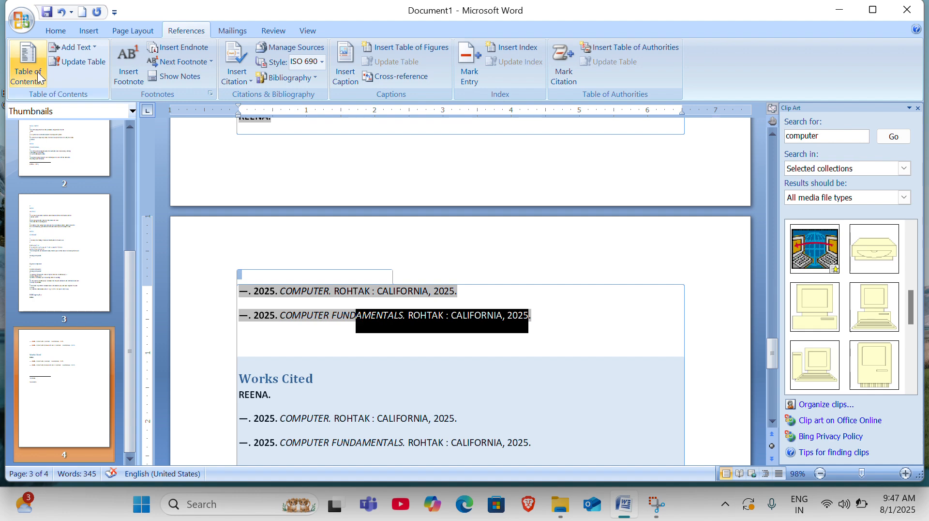
{"action": "key", "text": "shift+Left"}
{"action": "key", "text": "shift+Left"}
{"action": "key", "text": "shift+Left"}
{"action": "key", "text": "shift+Left"}
{"action": "key", "text": "shift+Left"}
{"action": "key", "text": "shift+Left"}
{"action": "key", "text": "shift+Left"}
{"action": "key", "text": "shift+Left"}
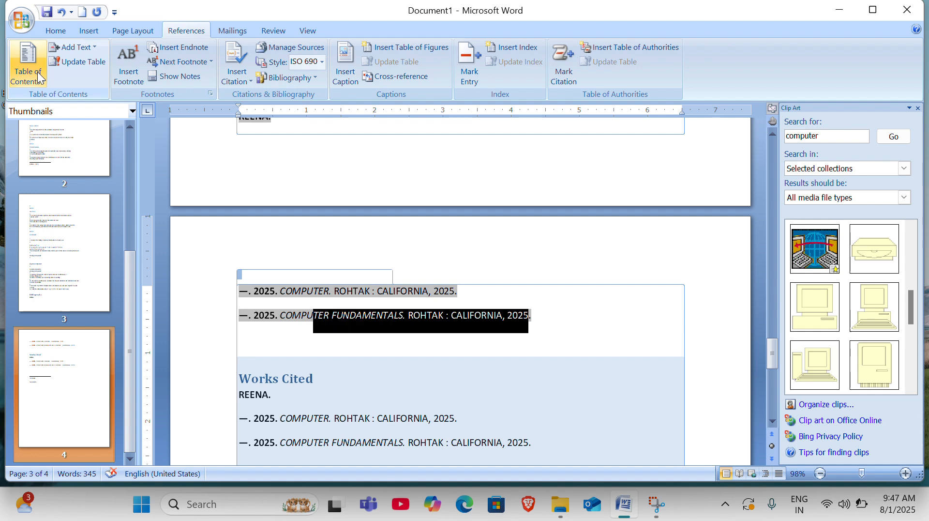
{"action": "key", "text": "shift+Left"}
{"action": "key", "text": "shift+Left"}
{"action": "key", "text": "shift+Left"}
{"action": "key", "text": "shift+Left"}
{"action": "key", "text": "shift+Left"}
{"action": "key", "text": "shift+Left"}
{"action": "key", "text": "shift+Left"}
{"action": "key", "text": "shift+Left"}
{"action": "key", "text": "shift+Left"}
{"action": "key", "text": "shift+Left"}
{"action": "key", "text": "shift+Left"}
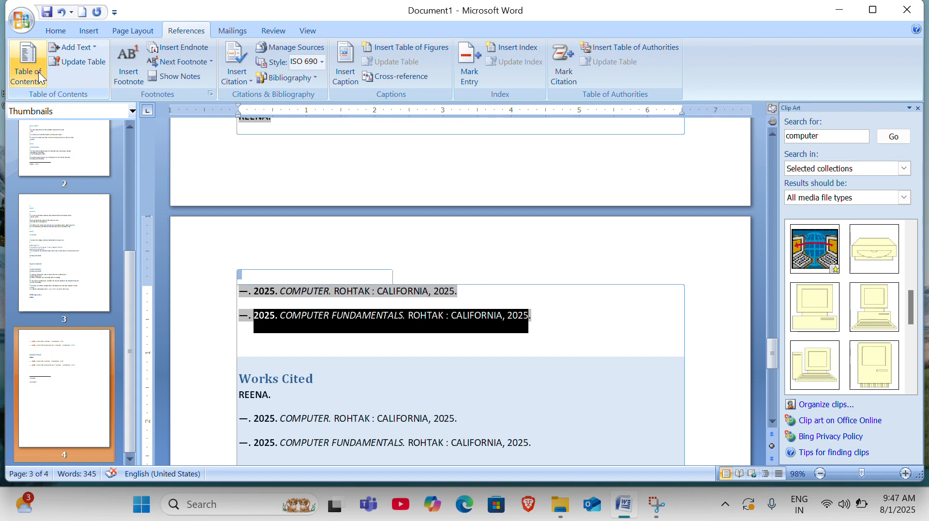
{"action": "key", "text": "shift+Left"}
{"action": "key", "text": "shift+Left"}
{"action": "key", "text": "shift+Left"}
{"action": "key", "text": "shift+Left"}
{"action": "key", "text": "shift+Left"}
{"action": "key", "text": "shift+Left"}
{"action": "key", "text": "shift+Left"}
{"action": "key", "text": "shift+Left"}
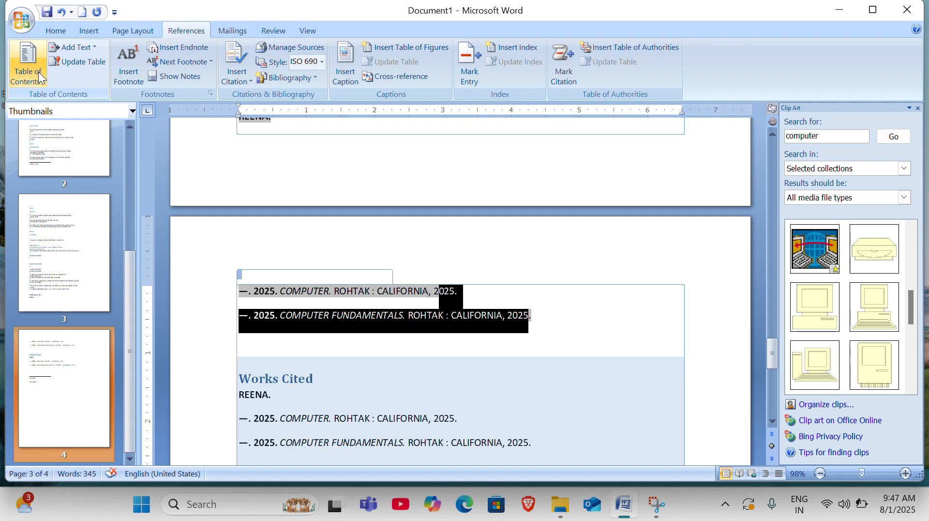
{"action": "key", "text": "shift+Left"}
{"action": "key", "text": "shift+Left"}
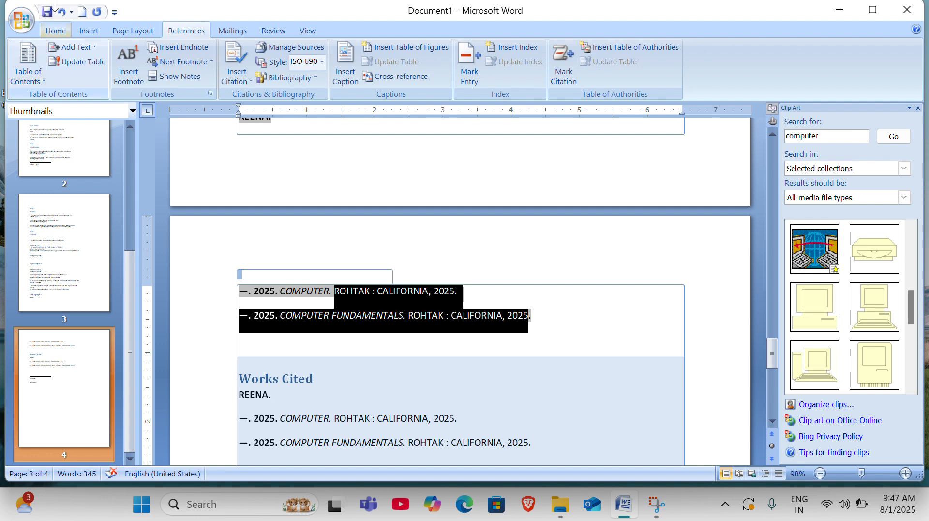
{"action": "left_click", "coordinate": [322, 62]}
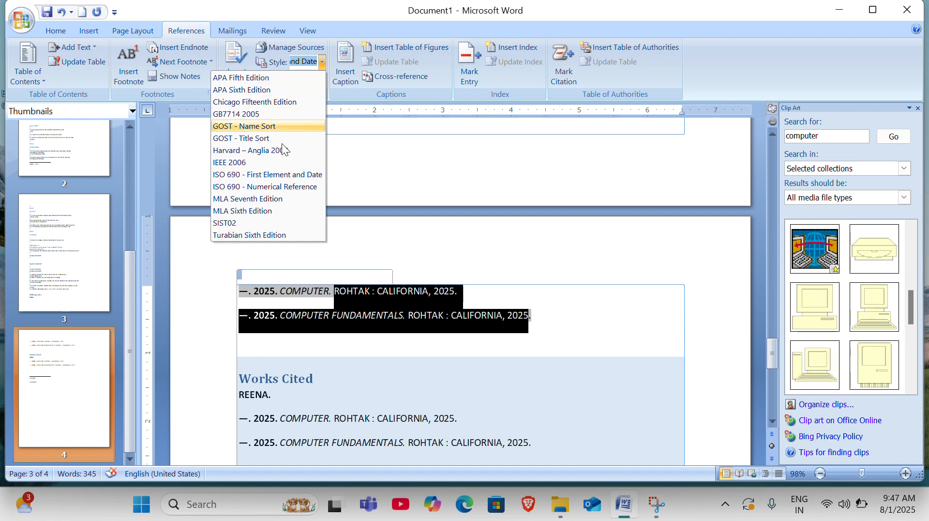
{"action": "left_click", "coordinate": [246, 138]}
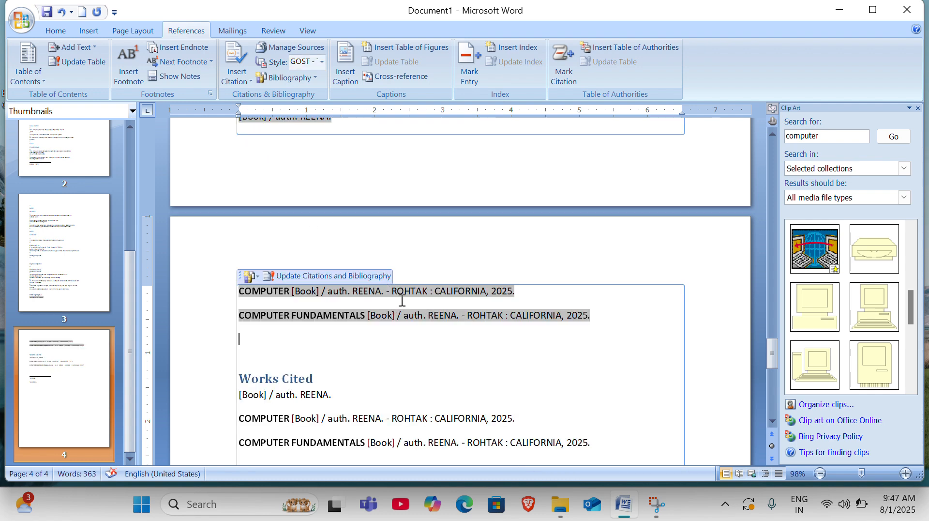
- Examine the formatting of the entries in the Bibliography and Works Cited lists on pages 3 and 4
{"action": "left_click", "coordinate": [398, 344]}
{"action": "scroll", "coordinate": [401, 344], "scroll_direction": "down", "scroll_amount": 2}
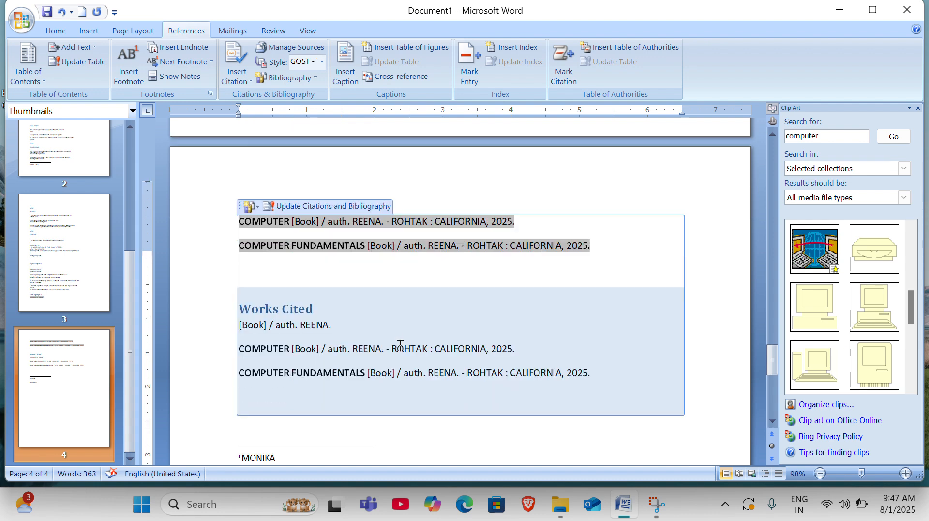
{"action": "scroll", "coordinate": [400, 344], "scroll_direction": "up", "scroll_amount": 7}
{"action": "scroll", "coordinate": [401, 345], "scroll_direction": "down", "scroll_amount": 5}
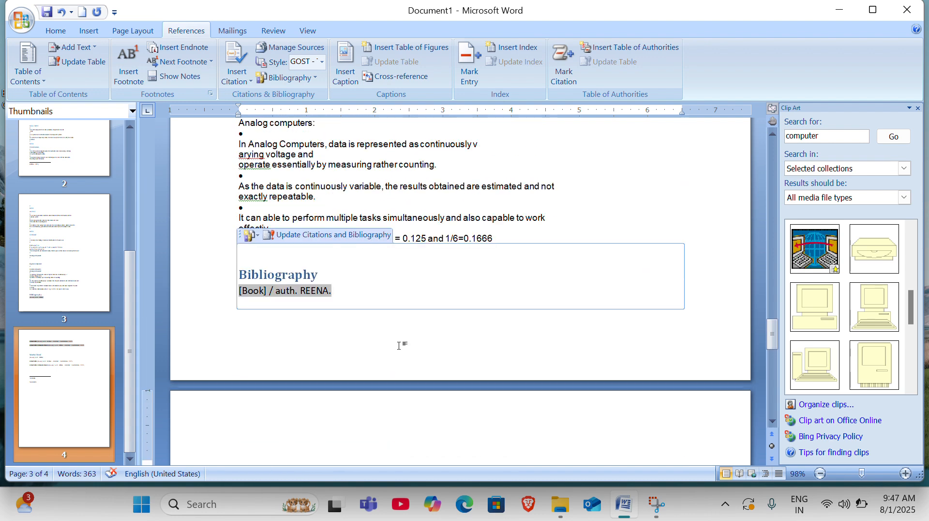
{"action": "scroll", "coordinate": [397, 368], "scroll_direction": "down", "scroll_amount": 2}
{"action": "scroll", "coordinate": [380, 393], "scroll_direction": "down", "scroll_amount": 2}
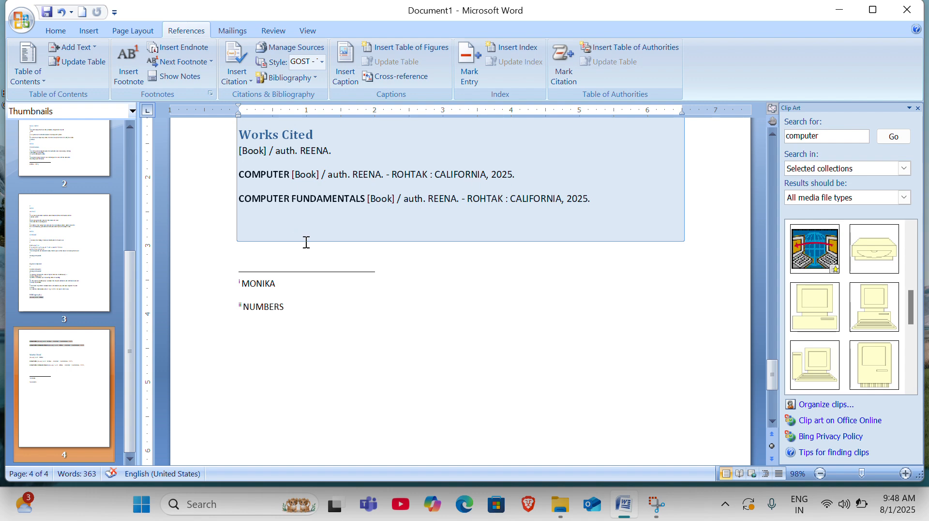
{"action": "scroll", "coordinate": [351, 316], "scroll_direction": "down", "scroll_amount": 1}
{"action": "scroll", "coordinate": [351, 316], "scroll_direction": "up", "scroll_amount": 2}
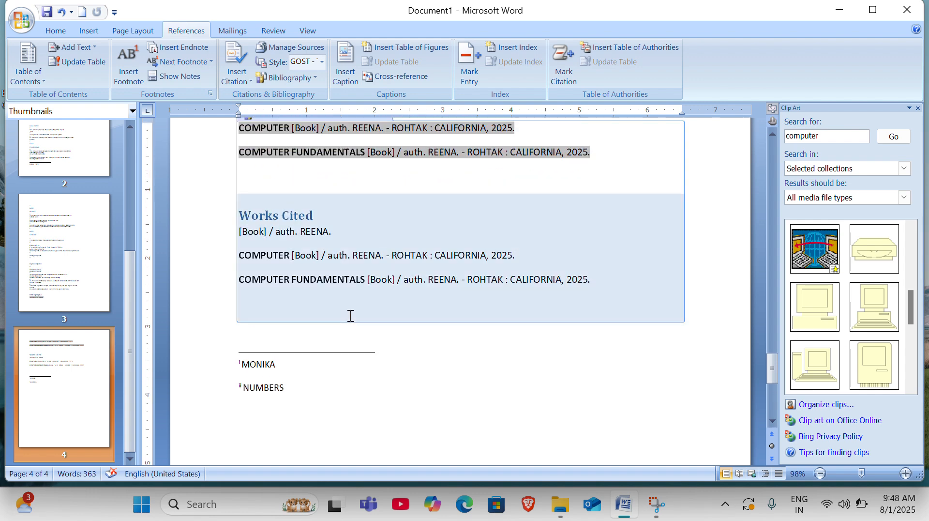
{"action": "scroll", "coordinate": [350, 315], "scroll_direction": "up", "scroll_amount": 3}
{"action": "scroll", "coordinate": [350, 316], "scroll_direction": "up", "scroll_amount": 2}
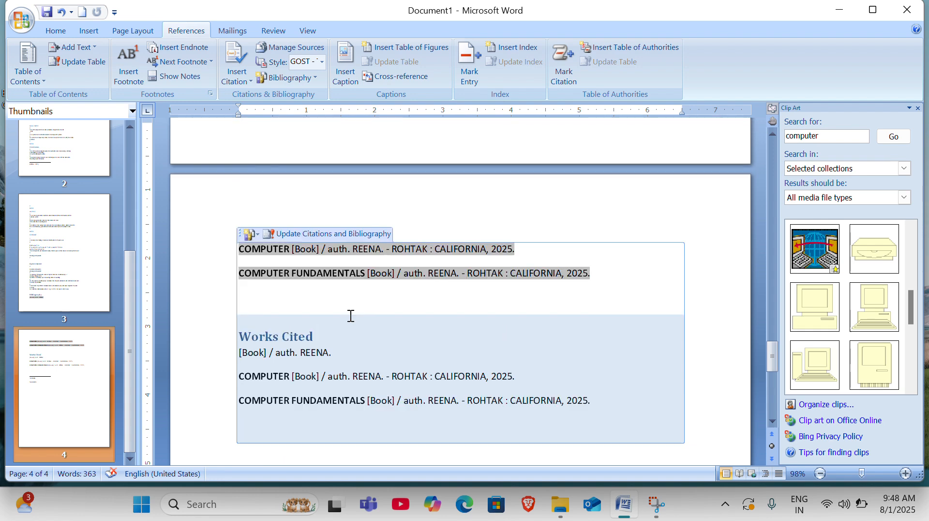
- Review the Insert Caption options at the computer introduction on page 2, and cancel without adding a caption
{"action": "scroll", "coordinate": [351, 316], "scroll_direction": "up", "scroll_amount": 20}
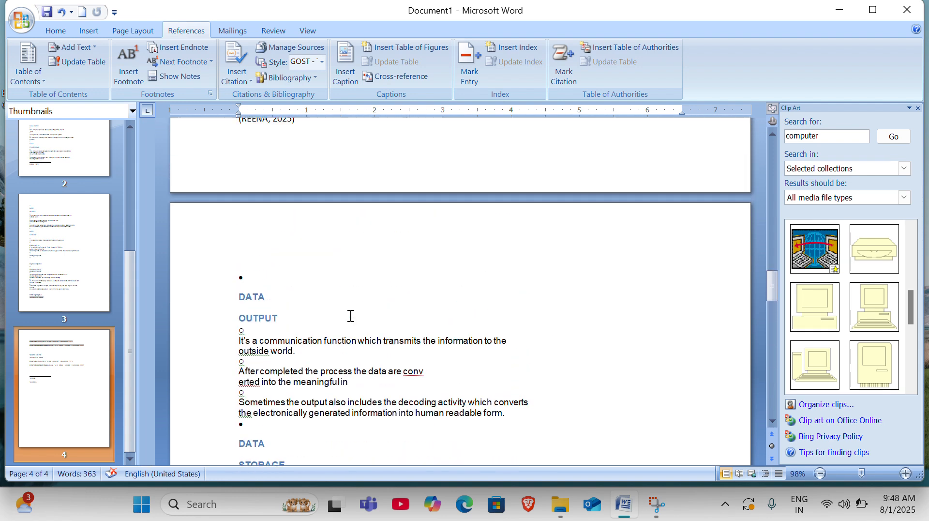
{"action": "scroll", "coordinate": [351, 316], "scroll_direction": "up", "scroll_amount": 10}
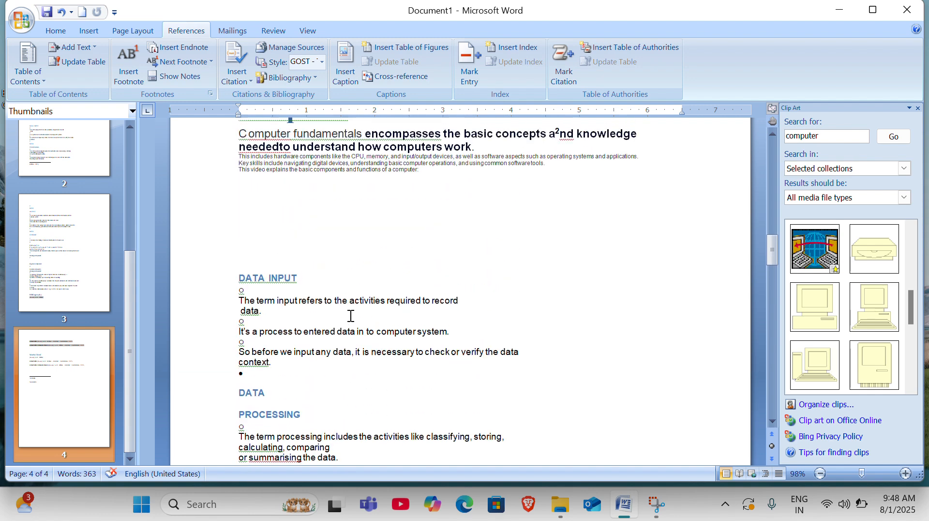
{"action": "scroll", "coordinate": [351, 315], "scroll_direction": "up", "scroll_amount": 1}
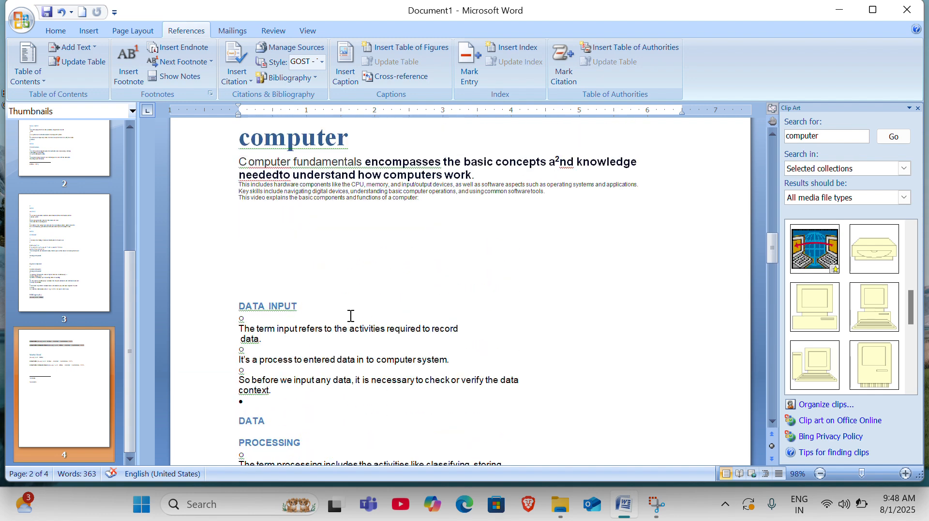
{"action": "scroll", "coordinate": [351, 316], "scroll_direction": "up", "scroll_amount": 7}
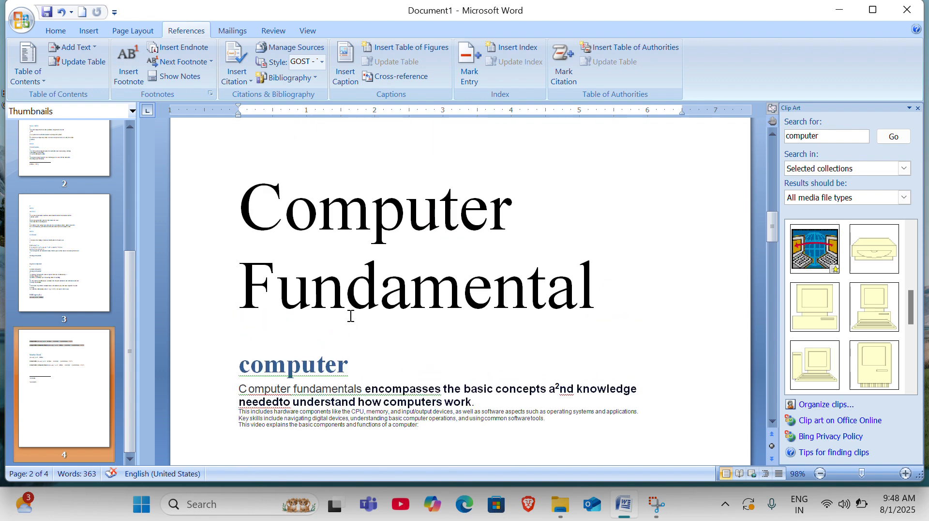
{"action": "scroll", "coordinate": [351, 316], "scroll_direction": "down", "scroll_amount": 4}
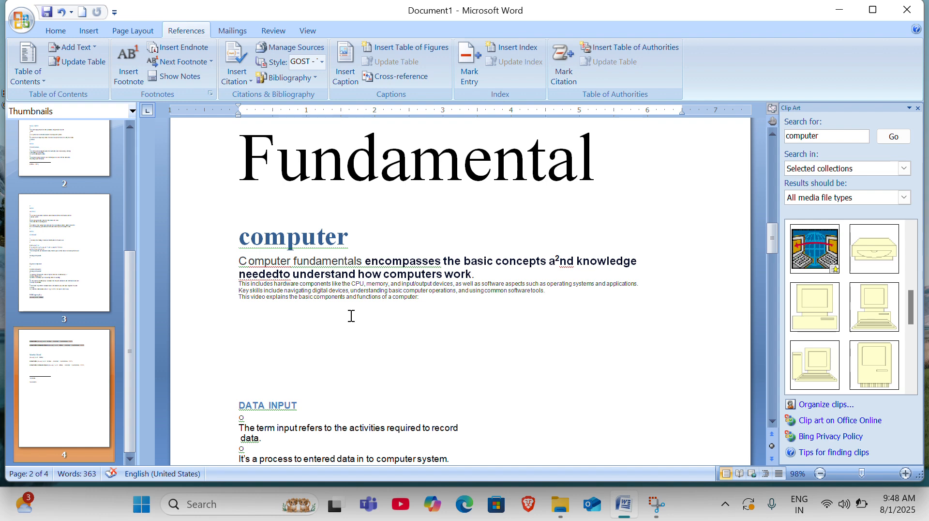
{"action": "left_click", "coordinate": [342, 78]}
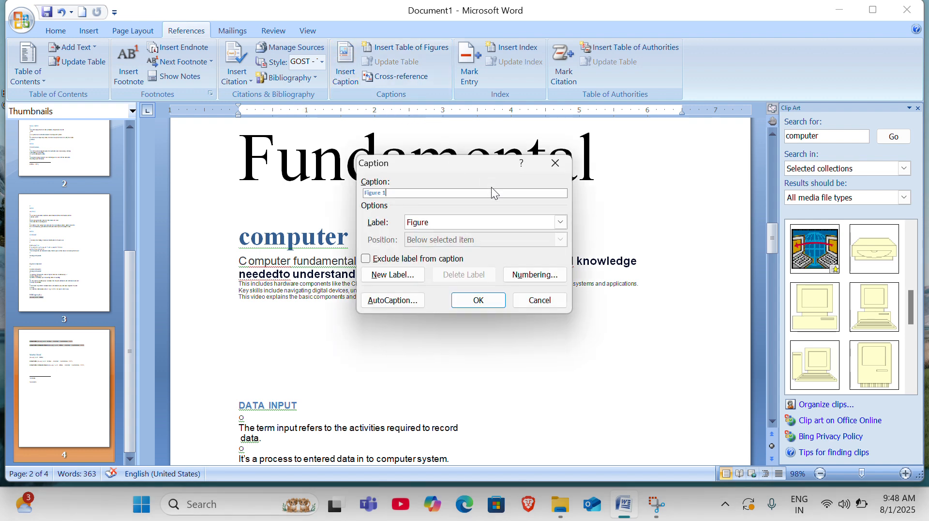
{"action": "left_click", "coordinate": [553, 303]}
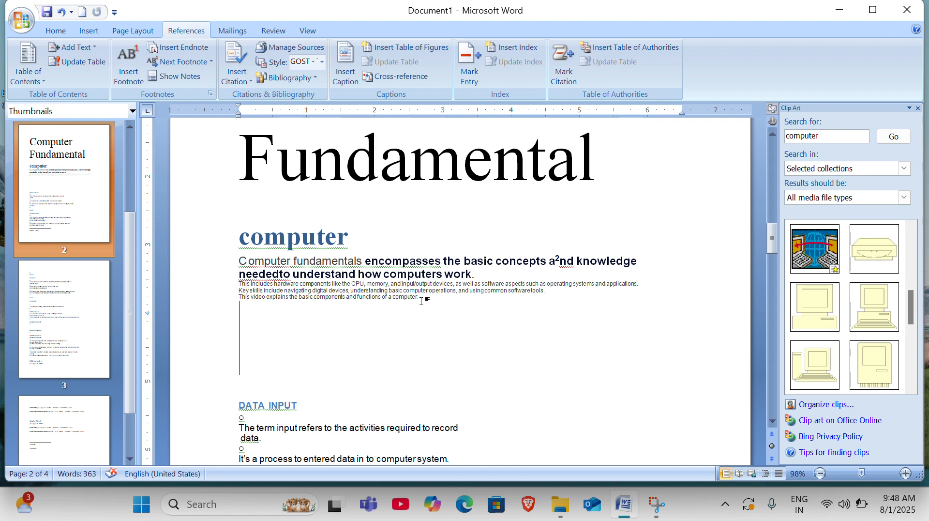
{"action": "left_click", "coordinate": [98, 26]}
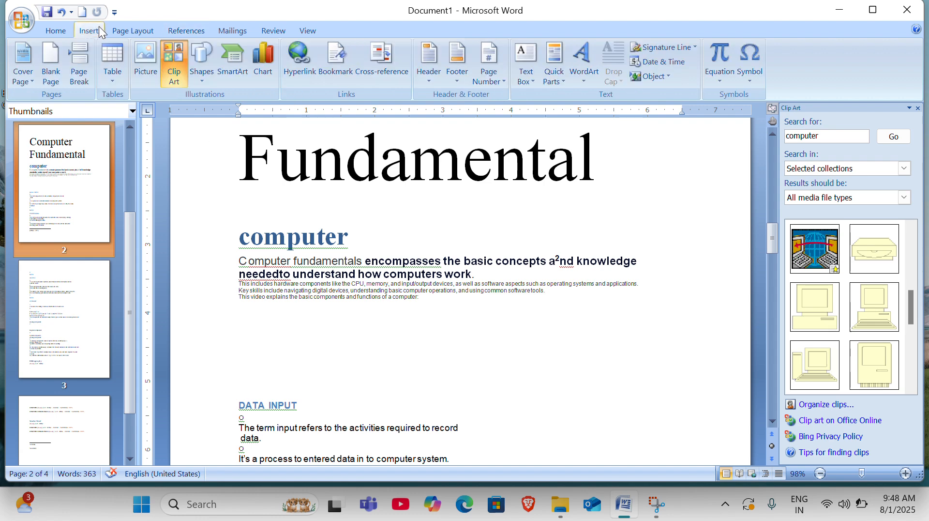
{"action": "left_click", "coordinate": [152, 68]}
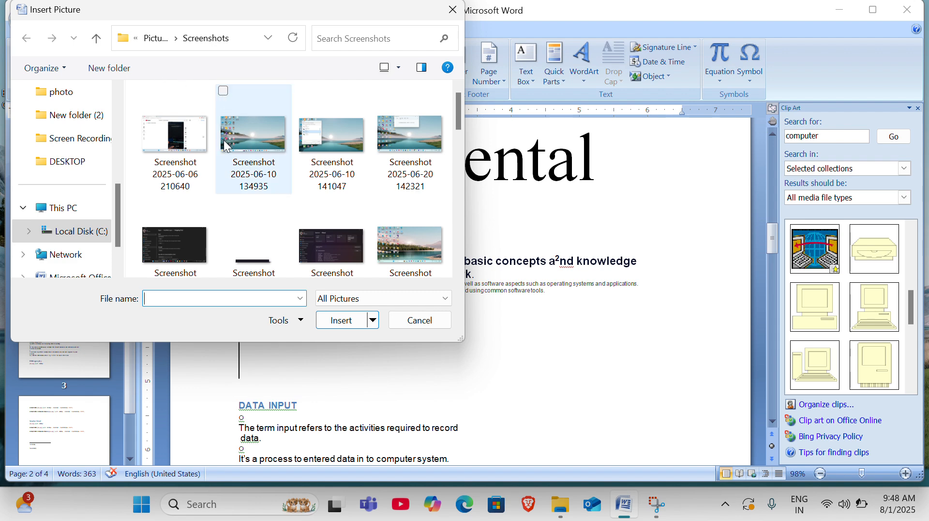
{"action": "scroll", "coordinate": [227, 195], "scroll_direction": "down", "scroll_amount": 3}
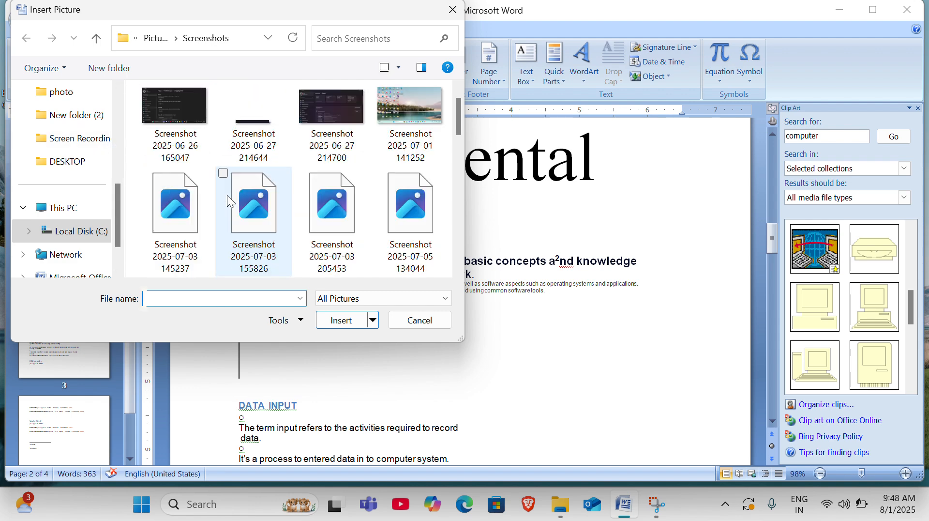
{"action": "scroll", "coordinate": [227, 195], "scroll_direction": "down", "scroll_amount": 3}
{"action": "left_click", "coordinate": [250, 109]}
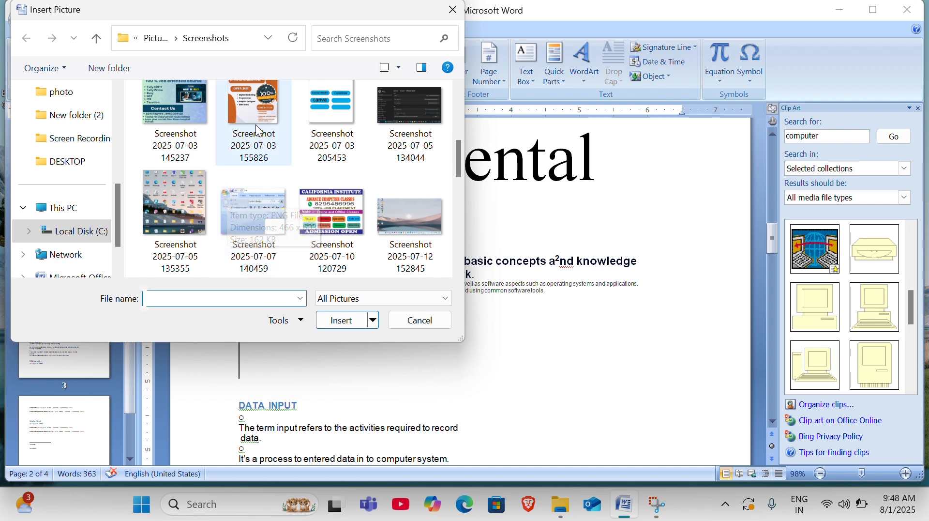
{"action": "left_click", "coordinate": [349, 317]}
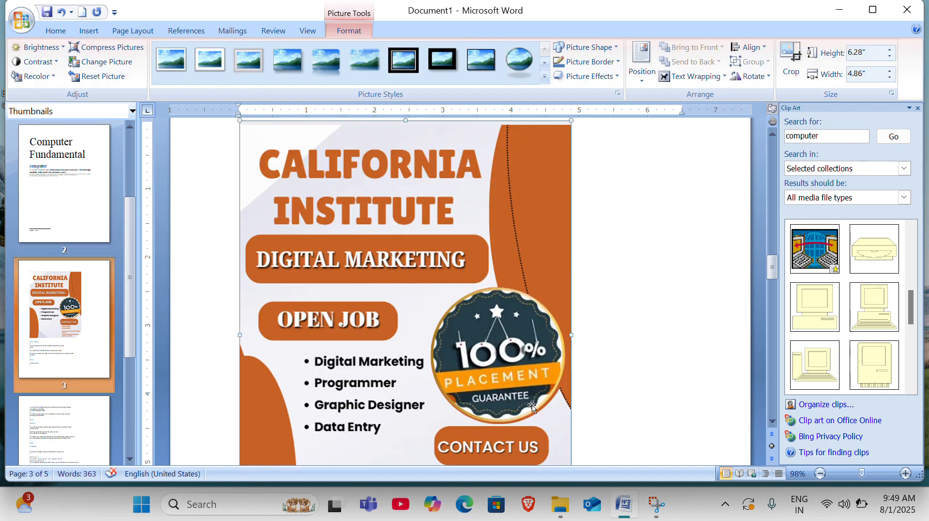
- Shrink the inserted poster picture proportionally to about 4.07" high and 3.15" wide
{"action": "scroll", "coordinate": [509, 382], "scroll_direction": "down", "scroll_amount": 1}
{"action": "scroll", "coordinate": [509, 383], "scroll_direction": "down", "scroll_amount": 7}
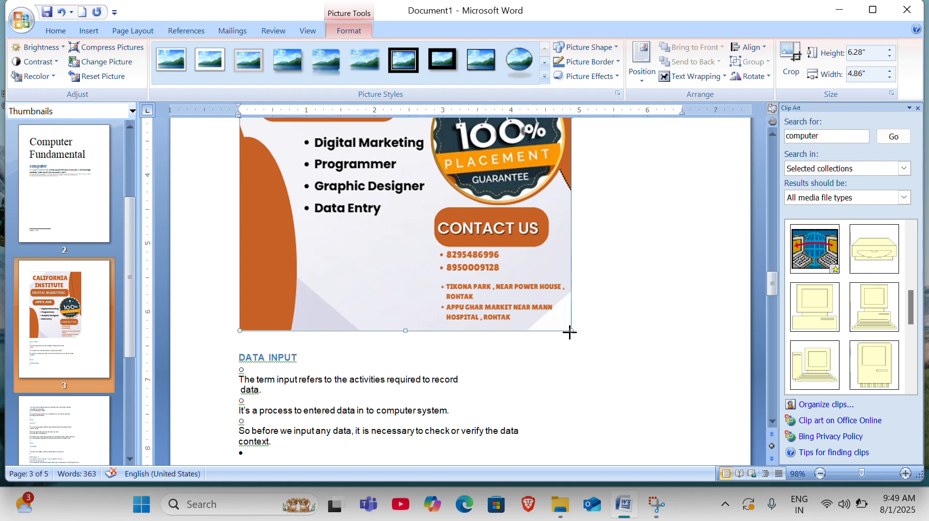
{"action": "left_click_drag", "start_coordinate": [570, 332], "coordinate": [383, 188]}
{"action": "scroll", "coordinate": [373, 180], "scroll_direction": "down", "scroll_amount": 2}
{"action": "scroll", "coordinate": [374, 180], "scroll_direction": "up", "scroll_amount": 8}
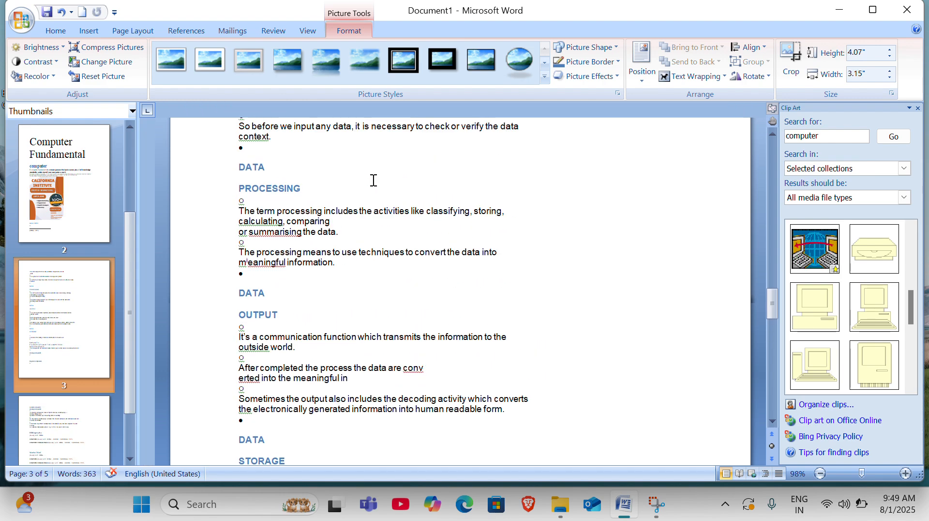
{"action": "scroll", "coordinate": [374, 180], "scroll_direction": "up", "scroll_amount": 18}
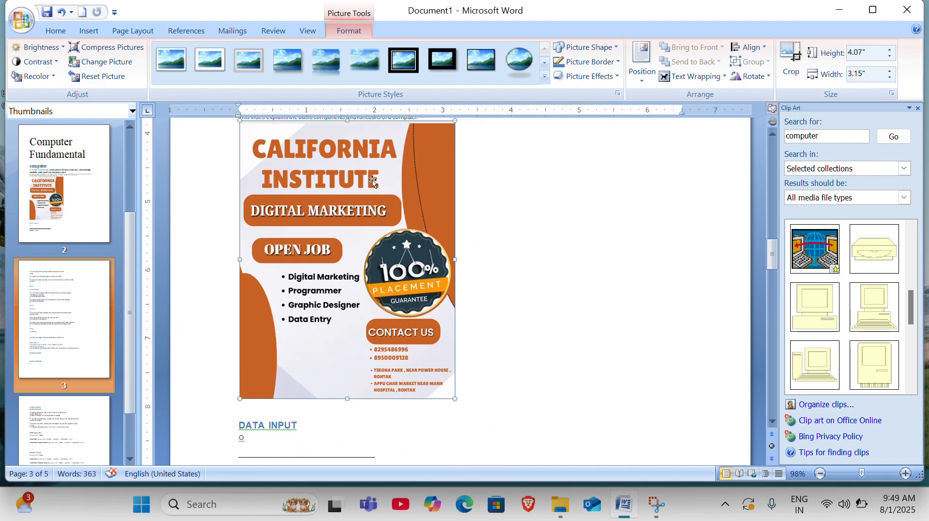
{"action": "scroll", "coordinate": [374, 180], "scroll_direction": "up", "scroll_amount": 1}
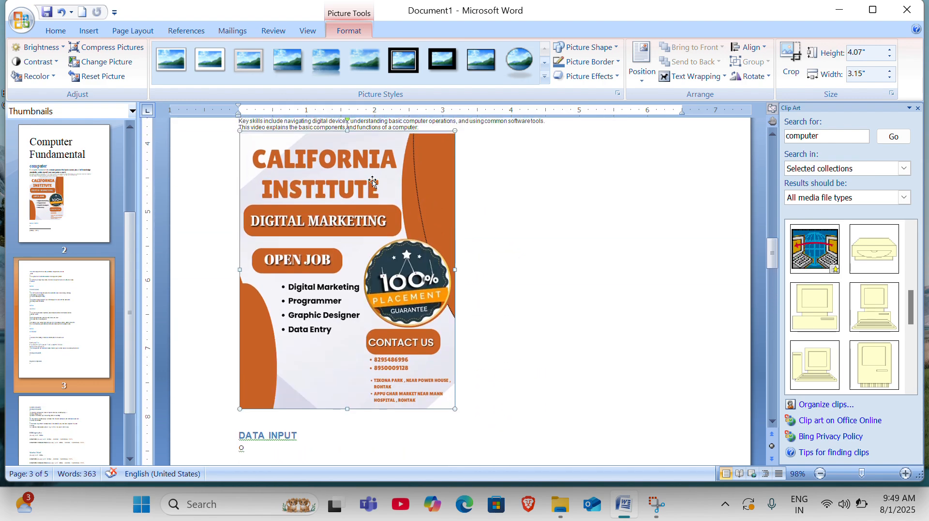
- Add the caption Figure 1 to the poster picture, using the Figure label and the position Below selected item
{"action": "left_click", "coordinate": [186, 31]}
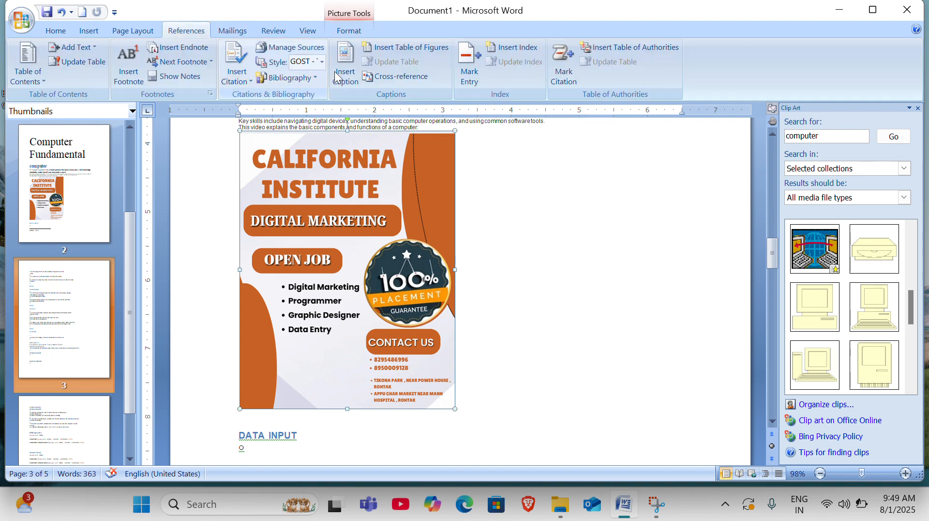
{"action": "left_click", "coordinate": [350, 70]}
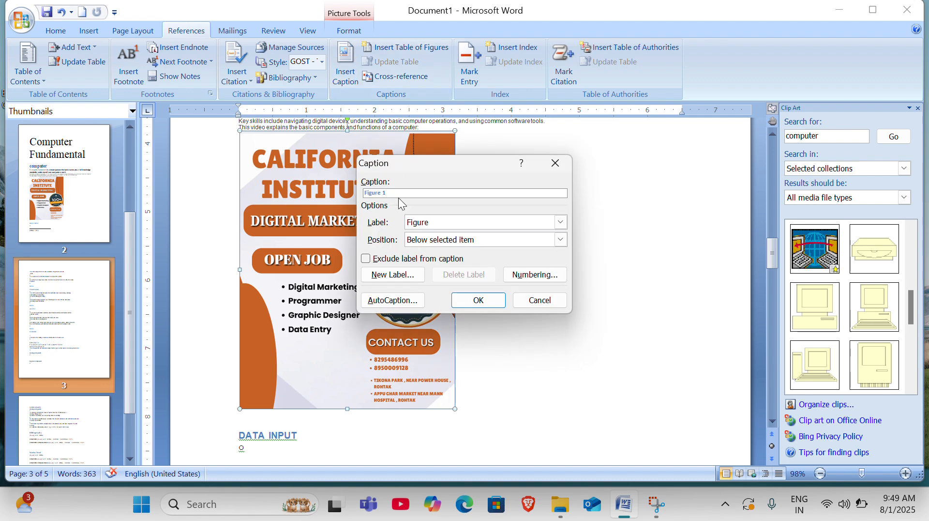
{"action": "left_click", "coordinate": [475, 303]}
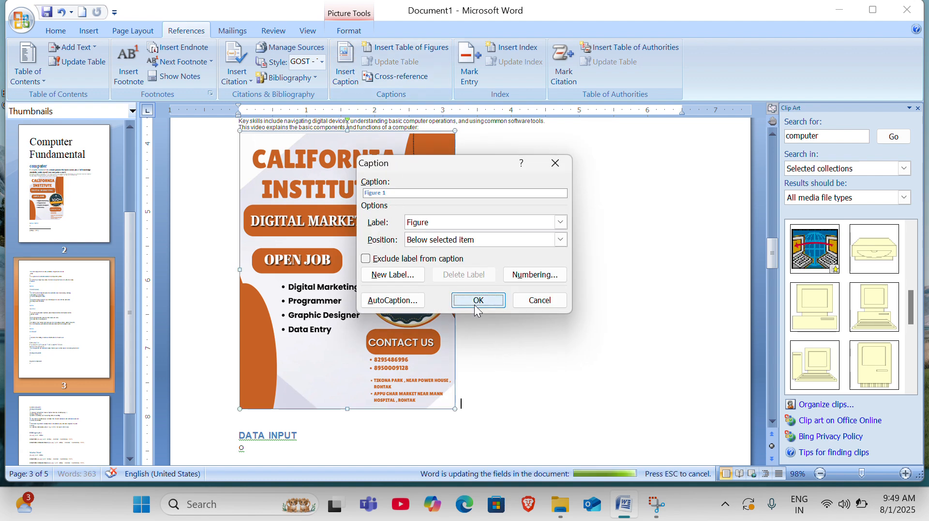
- Add an empty line after "context." in the DATA INPUT section and place the clip art of the woman at a computer there
{"action": "scroll", "coordinate": [491, 358], "scroll_direction": "down", "scroll_amount": 12}
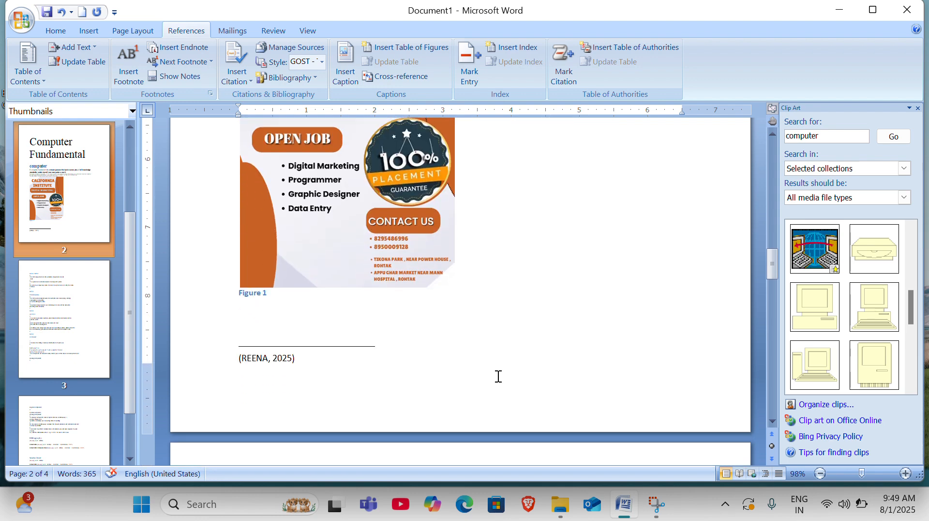
{"action": "scroll", "coordinate": [498, 376], "scroll_direction": "up", "scroll_amount": 3}
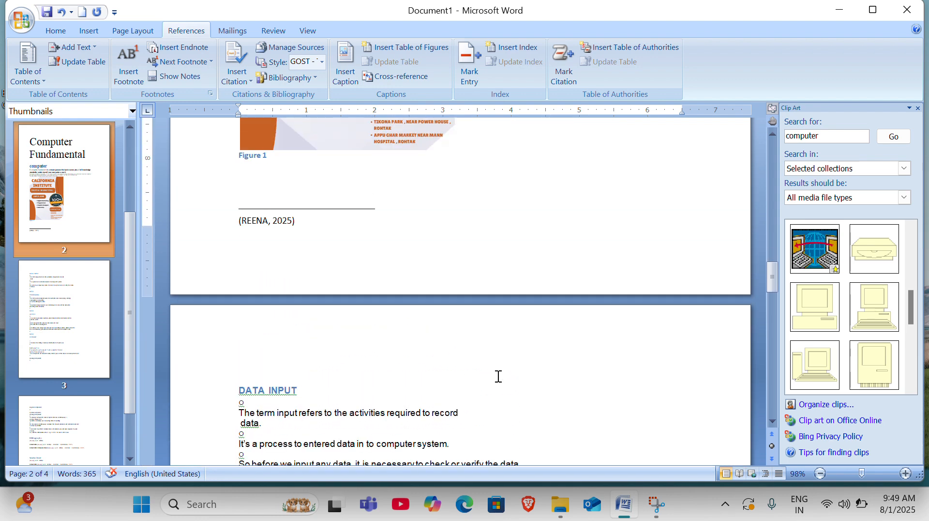
{"action": "scroll", "coordinate": [498, 376], "scroll_direction": "down", "scroll_amount": 4}
{"action": "scroll", "coordinate": [498, 376], "scroll_direction": "down", "scroll_amount": 1}
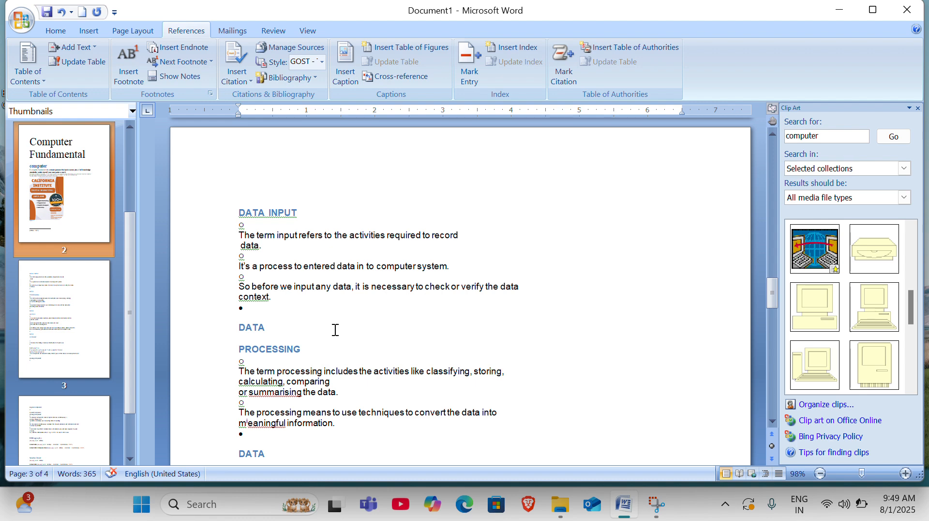
{"action": "left_click", "coordinate": [289, 297]}
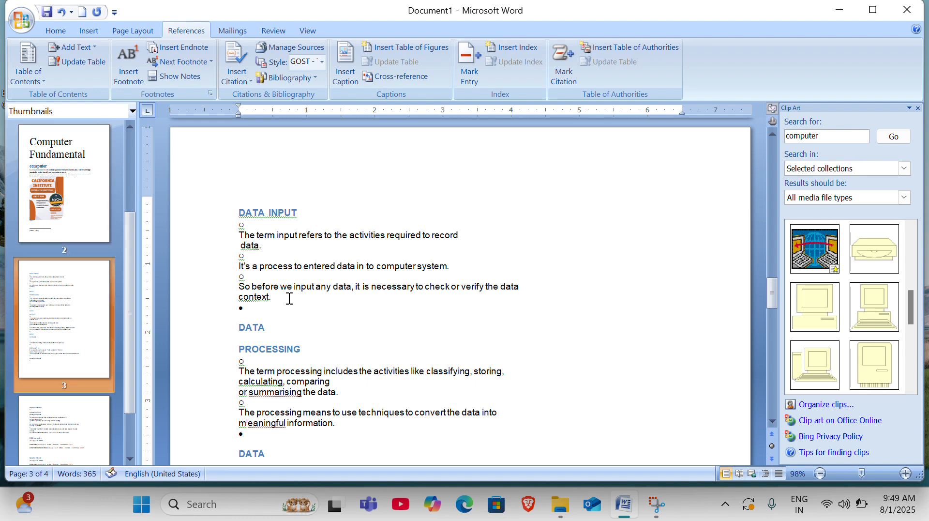
{"action": "key", "text": "Return"}
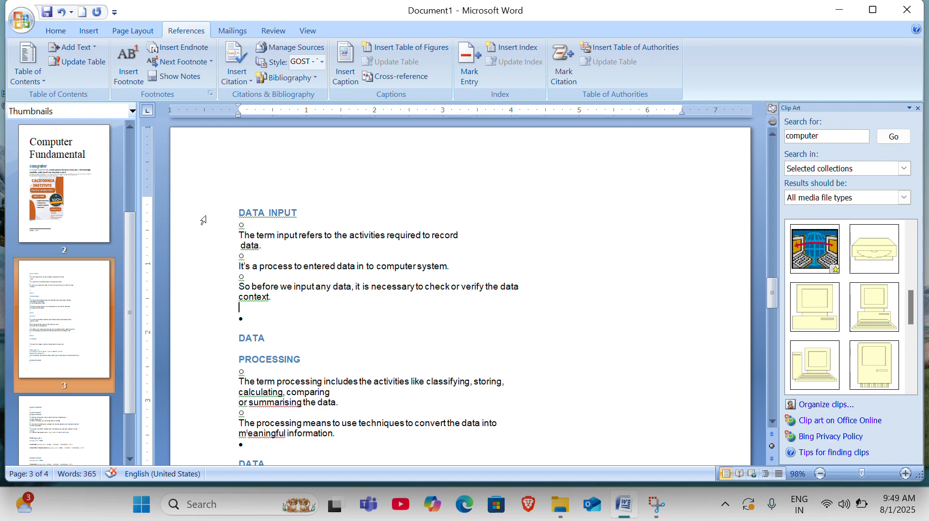
{"action": "left_click", "coordinate": [98, 28]}
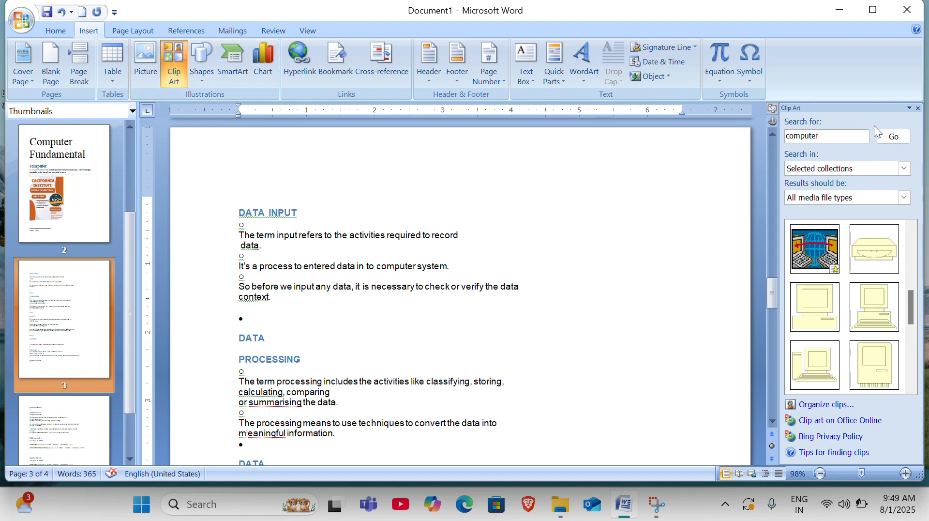
{"action": "left_click", "coordinate": [895, 142]}
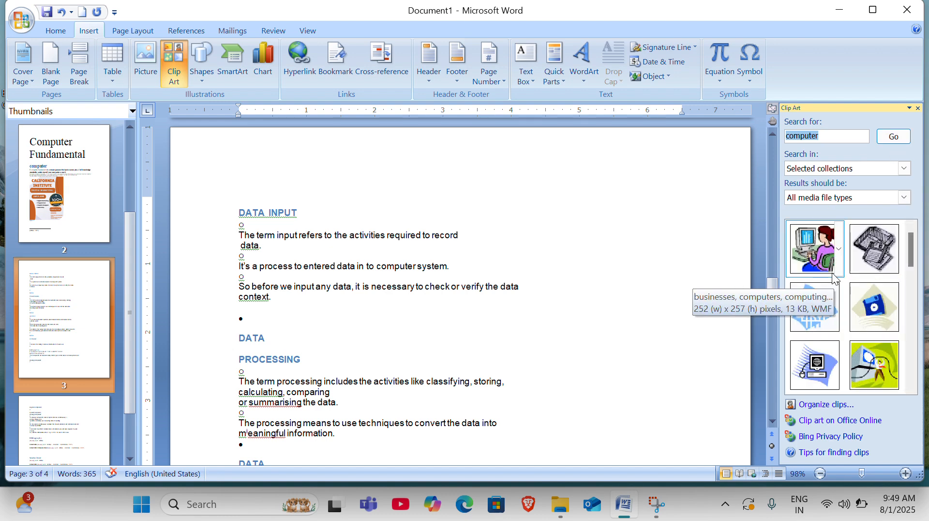
{"action": "left_click_drag", "start_coordinate": [818, 256], "coordinate": [264, 307]}
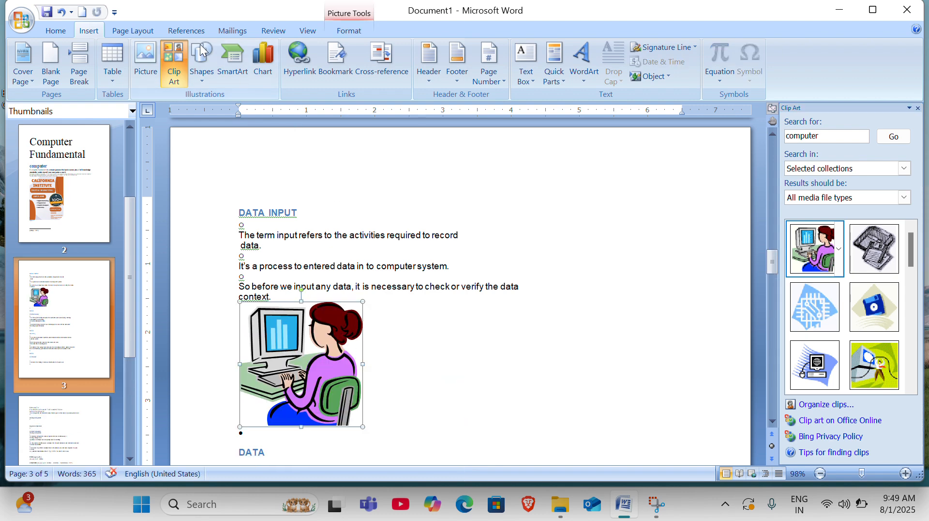
- Add the caption Figure 2 below the clip art of the woman at a computer
{"action": "left_click", "coordinate": [186, 31]}
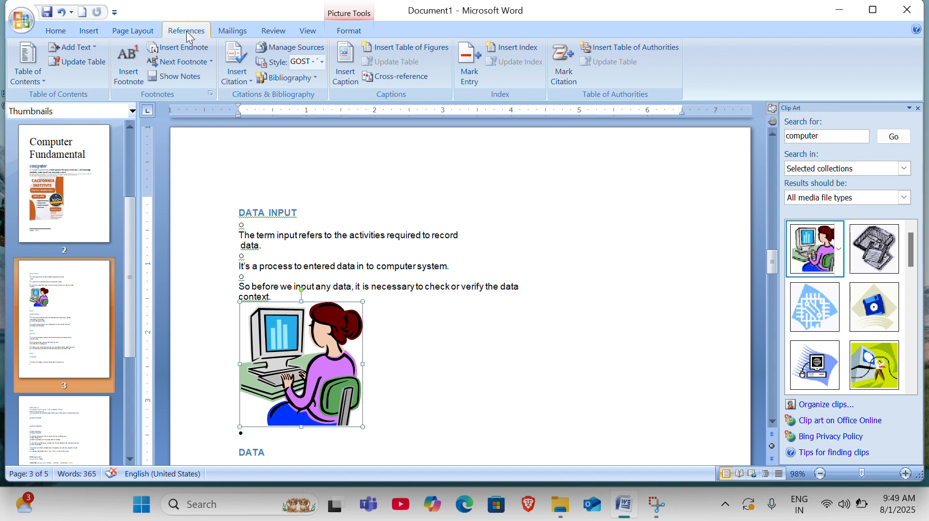
{"action": "left_click", "coordinate": [251, 80]}
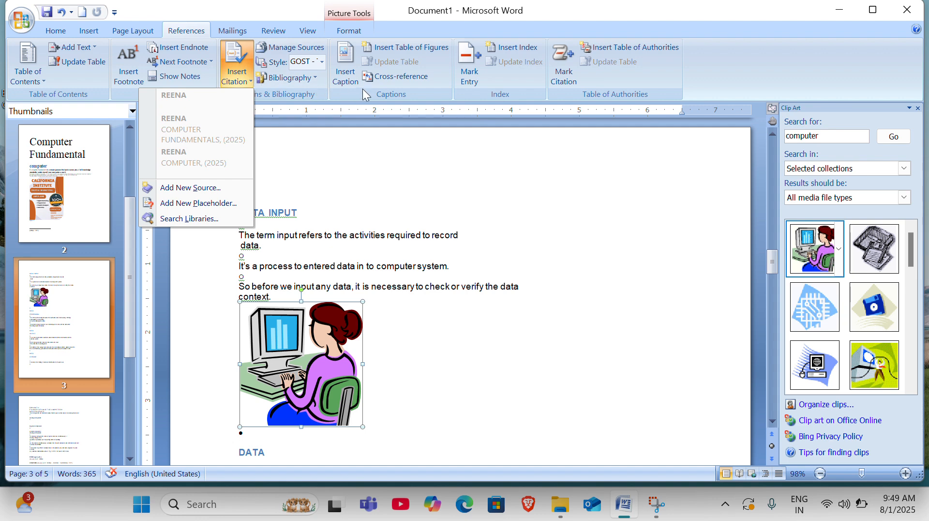
{"action": "left_click", "coordinate": [347, 80]}
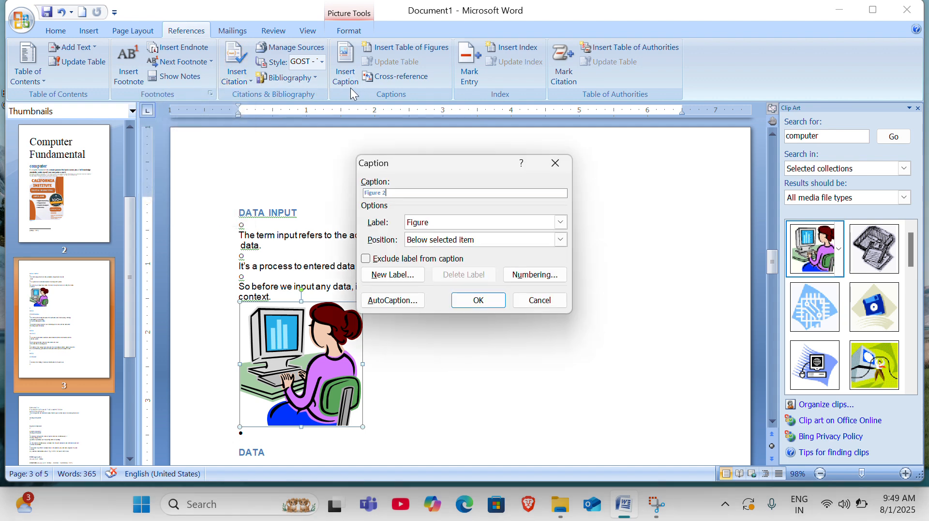
{"action": "left_click", "coordinate": [478, 301]}
- Add an empty line after "or summarising the data." in the PROCESSING section and insert the clip art of two computers with a globe
{"action": "scroll", "coordinate": [386, 348], "scroll_direction": "down", "scroll_amount": 7}
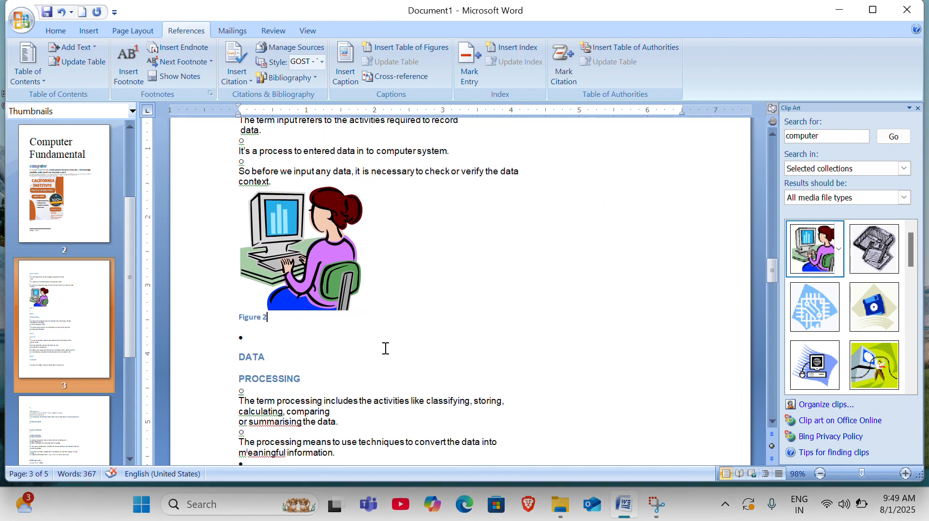
{"action": "left_click", "coordinate": [360, 345]}
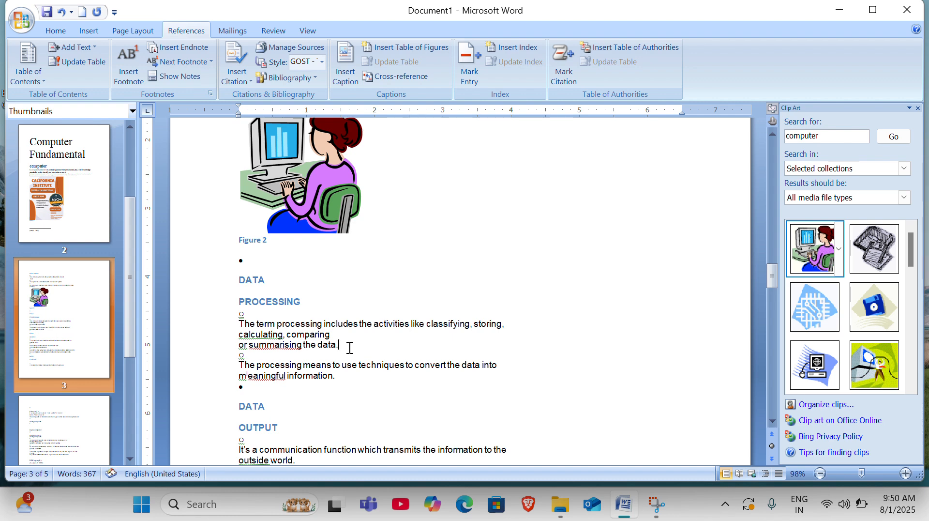
{"action": "key", "text": "Return"}
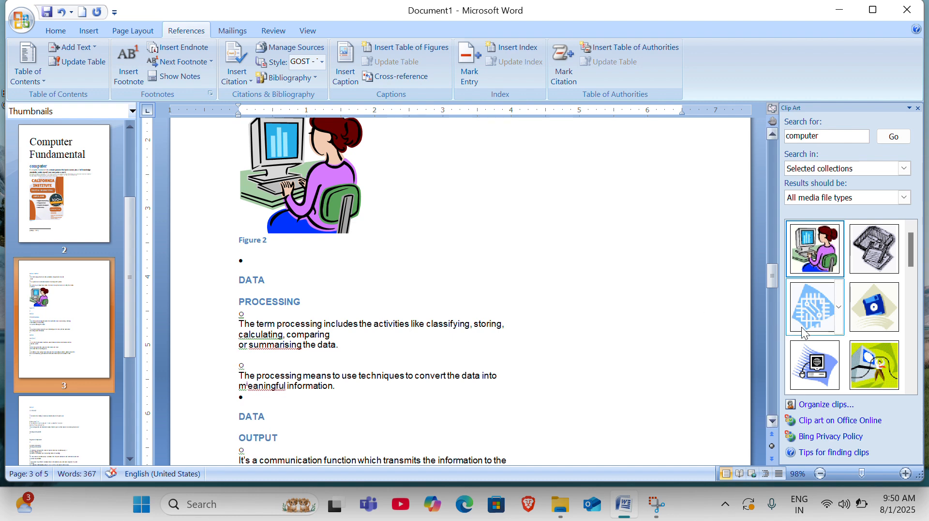
{"action": "left_click_drag", "start_coordinate": [916, 266], "coordinate": [915, 323]}
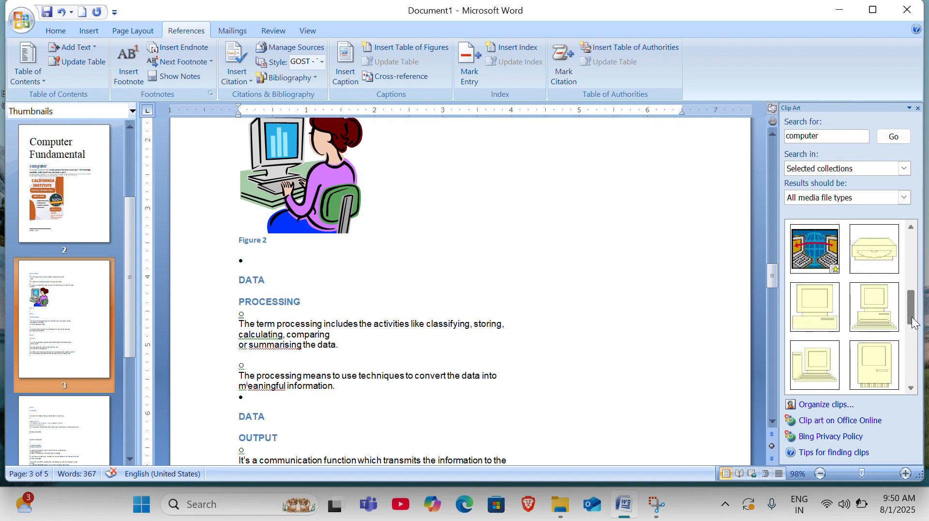
{"action": "left_click", "coordinate": [816, 249]}
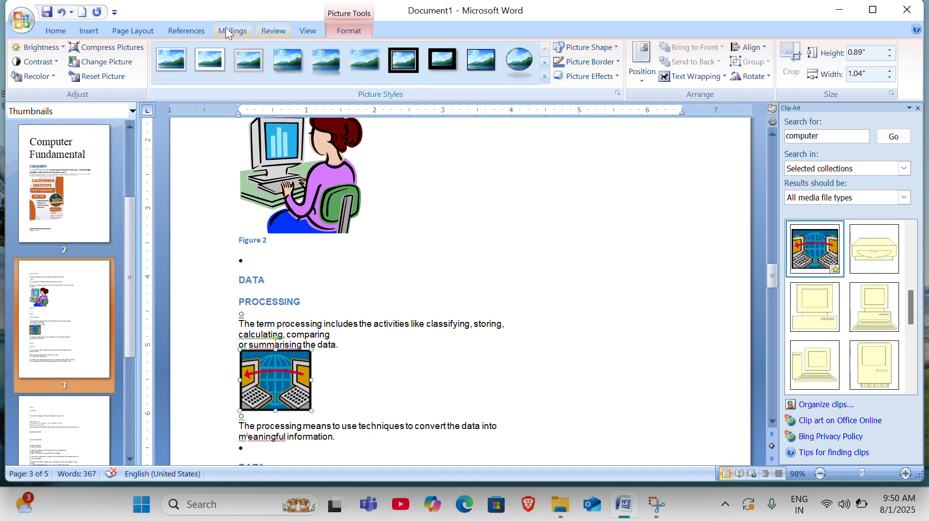
- Add the caption Figure 3 below the clip art of two computers with a globe
{"action": "left_click", "coordinate": [187, 32]}
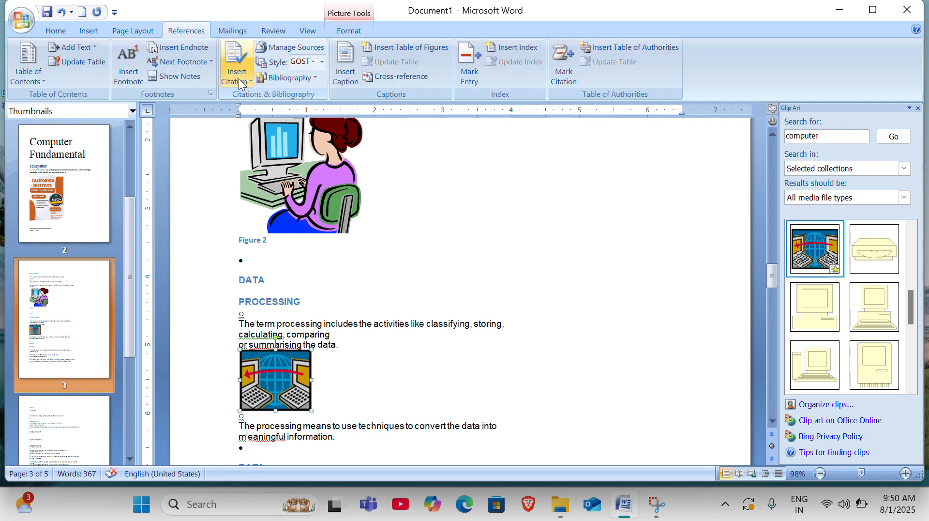
{"action": "left_click", "coordinate": [346, 73]}
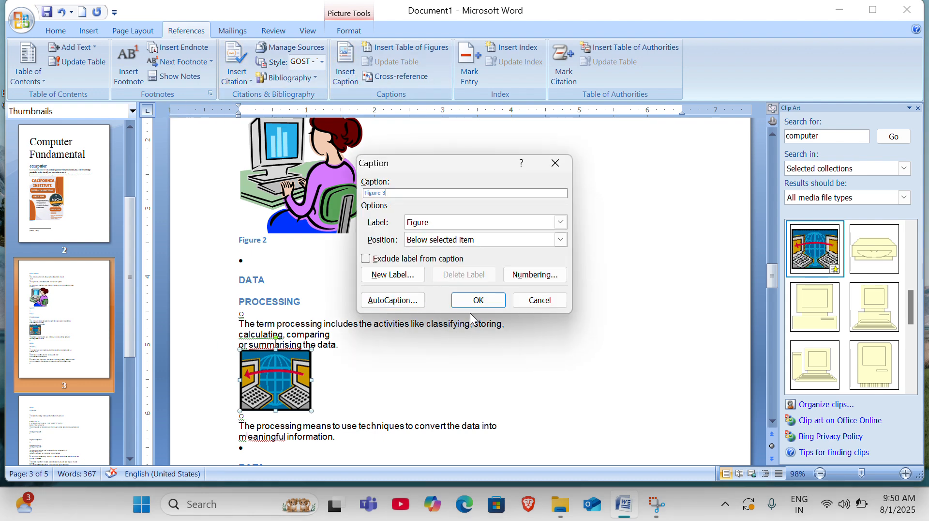
{"action": "left_click", "coordinate": [479, 300]}
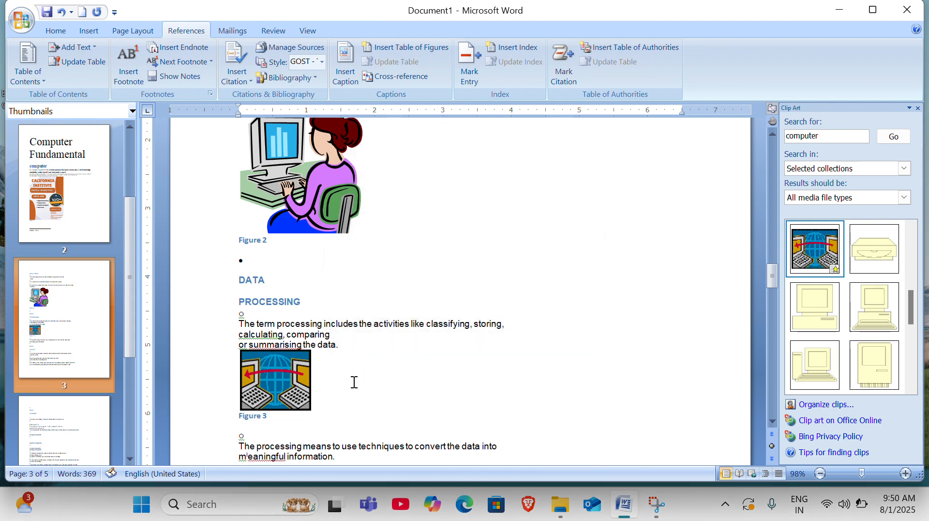
- Insert a table of figures on the first page with the From template format and the Figure caption label
{"action": "scroll", "coordinate": [353, 382], "scroll_direction": "down", "scroll_amount": 3}
{"action": "scroll", "coordinate": [354, 382], "scroll_direction": "down", "scroll_amount": 4}
{"action": "scroll", "coordinate": [354, 382], "scroll_direction": "up", "scroll_amount": 12}
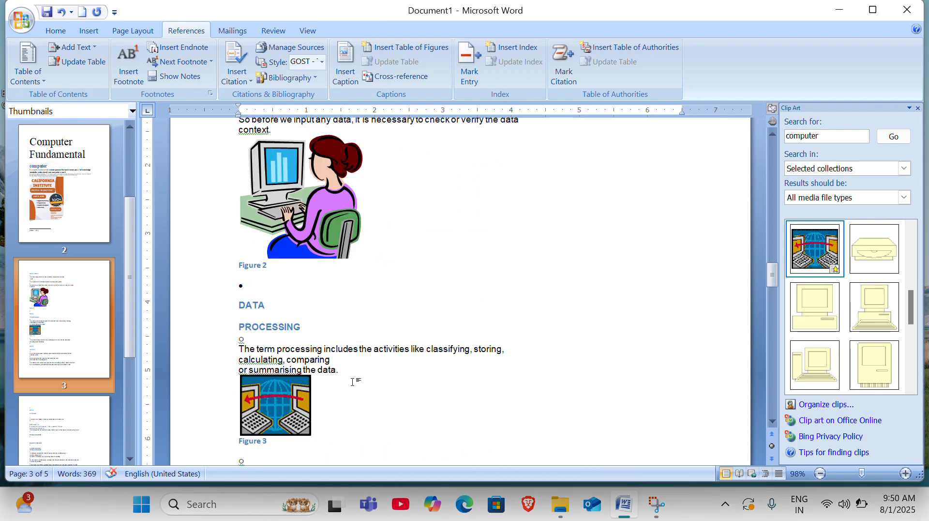
{"action": "scroll", "coordinate": [354, 382], "scroll_direction": "up", "scroll_amount": 20}
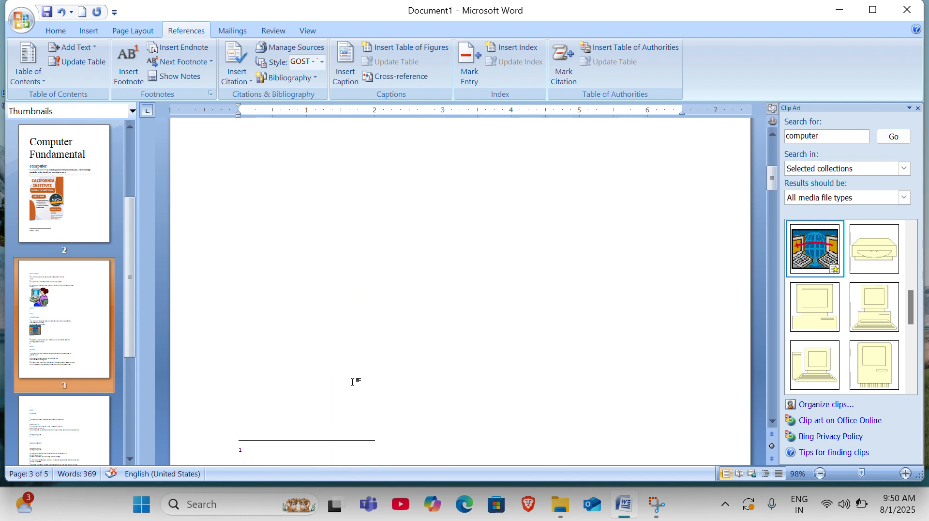
{"action": "scroll", "coordinate": [354, 382], "scroll_direction": "up", "scroll_amount": 2}
{"action": "left_click", "coordinate": [258, 203]}
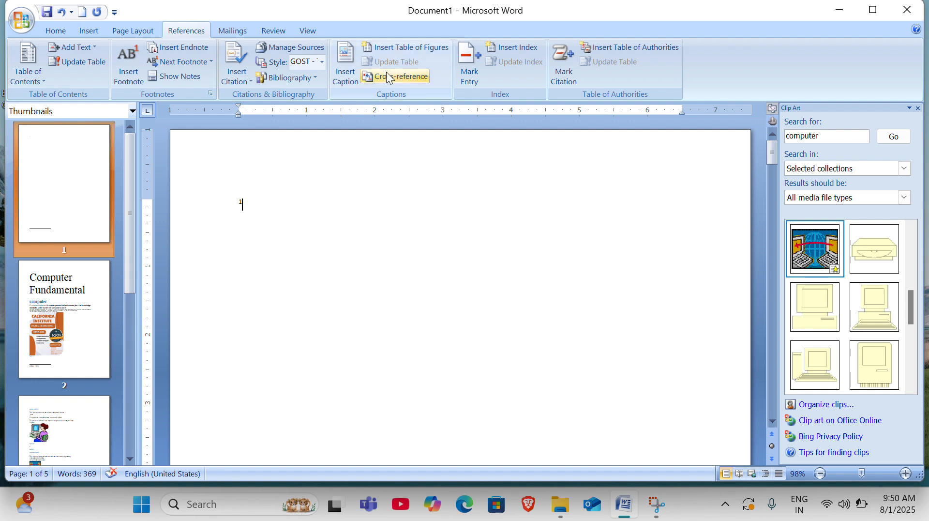
{"action": "left_click", "coordinate": [421, 45]}
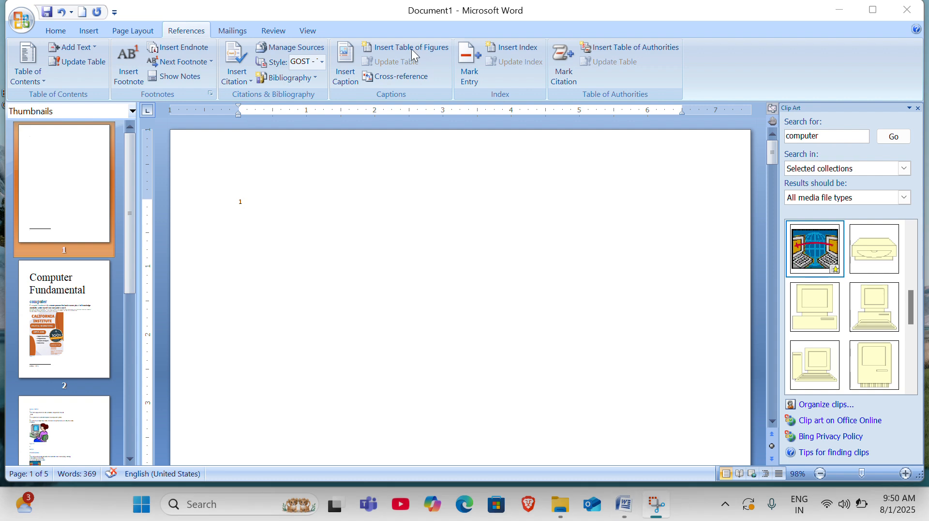
{"action": "left_click", "coordinate": [370, 52]}
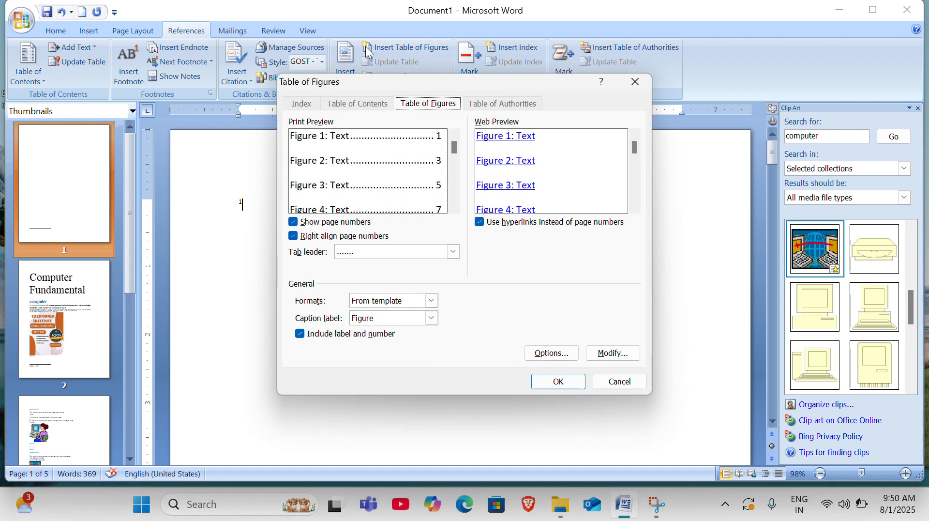
{"action": "left_click", "coordinate": [560, 383]}
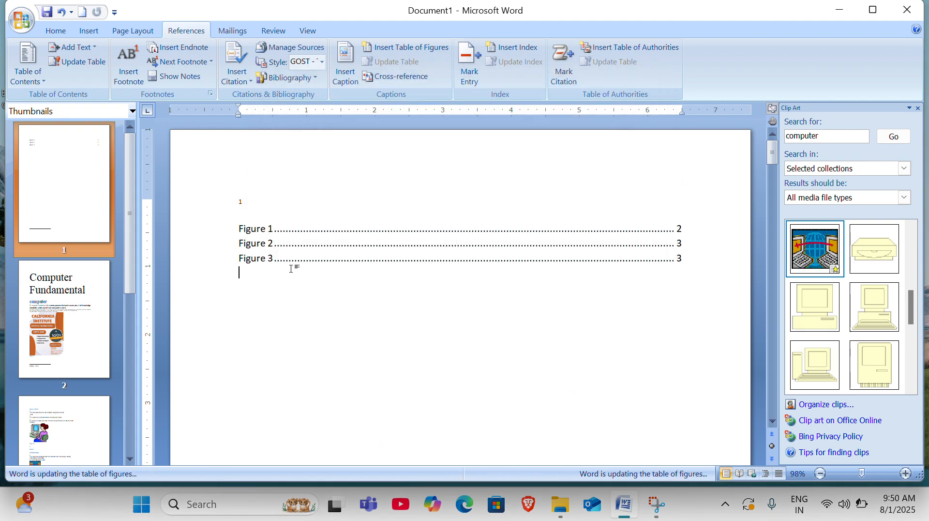
- Follow the Figure 3 entry in the table of figures to its picture, and return to the table
{"action": "left_click", "coordinate": [253, 262], "text": "ctrl"}
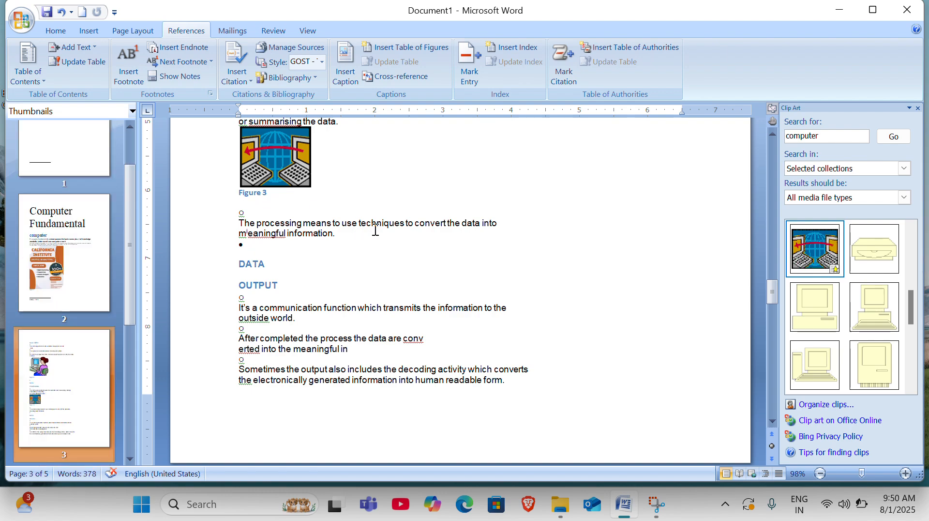
{"action": "scroll", "coordinate": [376, 229], "scroll_direction": "up", "scroll_amount": 10}
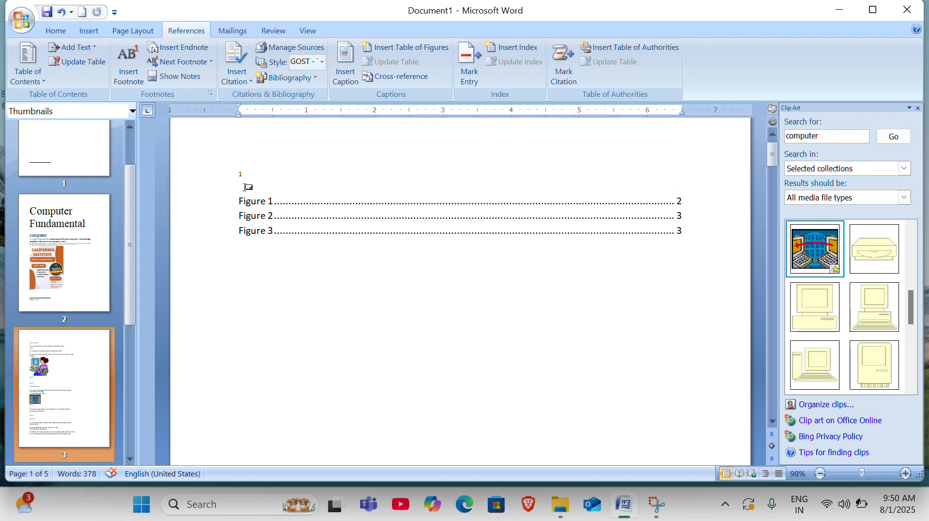
{"action": "left_click", "coordinate": [256, 203]}
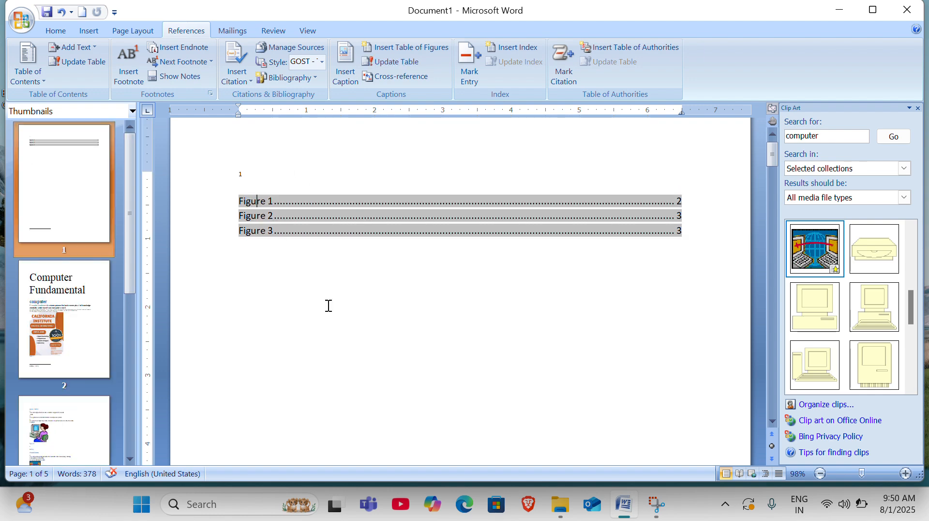
- Add an empty line after "erted into the meaningful in" in the OUTPUT section and place the Computer with Tower clip art there
{"action": "scroll", "coordinate": [330, 310], "scroll_direction": "down", "scroll_amount": 12}
{"action": "scroll", "coordinate": [330, 310], "scroll_direction": "down", "scroll_amount": 15}
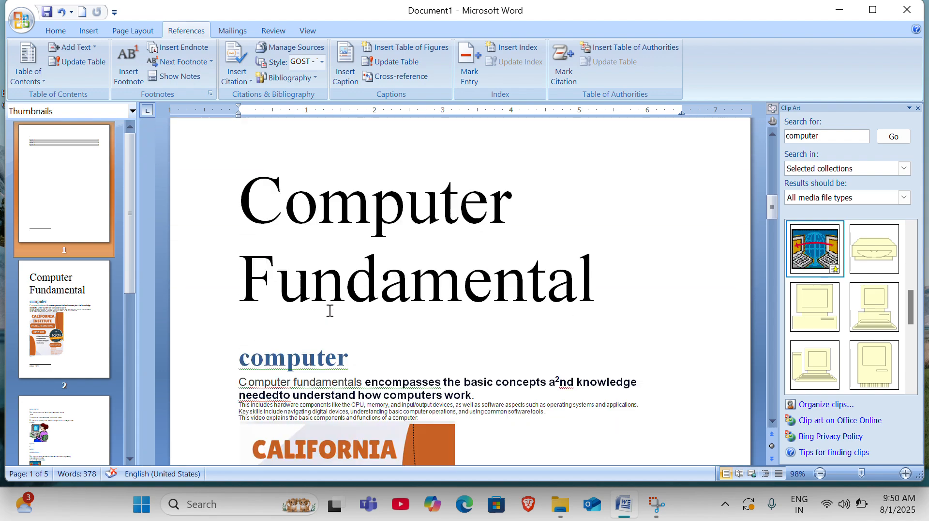
{"action": "scroll", "coordinate": [330, 310], "scroll_direction": "down", "scroll_amount": 14}
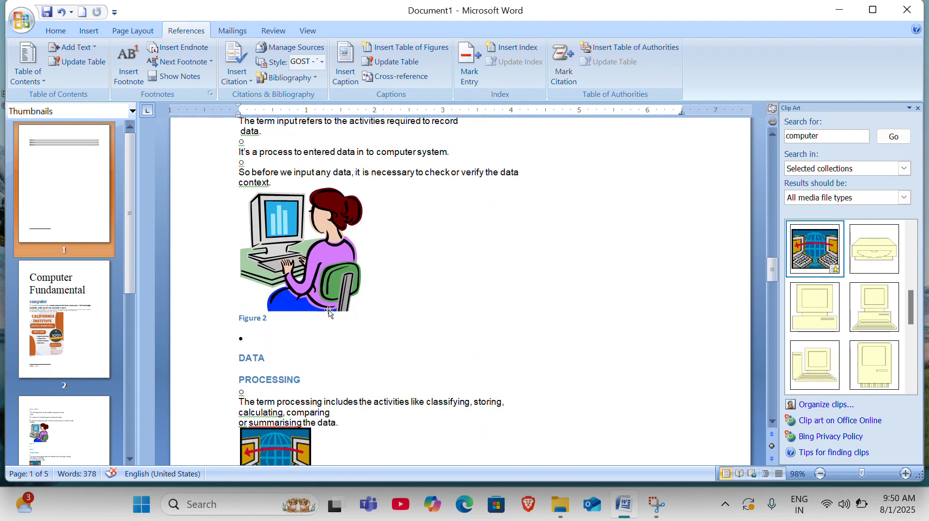
{"action": "scroll", "coordinate": [330, 310], "scroll_direction": "up", "scroll_amount": 1}
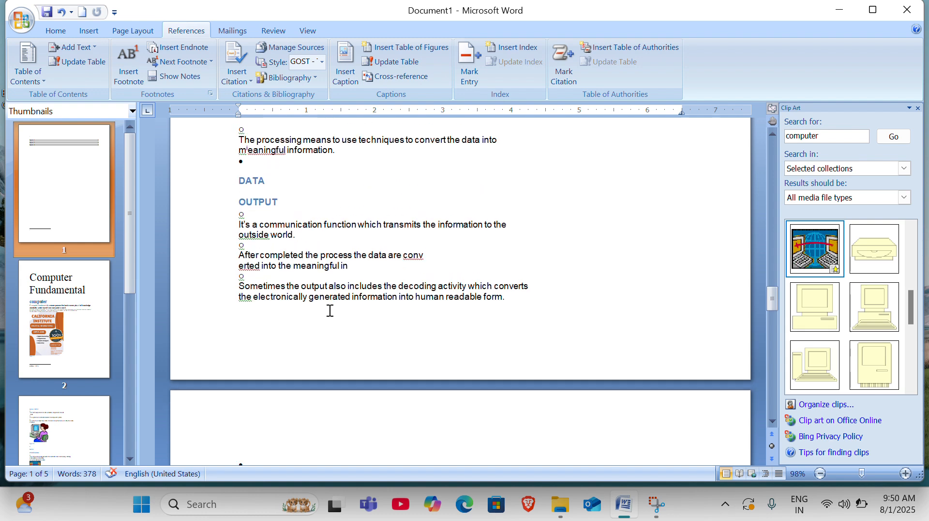
{"action": "scroll", "coordinate": [330, 310], "scroll_direction": "down", "scroll_amount": 1}
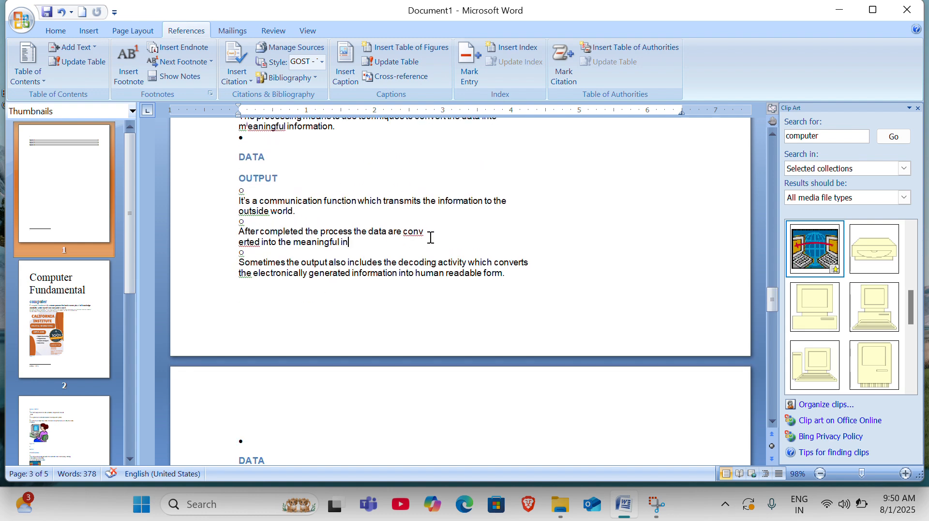
{"action": "key", "text": "Return"}
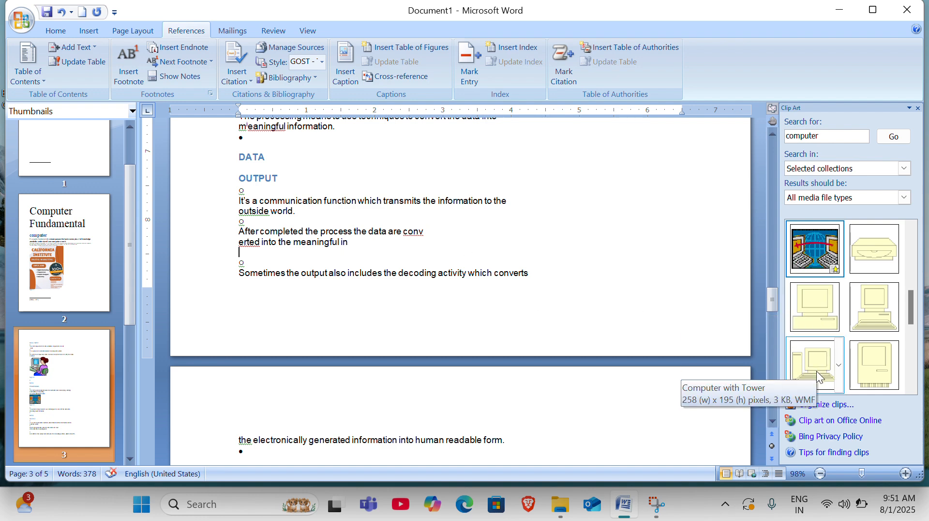
{"action": "left_click_drag", "start_coordinate": [818, 371], "coordinate": [264, 257]}
{"action": "scroll", "coordinate": [289, 331], "scroll_direction": "down", "scroll_amount": 6}
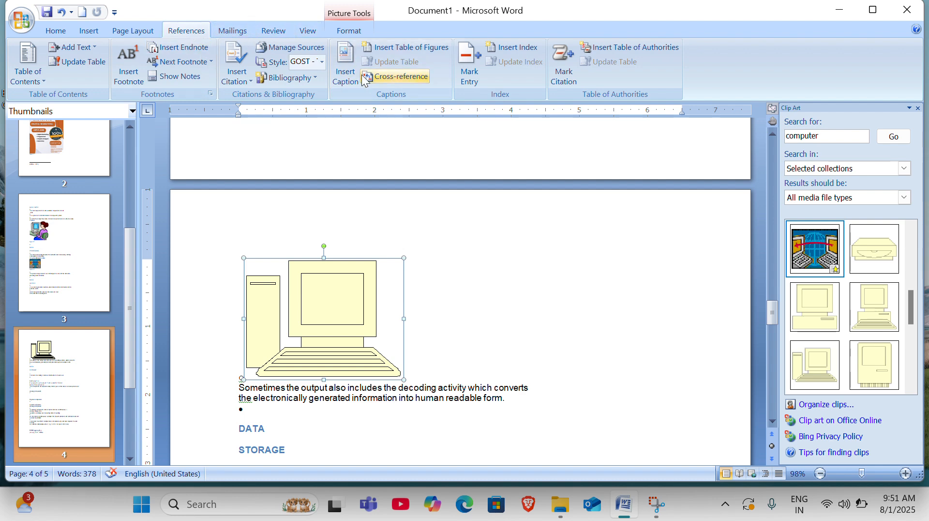
- Add the caption Figure 4 below the Computer with Tower clip art
{"action": "left_click", "coordinate": [342, 78]}
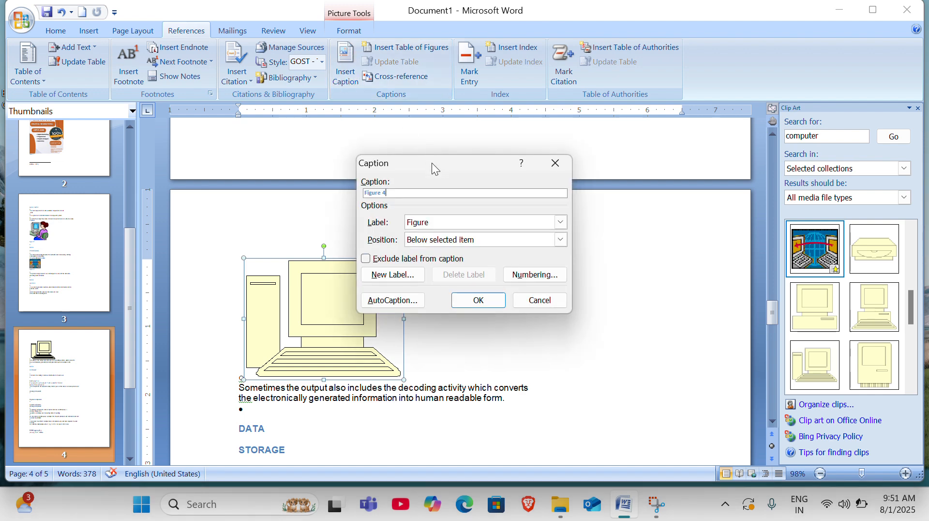
{"action": "left_click", "coordinate": [479, 301]}
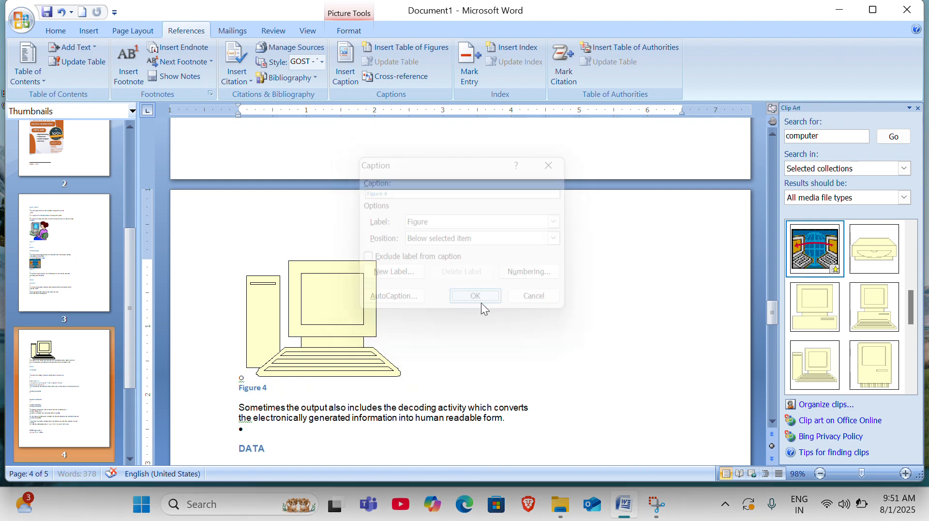
{"action": "scroll", "coordinate": [283, 388], "scroll_direction": "down", "scroll_amount": 2}
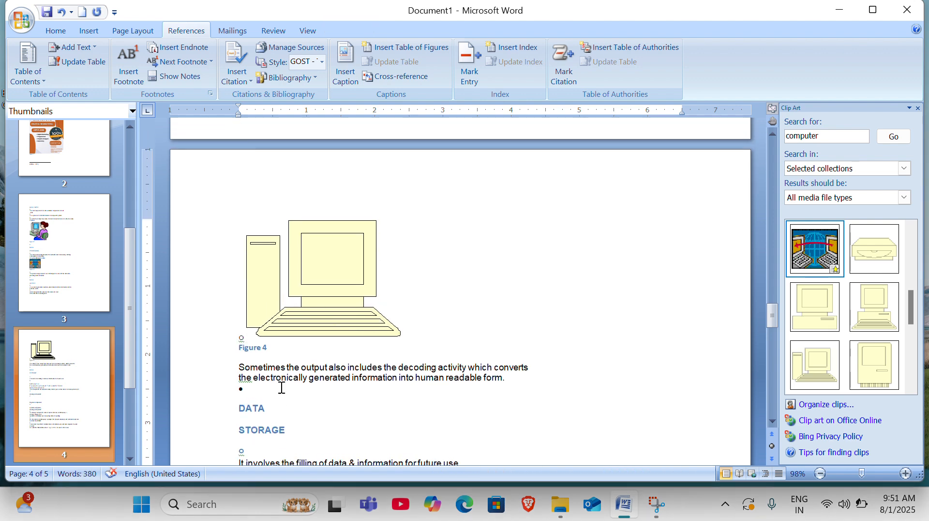
{"action": "scroll", "coordinate": [283, 388], "scroll_direction": "up", "scroll_amount": 2}
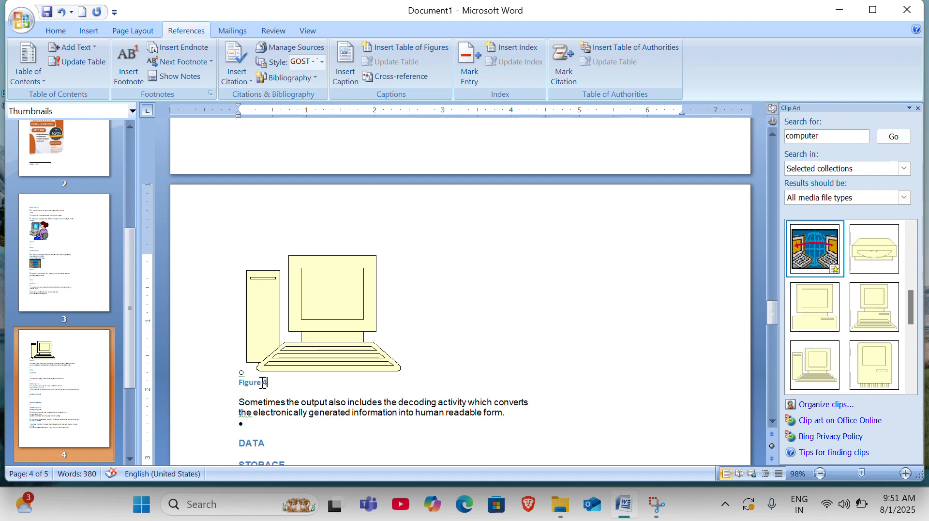
{"action": "scroll", "coordinate": [317, 377], "scroll_direction": "down", "scroll_amount": 1}
{"action": "scroll", "coordinate": [317, 377], "scroll_direction": "up", "scroll_amount": 2}
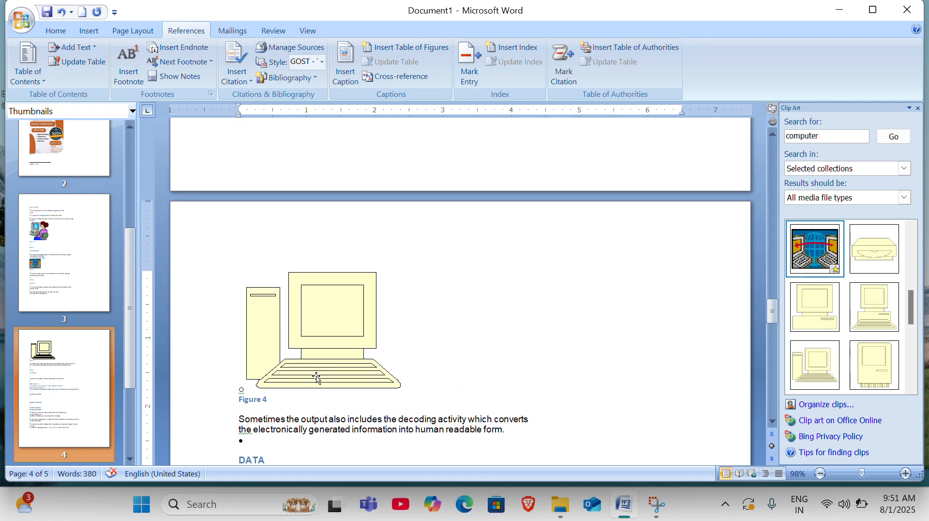
{"action": "scroll", "coordinate": [461, 317], "scroll_direction": "down", "scroll_amount": 10}
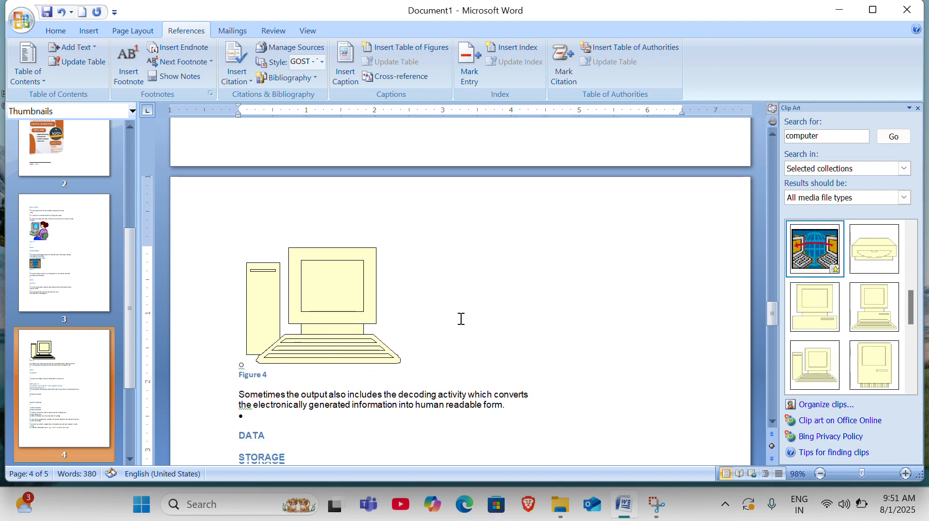
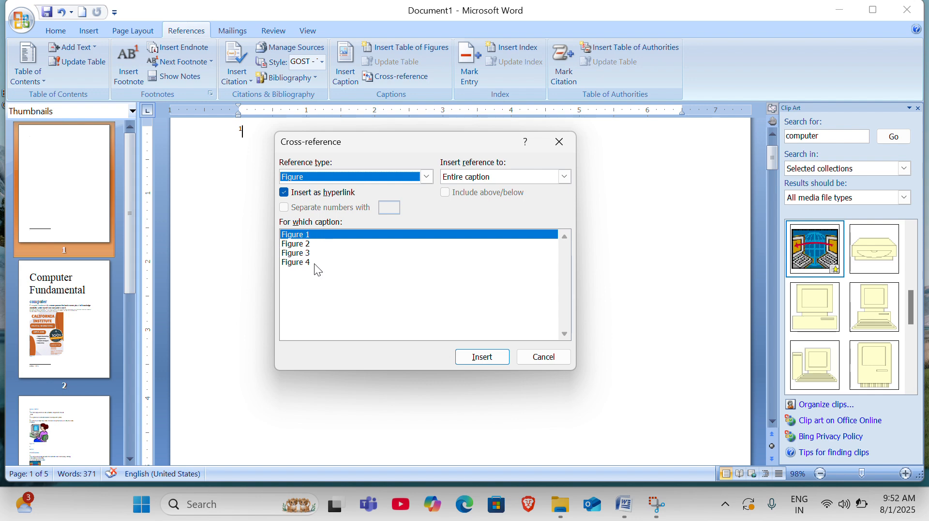
- Insert hyperlinked cross-references to the entire Figure 4 caption and to the number of footnote 2 on the first page
{"action": "left_click", "coordinate": [297, 262]}
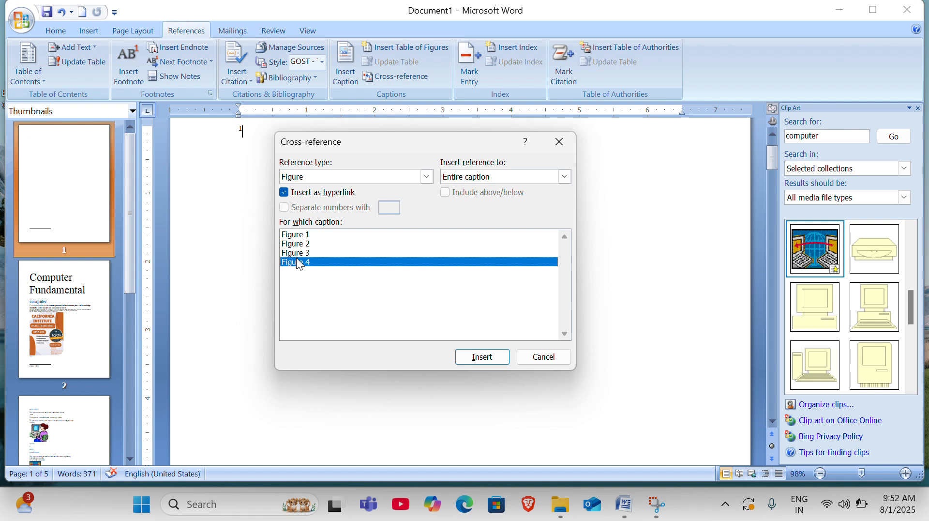
{"action": "left_click", "coordinate": [483, 357]}
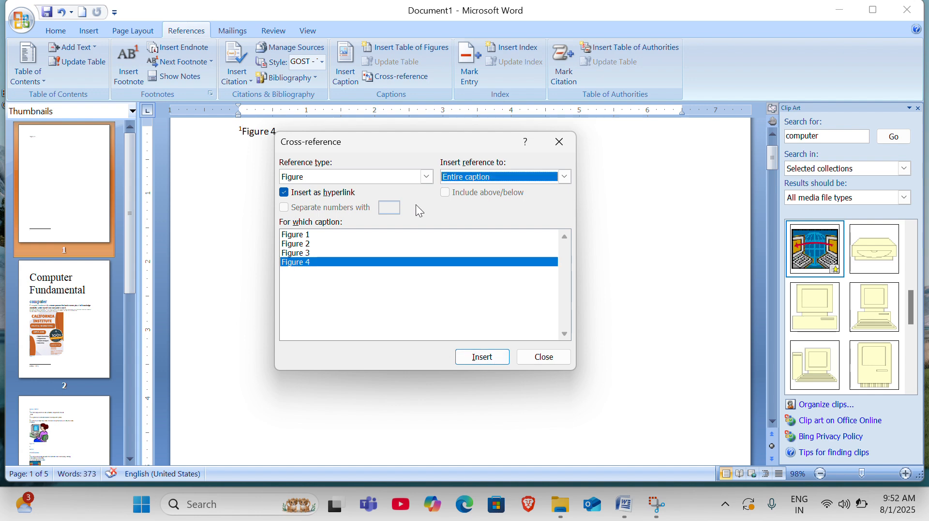
{"action": "left_click", "coordinate": [427, 177]}
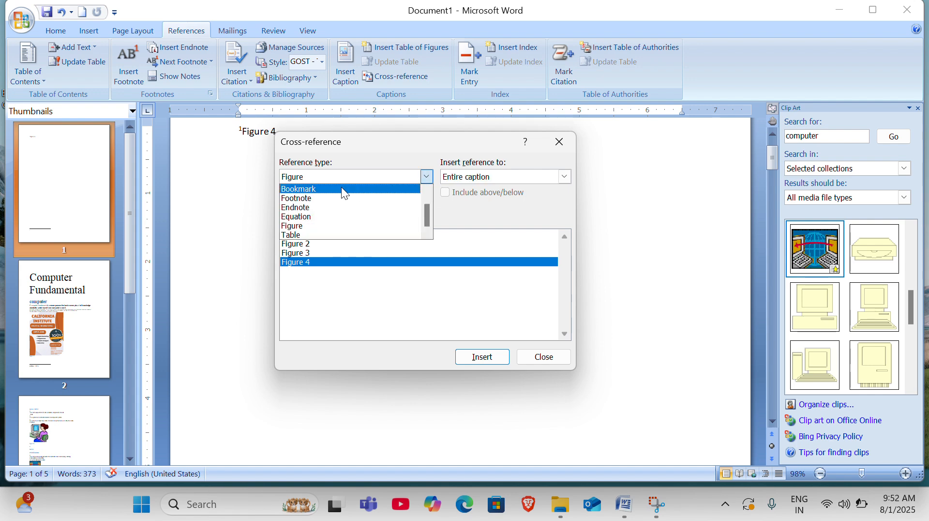
{"action": "left_click", "coordinate": [306, 198]}
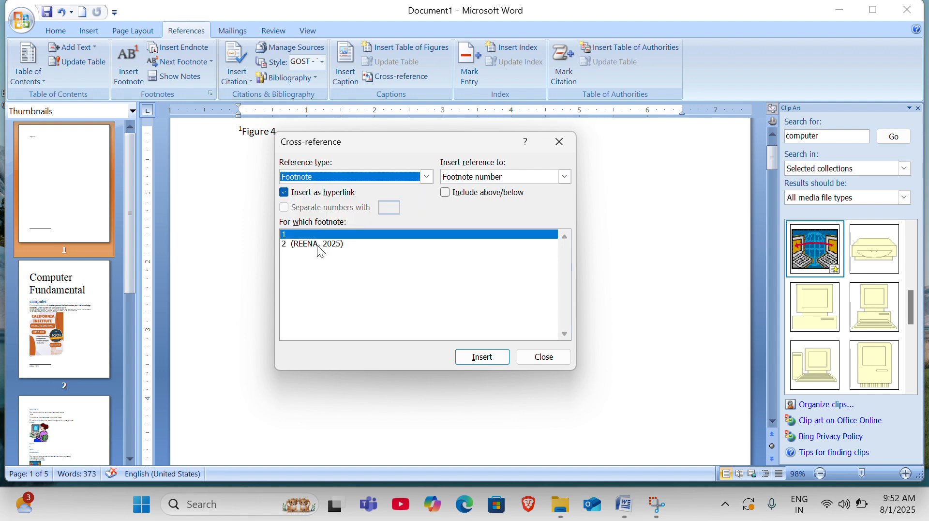
{"action": "left_click", "coordinate": [321, 245]}
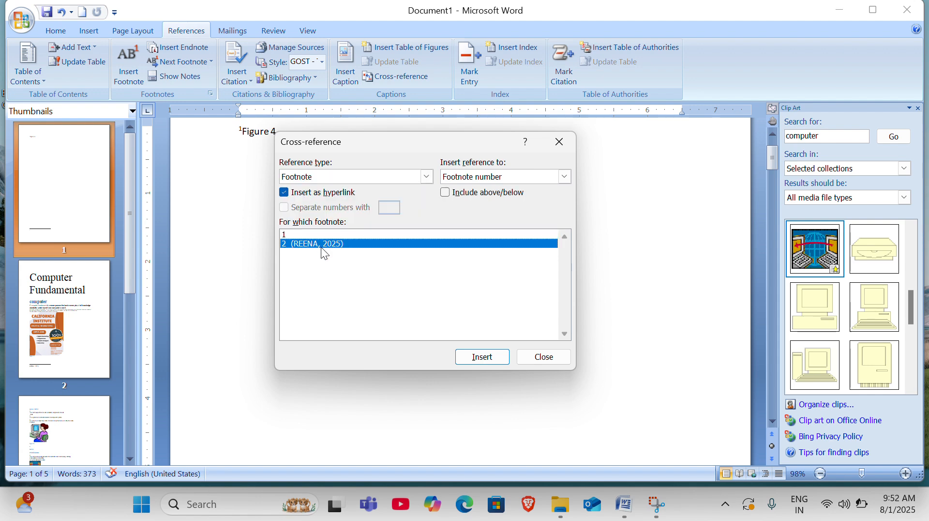
{"action": "left_click", "coordinate": [482, 356]}
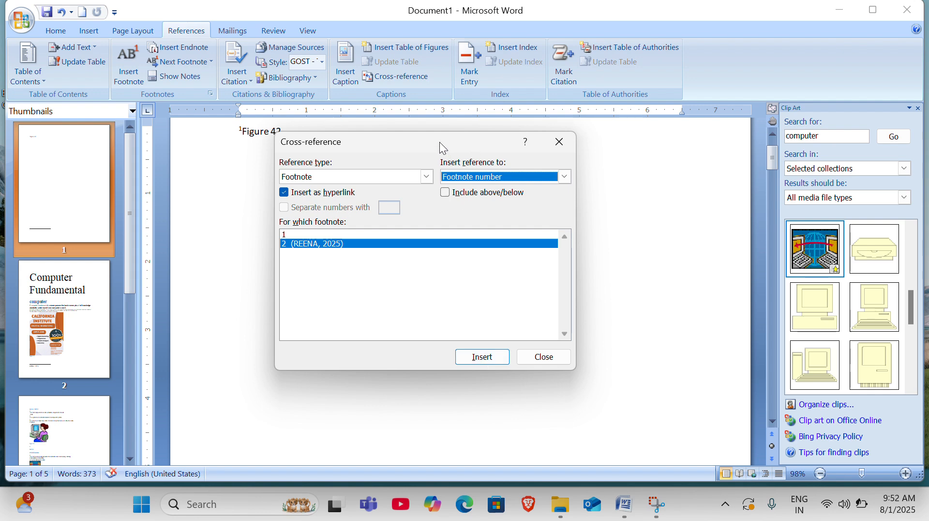
{"action": "left_click_drag", "start_coordinate": [443, 147], "coordinate": [538, 183]}
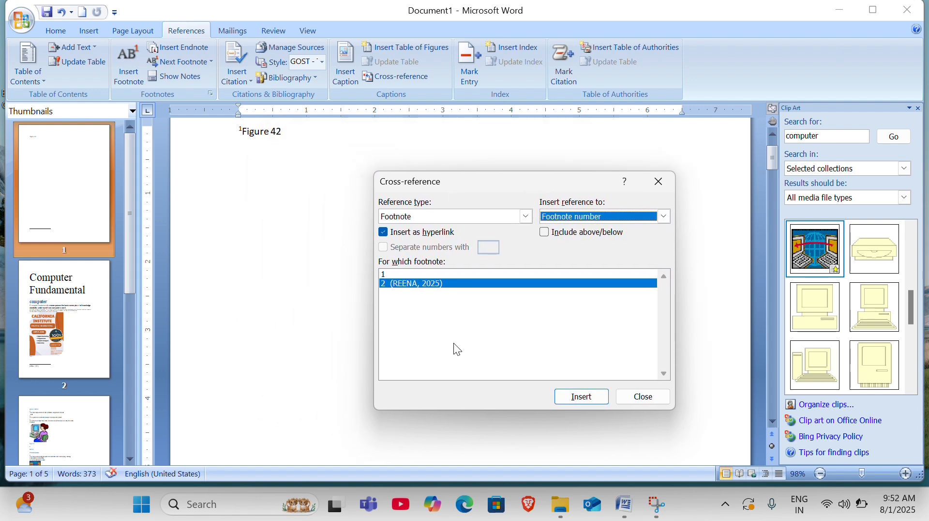
- Insert hyperlinked cross-references to the heading text of PROCESSING and of the DATA heading directly above STORAGE
{"action": "left_click", "coordinate": [528, 216]}
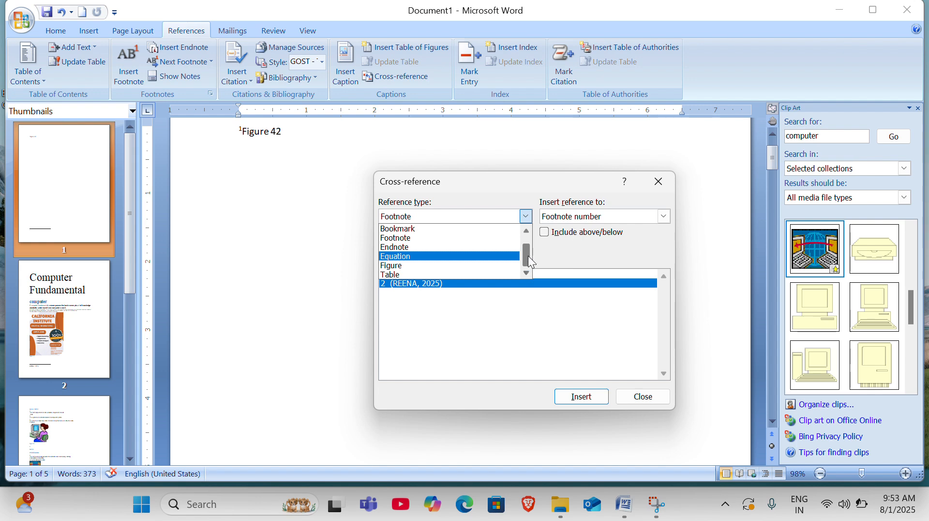
{"action": "left_click_drag", "start_coordinate": [531, 261], "coordinate": [525, 246]}
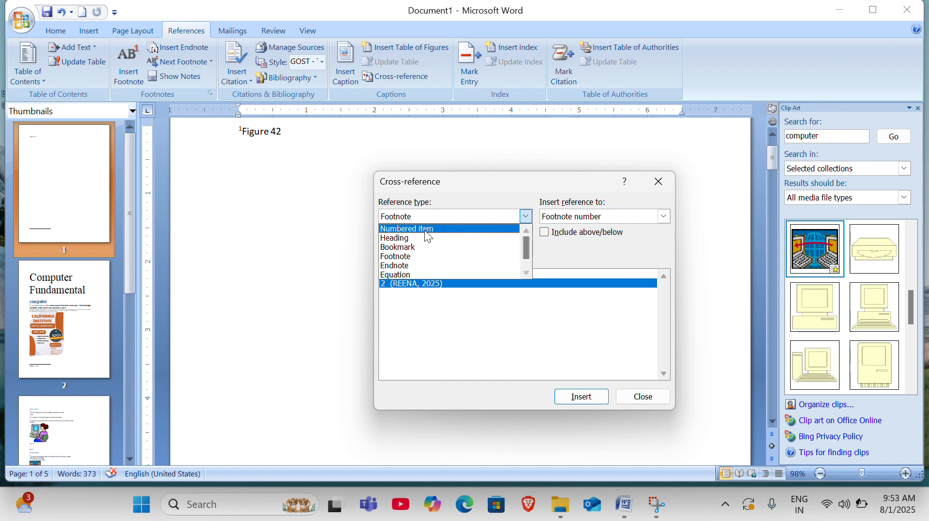
{"action": "left_click", "coordinate": [404, 238]}
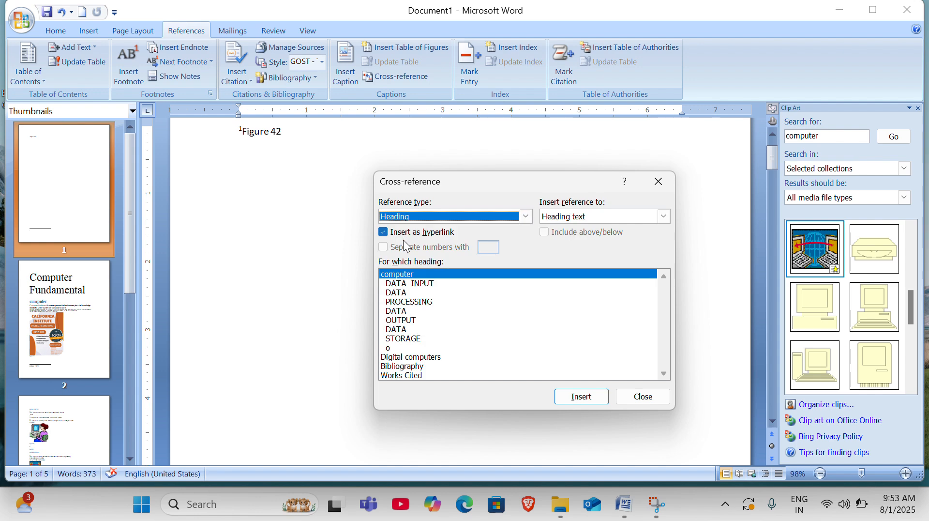
{"action": "left_click", "coordinate": [396, 304]}
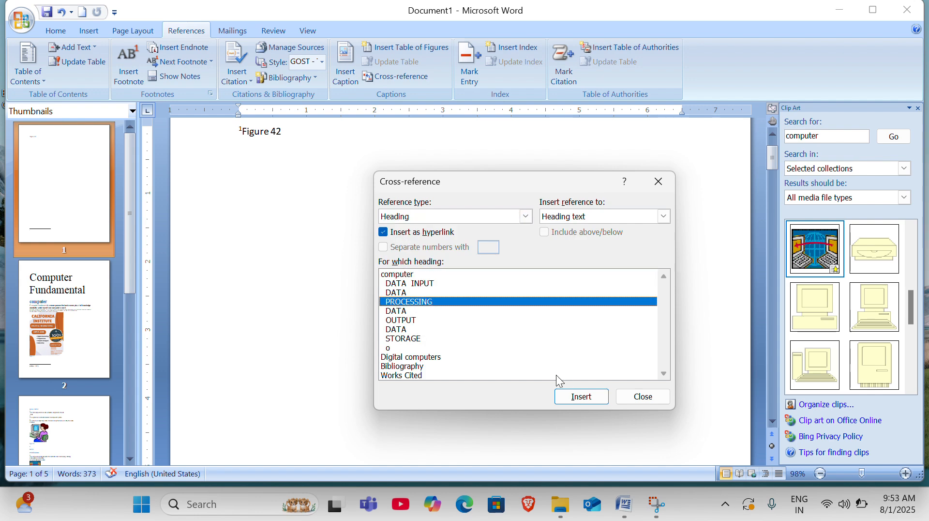
{"action": "left_click", "coordinate": [581, 398]}
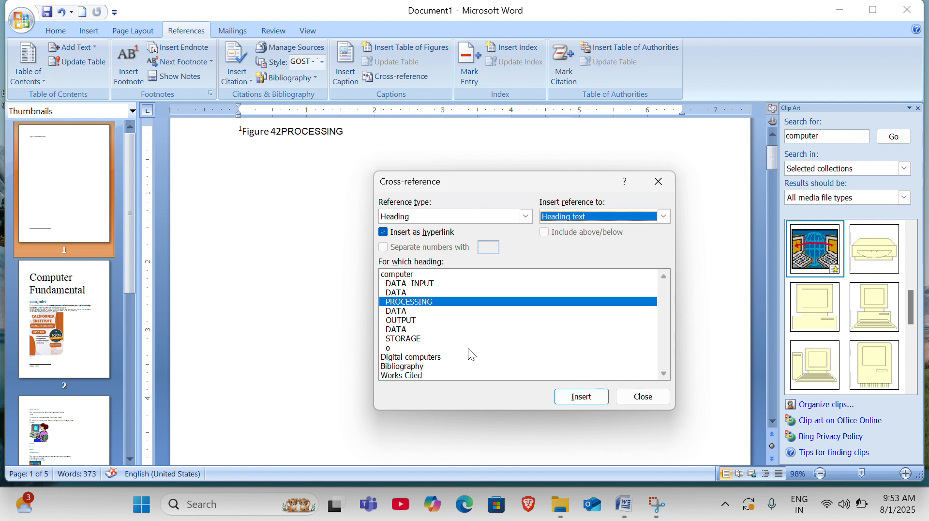
{"action": "left_click", "coordinate": [416, 329]}
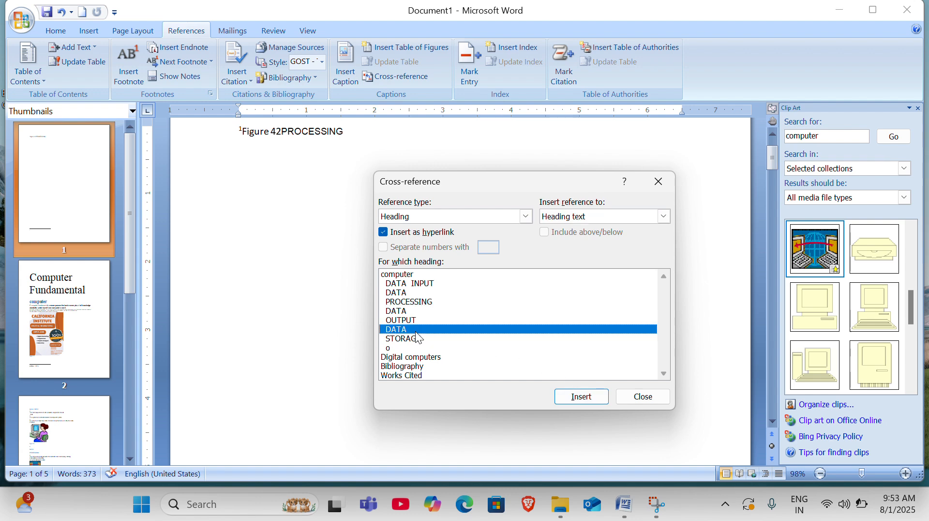
{"action": "left_click", "coordinate": [589, 397]}
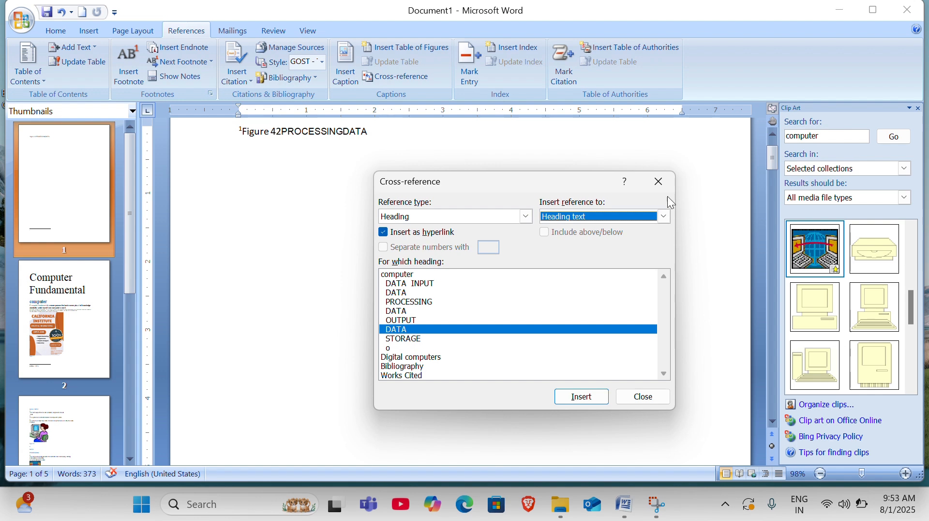
{"action": "left_click", "coordinate": [660, 179]}
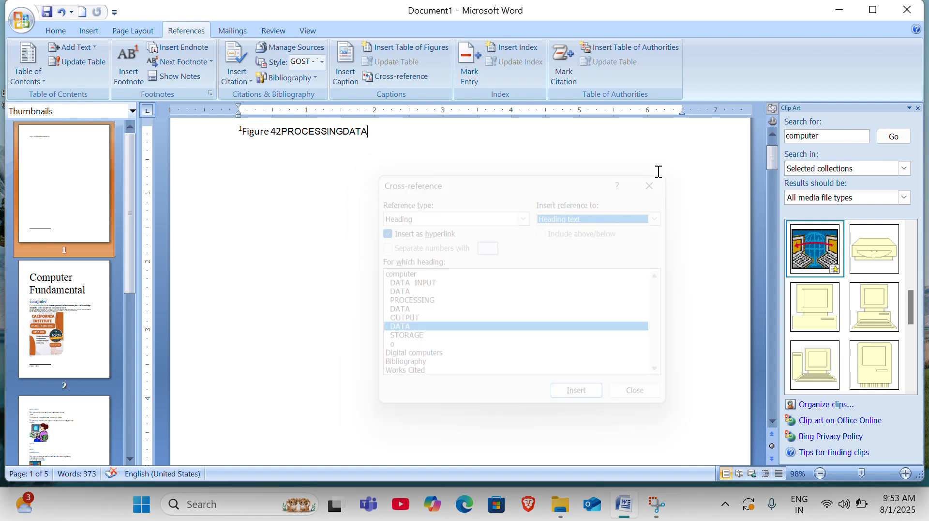
- Follow the DATA cross-reference to its heading in the document, and return to the first page
{"action": "left_click", "coordinate": [327, 130]}
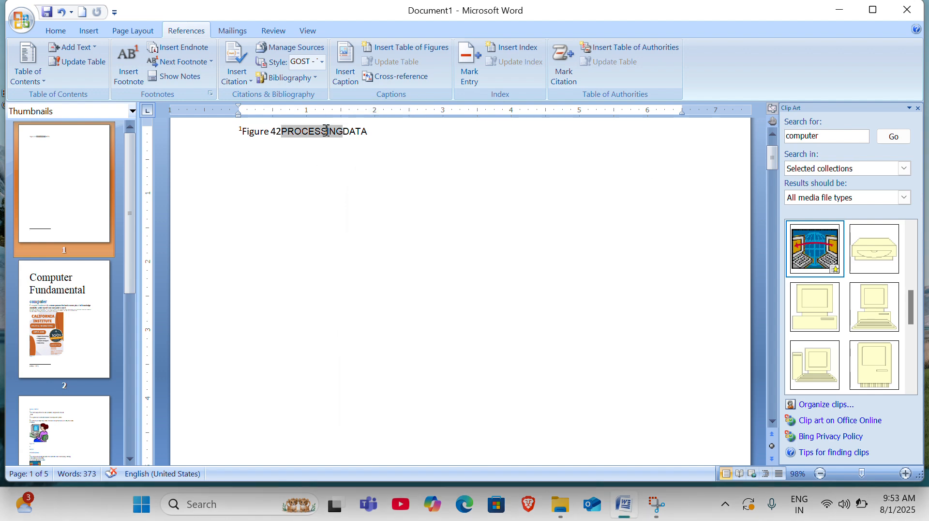
{"action": "left_click", "coordinate": [358, 132]}
{"action": "left_click", "coordinate": [311, 130]}
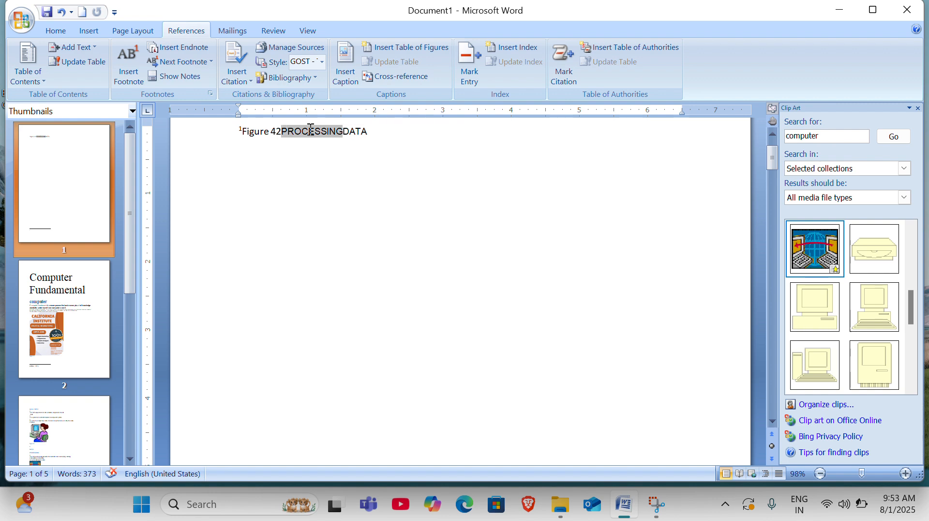
{"action": "left_click", "coordinate": [357, 132], "text": "ctrl"}
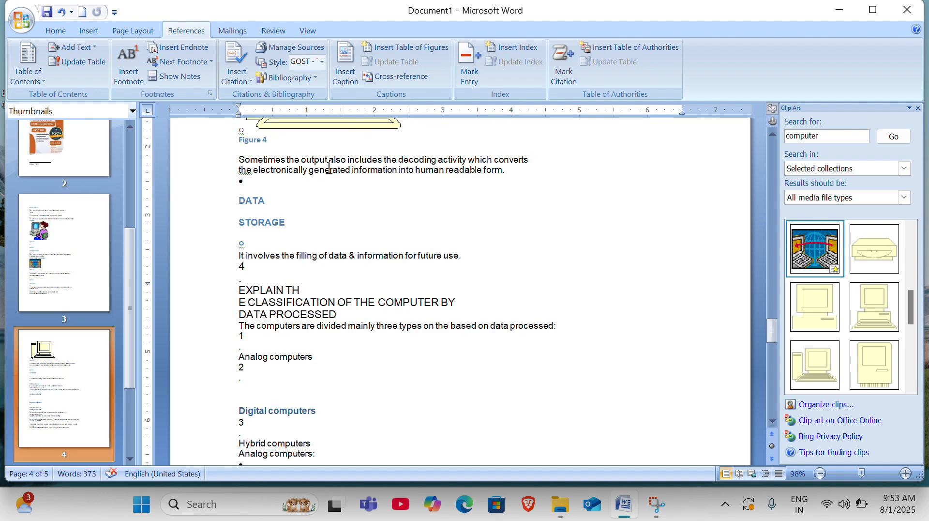
{"action": "scroll", "coordinate": [384, 234], "scroll_direction": "down", "scroll_amount": 3}
{"action": "scroll", "coordinate": [385, 236], "scroll_direction": "up", "scroll_amount": 6}
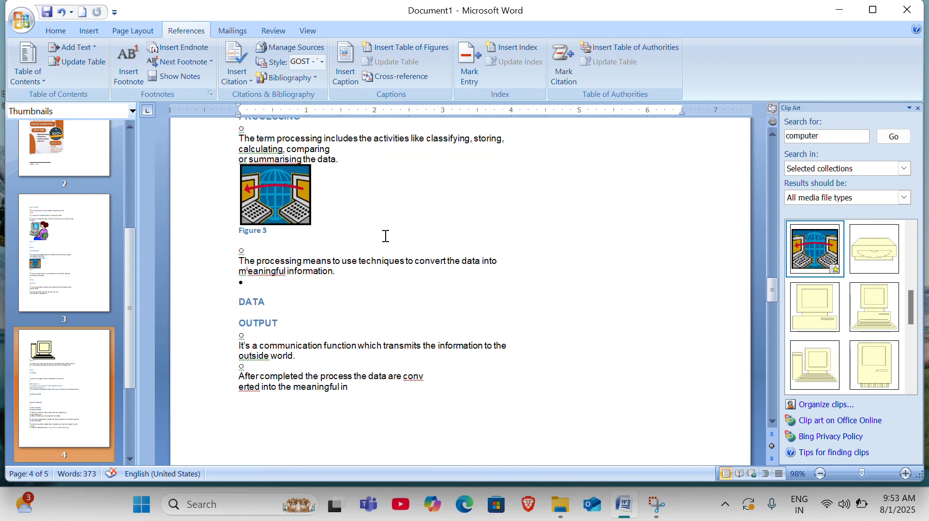
{"action": "scroll", "coordinate": [385, 236], "scroll_direction": "up", "scroll_amount": 10}
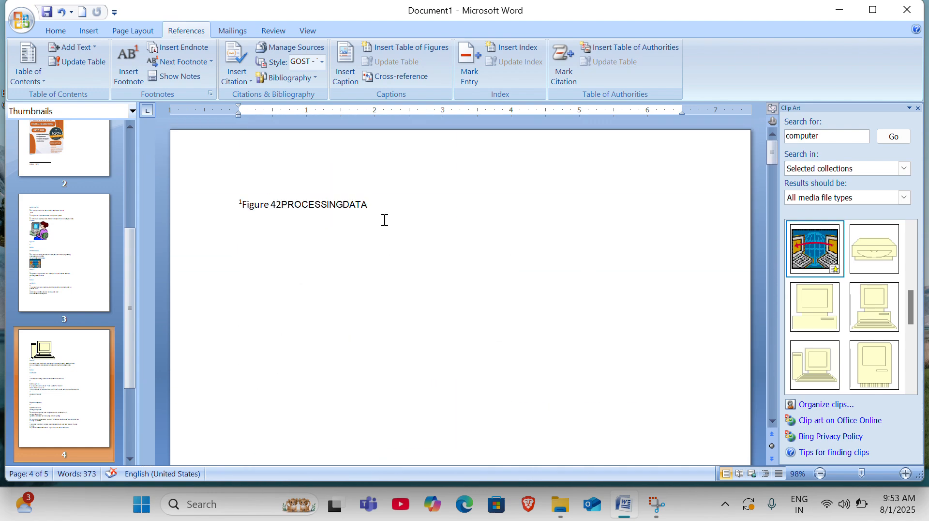
- Delete the whole line of cross-references on the first page, including the footnote mark at its start
{"action": "left_click", "coordinate": [376, 207]}
{"action": "key", "text": "BackSpace"}
{"action": "key", "text": "BackSpace"}
{"action": "key", "text": "BackSpace"}
{"action": "key", "text": "BackSpace"}
{"action": "key", "text": "BackSpace"}
{"action": "key", "text": "BackSpace"}
{"action": "key", "text": "BackSpace"}
{"action": "key", "text": "BackSpace"}
{"action": "key", "text": "BackSpace"}
{"action": "key", "text": "BackSpace"}
{"action": "key", "text": "BackSpace"}
{"action": "key", "text": "BackSpace"}
{"action": "key", "text": "BackSpace"}
{"action": "key", "text": "BackSpace"}
{"action": "key", "text": "BackSpace"}
{"action": "key", "text": "BackSpace"}
{"action": "key", "text": "BackSpace"}
{"action": "key", "text": "BackSpace"}
{"action": "key", "text": "BackSpace"}
{"action": "key", "text": "BackSpace"}
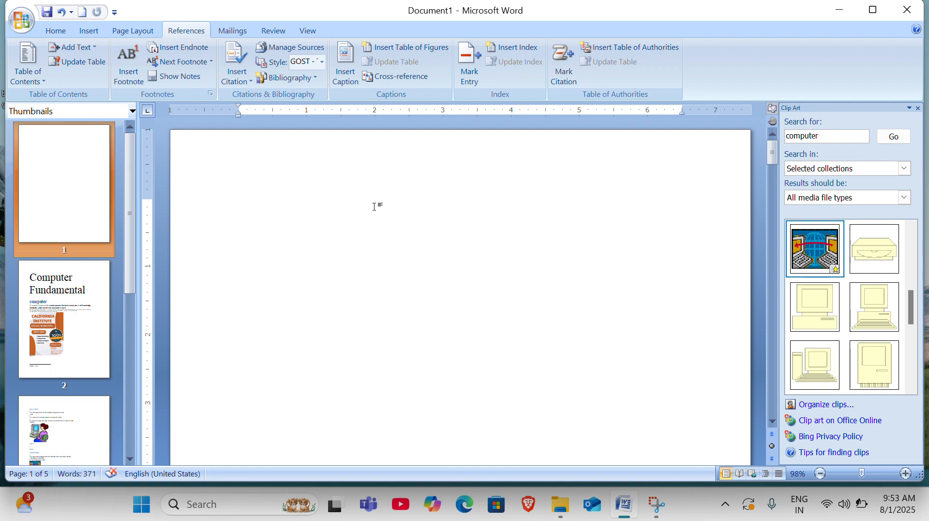
{"action": "scroll", "coordinate": [476, 257], "scroll_direction": "down", "scroll_amount": 8}
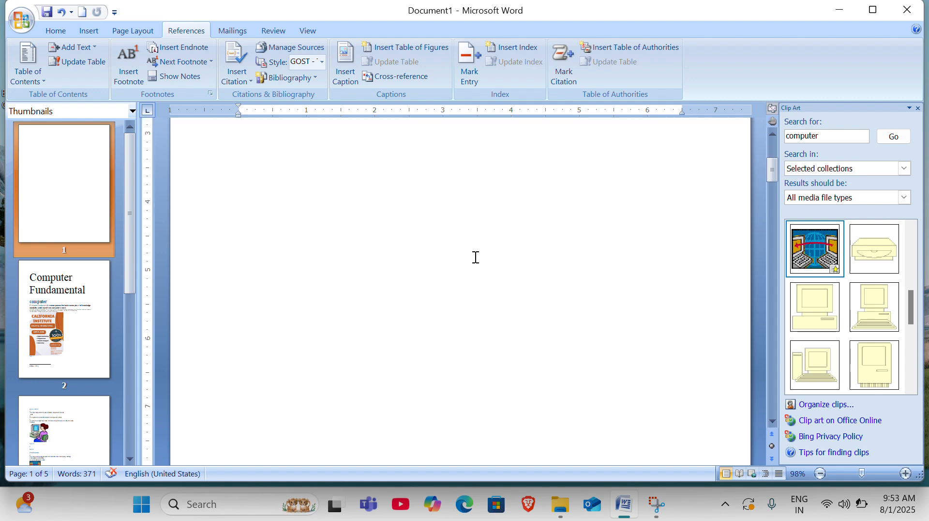
{"action": "scroll", "coordinate": [476, 257], "scroll_direction": "down", "scroll_amount": 10}
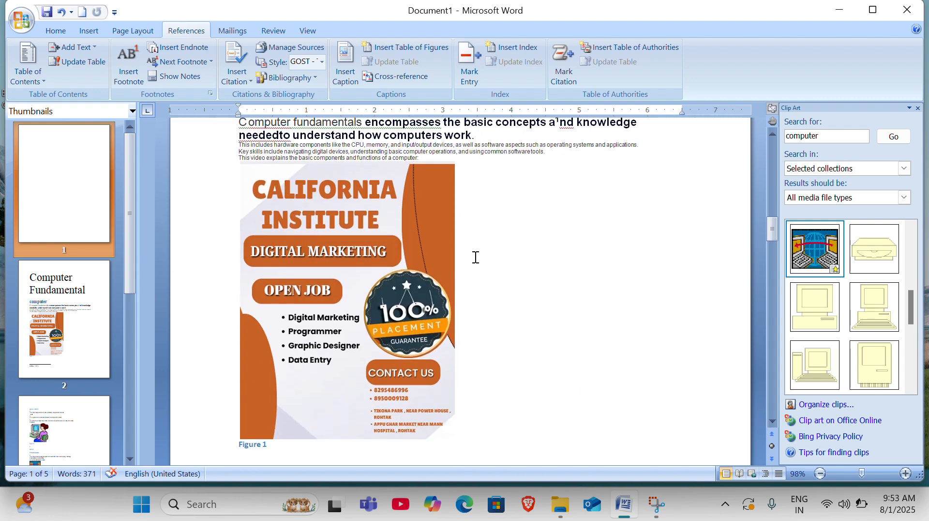
{"action": "scroll", "coordinate": [476, 257], "scroll_direction": "down", "scroll_amount": 3}
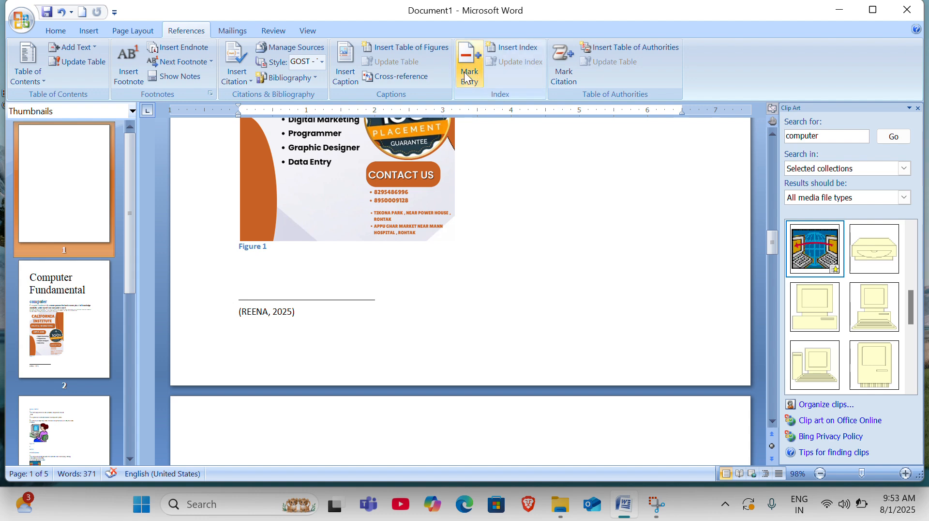
{"action": "scroll", "coordinate": [454, 216], "scroll_direction": "down", "scroll_amount": 15}
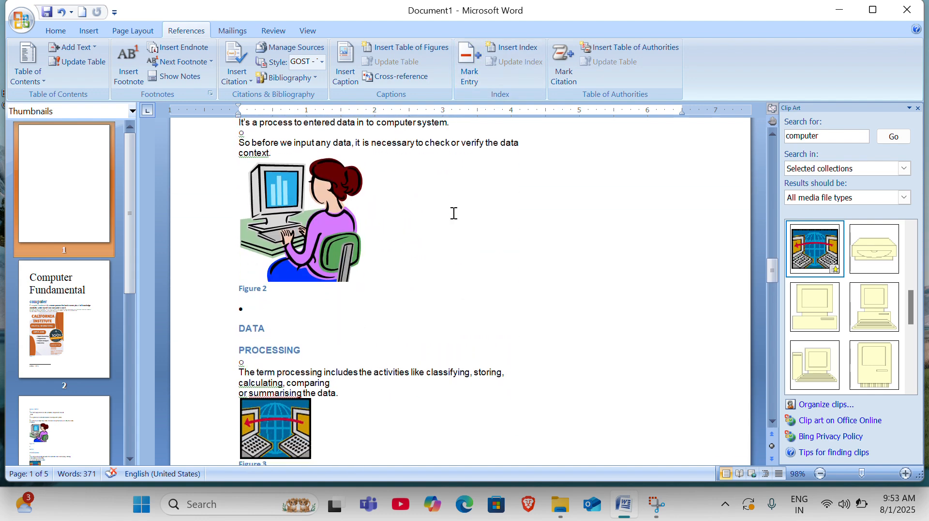
{"action": "scroll", "coordinate": [454, 213], "scroll_direction": "up", "scroll_amount": 1}
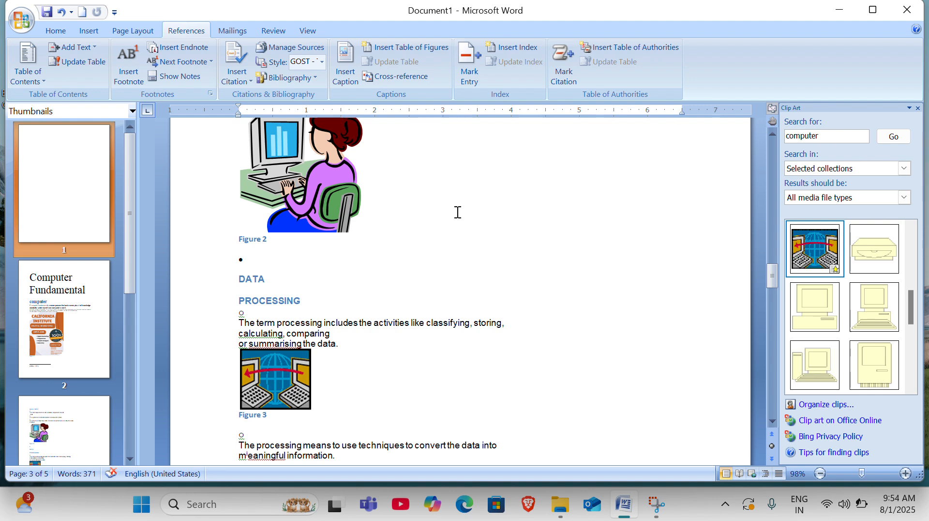
{"action": "left_click", "coordinate": [563, 82]}
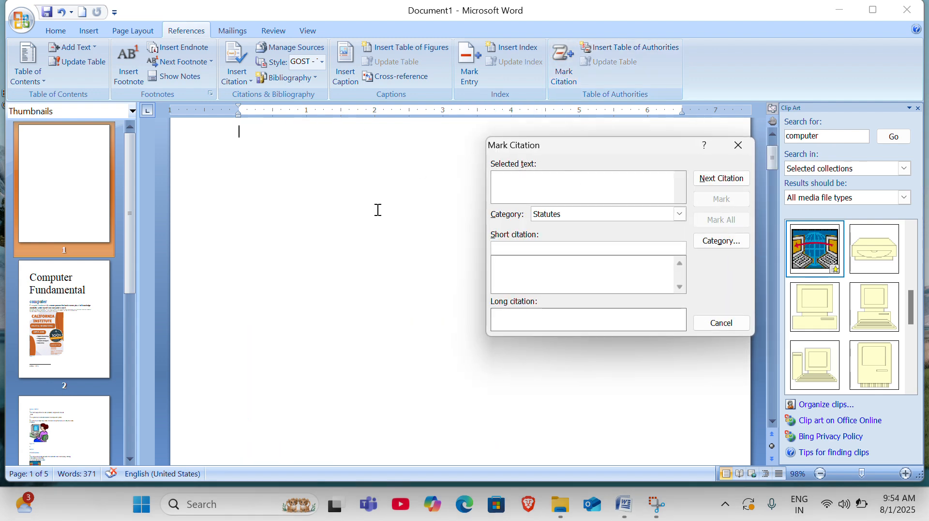
{"action": "left_click", "coordinate": [739, 146]}
- Mark the "computer" heading on the second page as a main index entry for the current page
{"action": "scroll", "coordinate": [470, 284], "scroll_direction": "down", "scroll_amount": 20}
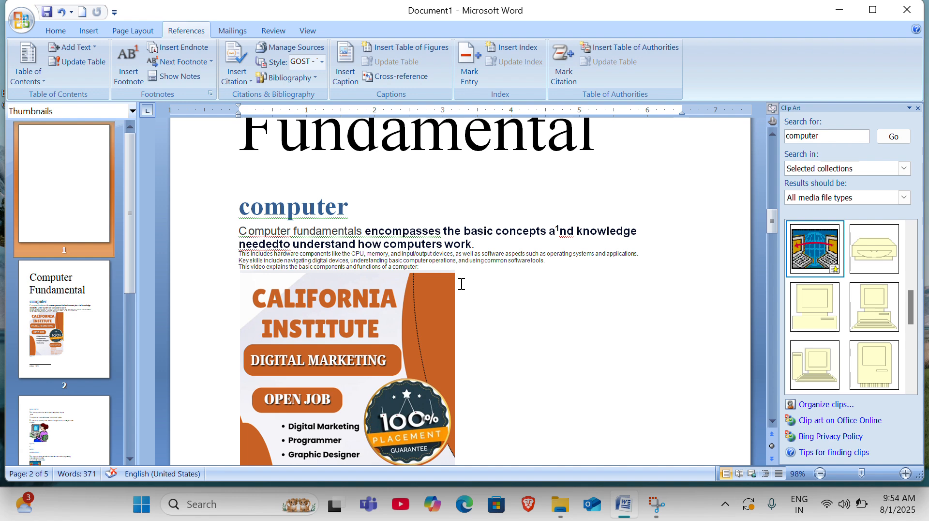
{"action": "left_click", "coordinate": [352, 205]}
{"action": "left_click_drag", "start_coordinate": [348, 206], "coordinate": [212, 222]}
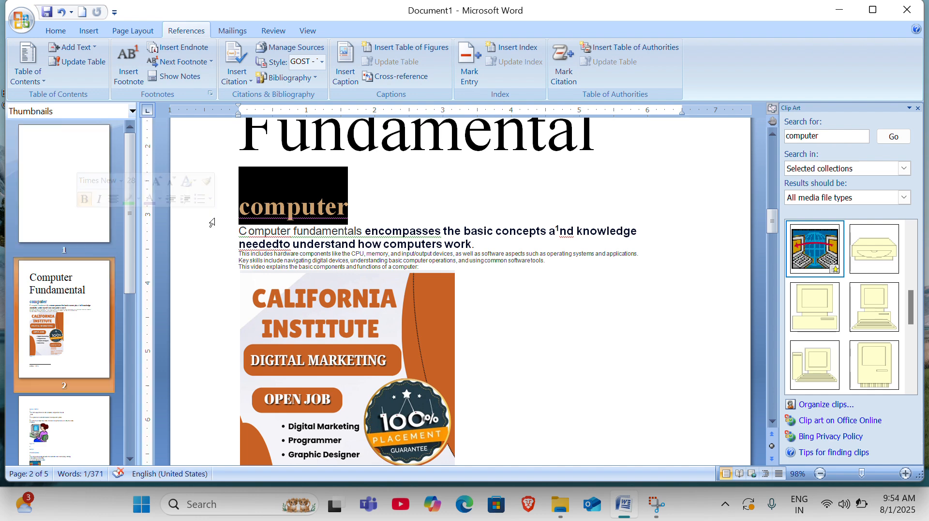
{"action": "left_click", "coordinate": [472, 74]}
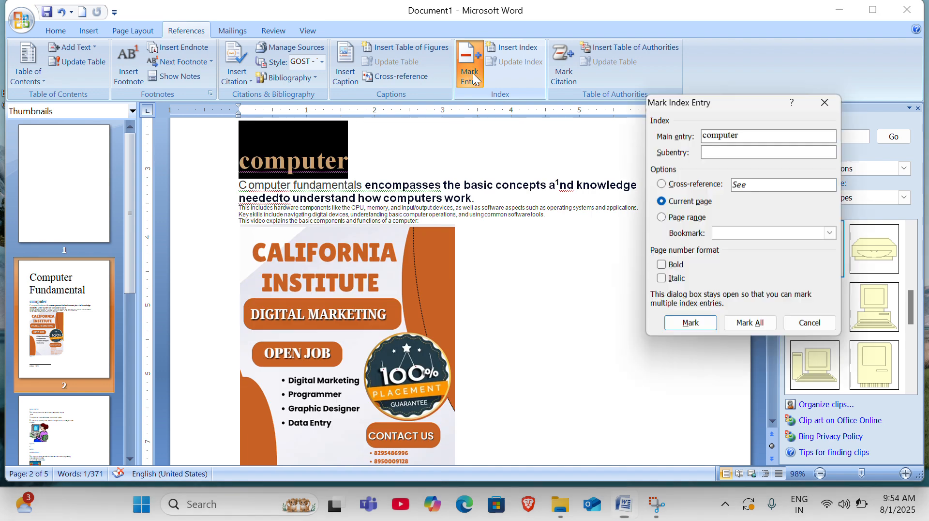
{"action": "left_click", "coordinate": [689, 327]}
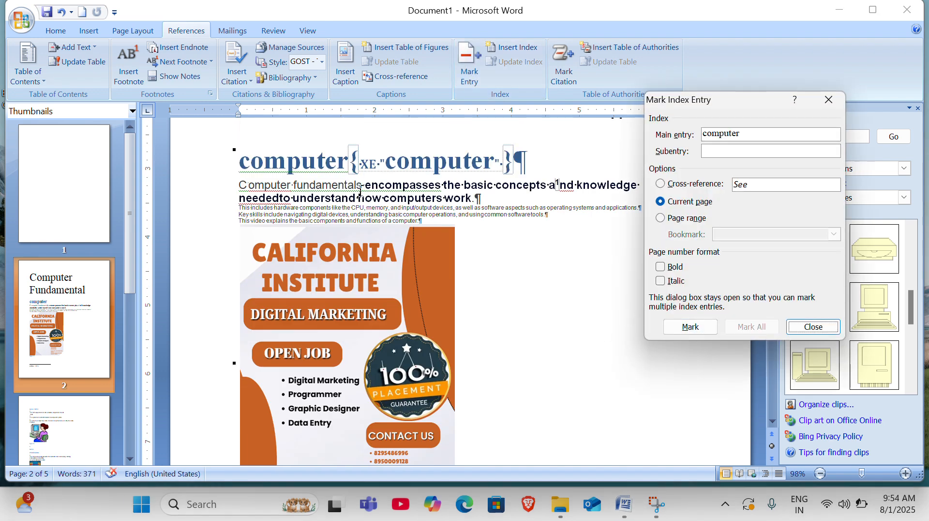
- Mark the word "The" before "processing means to use techniques" below Figure 3 as a current-page index entry
{"action": "scroll", "coordinate": [361, 218], "scroll_direction": "down", "scroll_amount": 5}
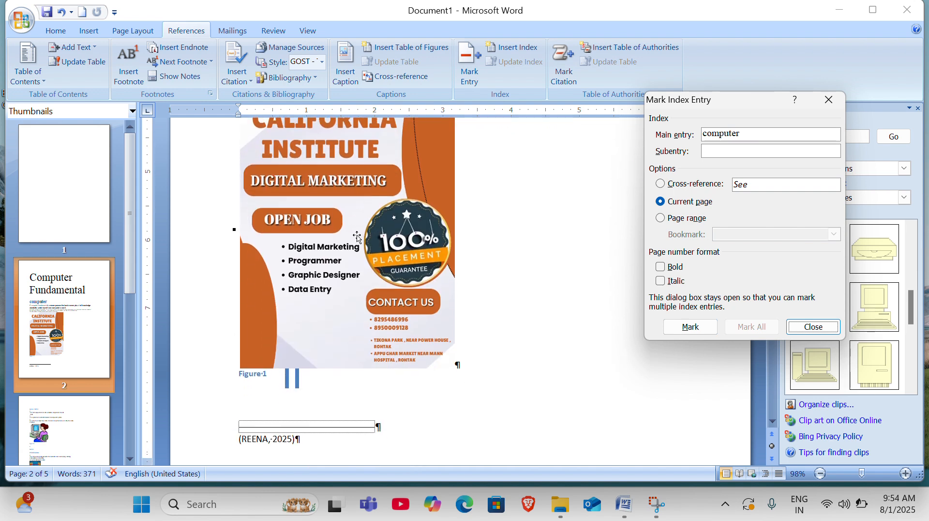
{"action": "scroll", "coordinate": [358, 237], "scroll_direction": "down", "scroll_amount": 15}
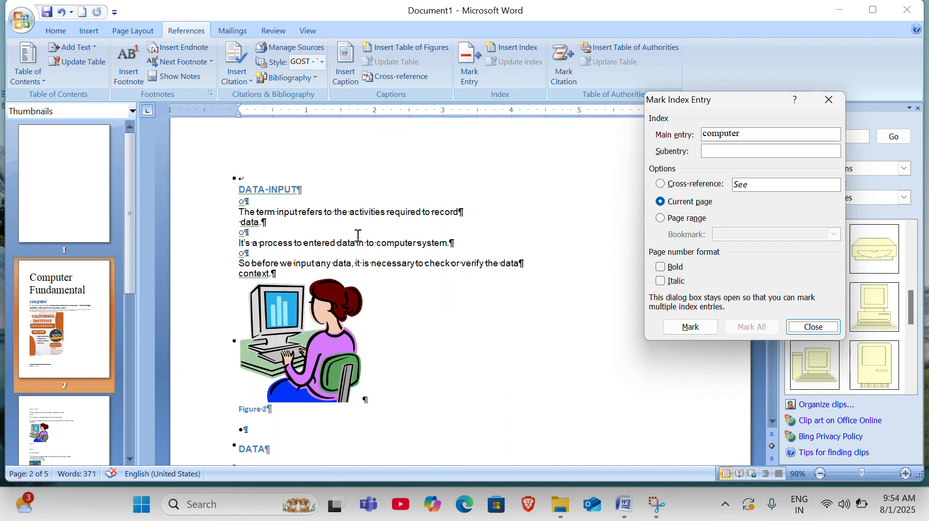
{"action": "scroll", "coordinate": [291, 375], "scroll_direction": "down", "scroll_amount": 9}
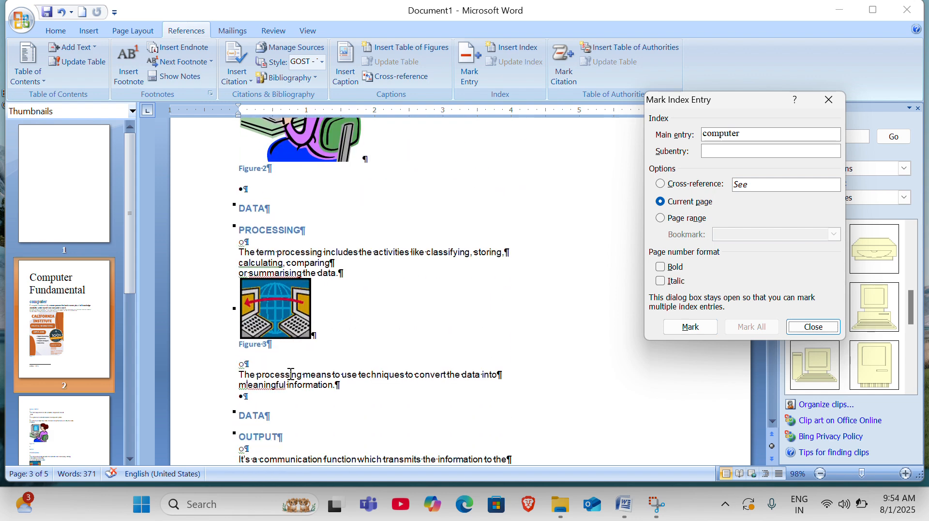
{"action": "left_click", "coordinate": [237, 375]}
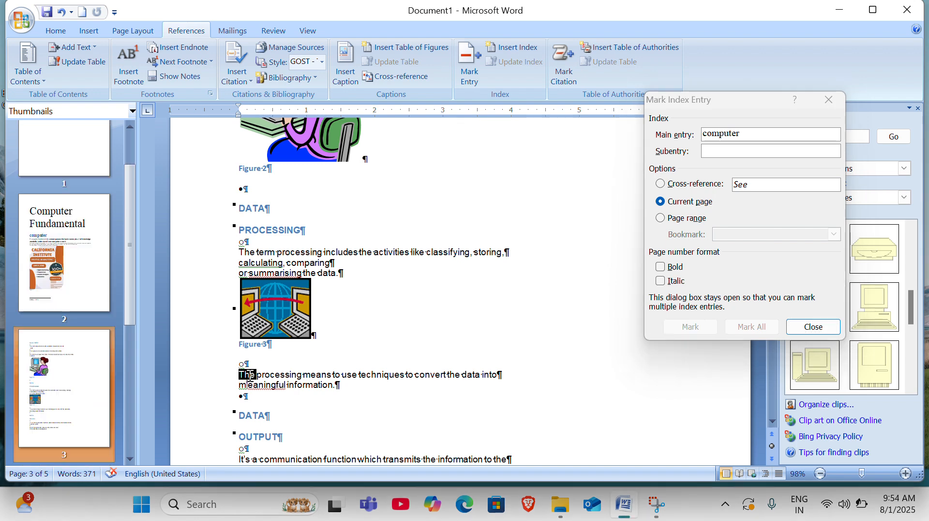
{"action": "mouse_move", "coordinate": [245, 375]}
{"action": "left_mouse_down"}
{"action": "mouse_move", "coordinate": [287, 385]}
{"action": "mouse_move", "coordinate": [289, 375]}
{"action": "mouse_move", "coordinate": [257, 373]}
{"action": "left_mouse_up"}
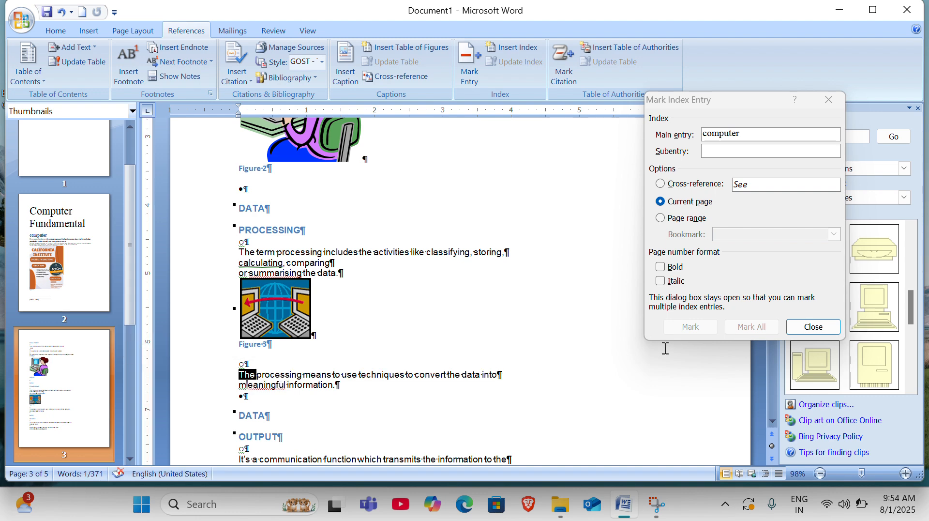
{"action": "left_click", "coordinate": [690, 326]}
{"action": "left_click", "coordinate": [699, 326]}
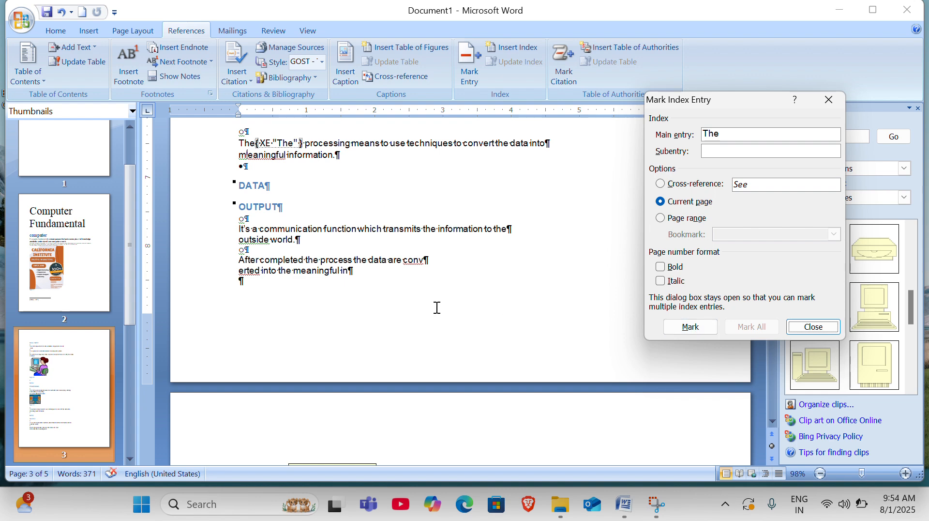
- Mark the line "EXPLAIN TH" below the STORAGE section as a current-page index entry
{"action": "scroll", "coordinate": [405, 310], "scroll_direction": "down", "scroll_amount": 10}
{"action": "scroll", "coordinate": [404, 310], "scroll_direction": "down", "scroll_amount": 5}
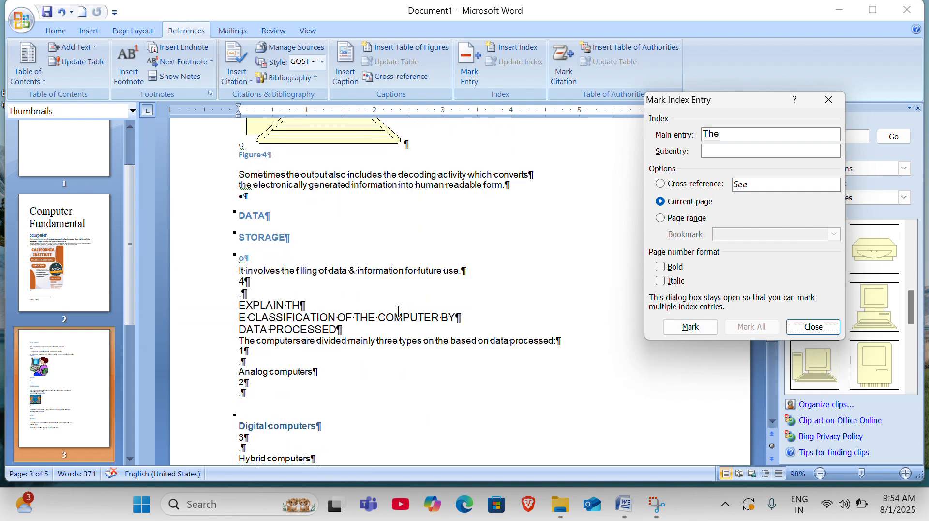
{"action": "left_click", "coordinate": [234, 300]}
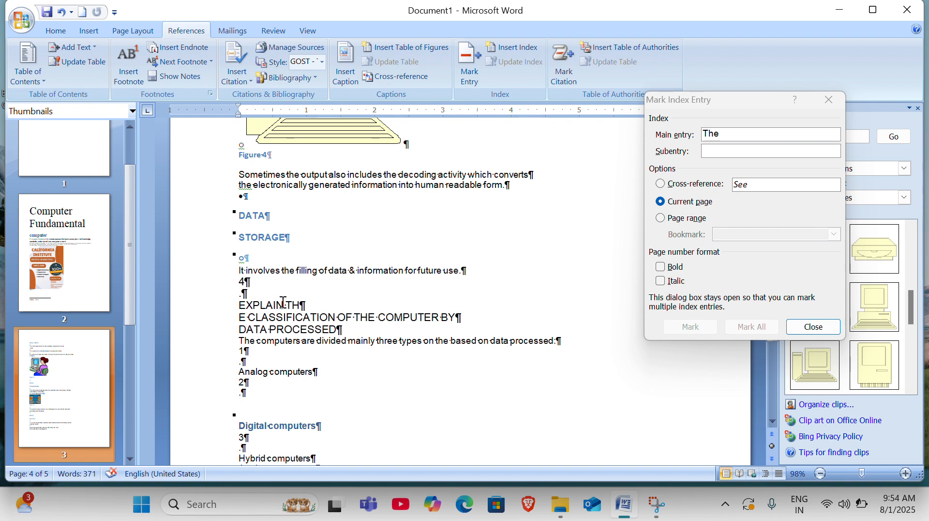
{"action": "left_click_drag", "start_coordinate": [305, 304], "coordinate": [254, 308]}
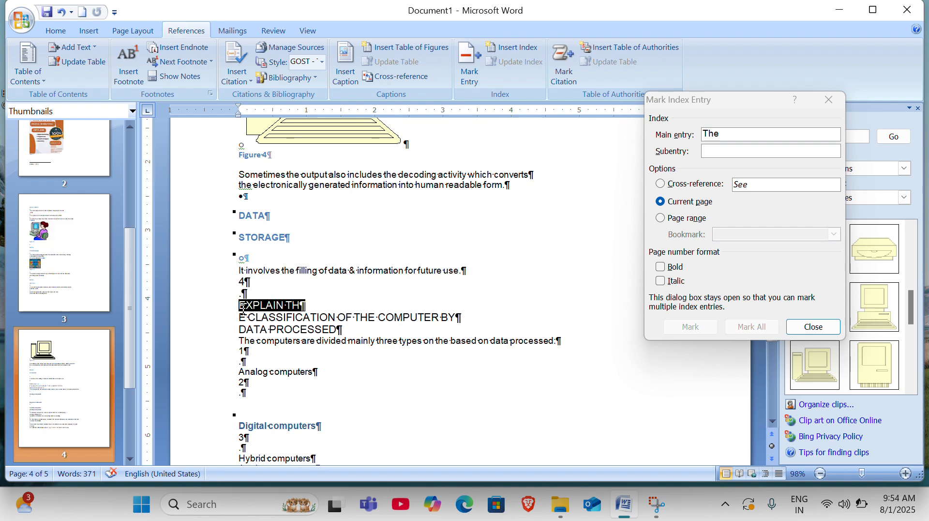
{"action": "left_click", "coordinate": [684, 329]}
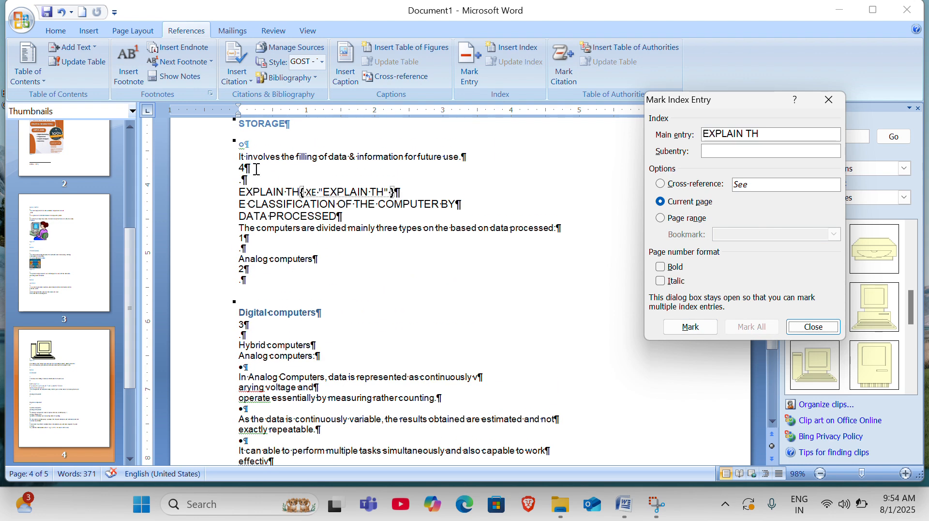
{"action": "scroll", "coordinate": [257, 169], "scroll_direction": "up", "scroll_amount": 2}
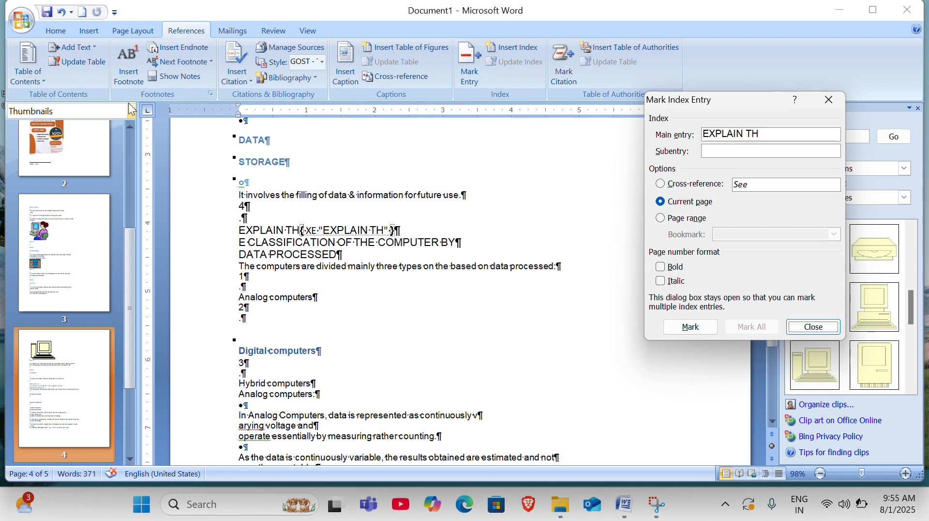
- Hide the formatting marks and index field codes in the document
{"action": "left_click", "coordinate": [53, 36]}
{"action": "left_click", "coordinate": [52, 34]}
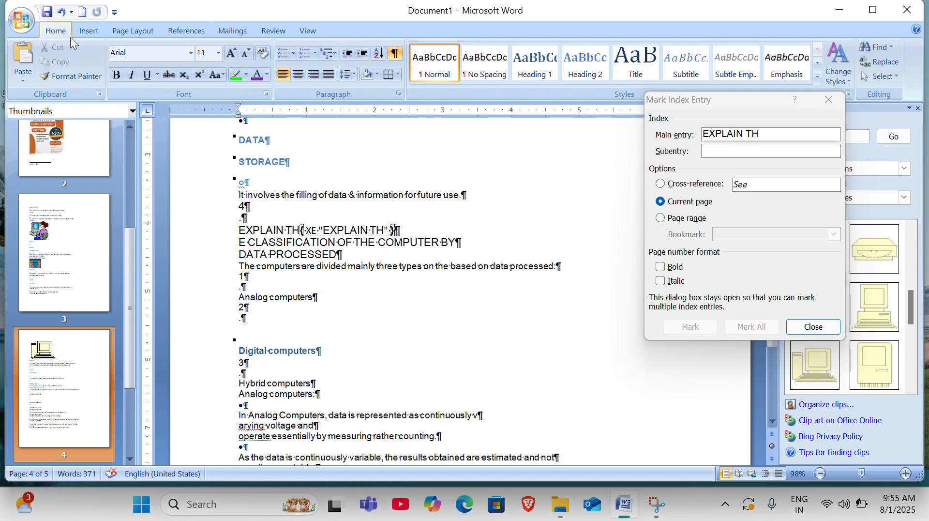
{"action": "left_click", "coordinate": [395, 53]}
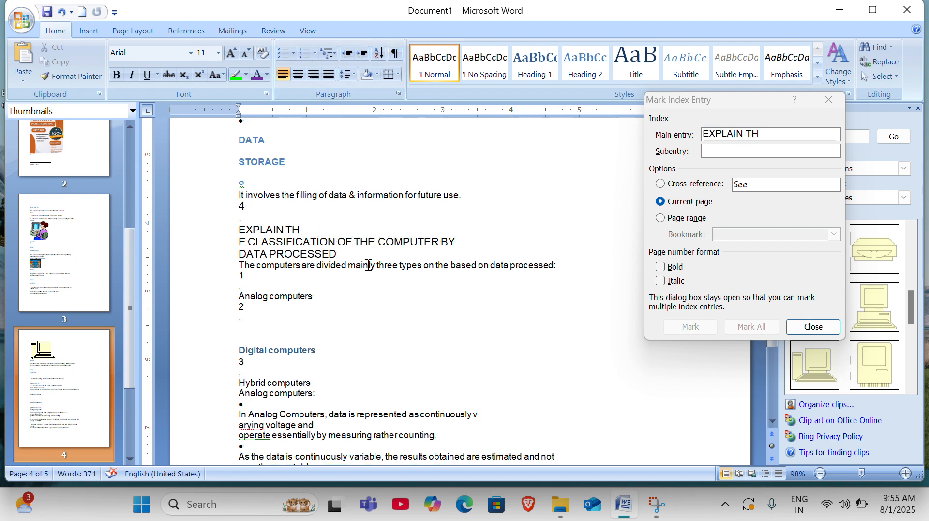
- Undo the index entry marking on the "EXPLAIN TH" line
{"action": "key", "text": "ctrl+z"}
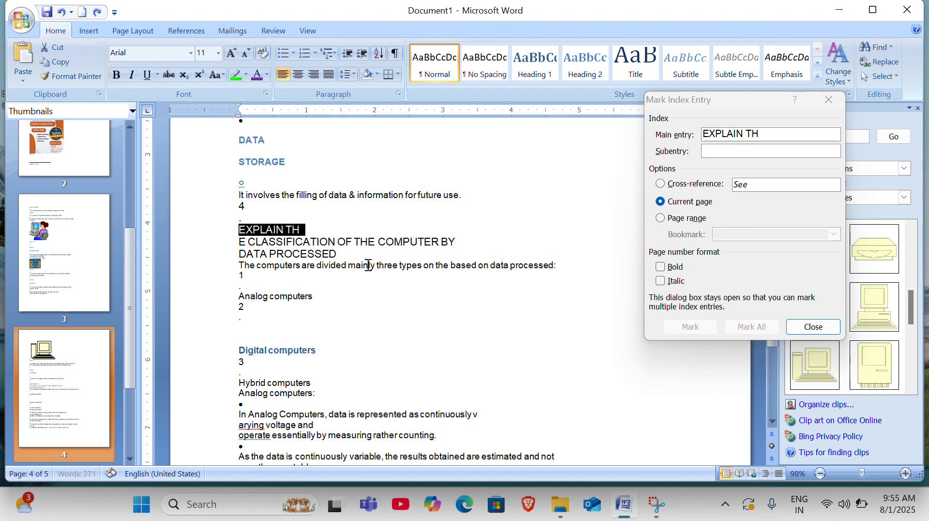
{"action": "scroll", "coordinate": [413, 270], "scroll_direction": "down", "scroll_amount": 2}
{"action": "scroll", "coordinate": [414, 273], "scroll_direction": "up", "scroll_amount": 20}
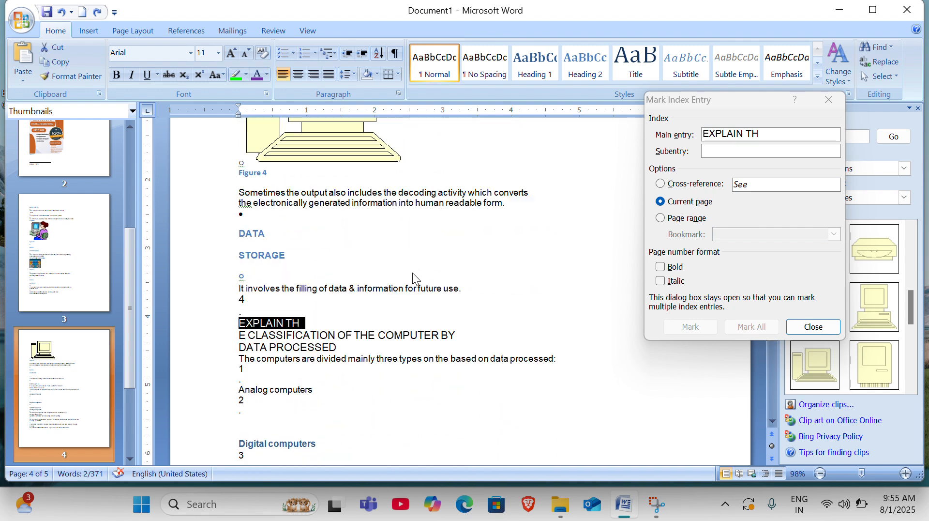
{"action": "scroll", "coordinate": [414, 273], "scroll_direction": "up", "scroll_amount": 15}
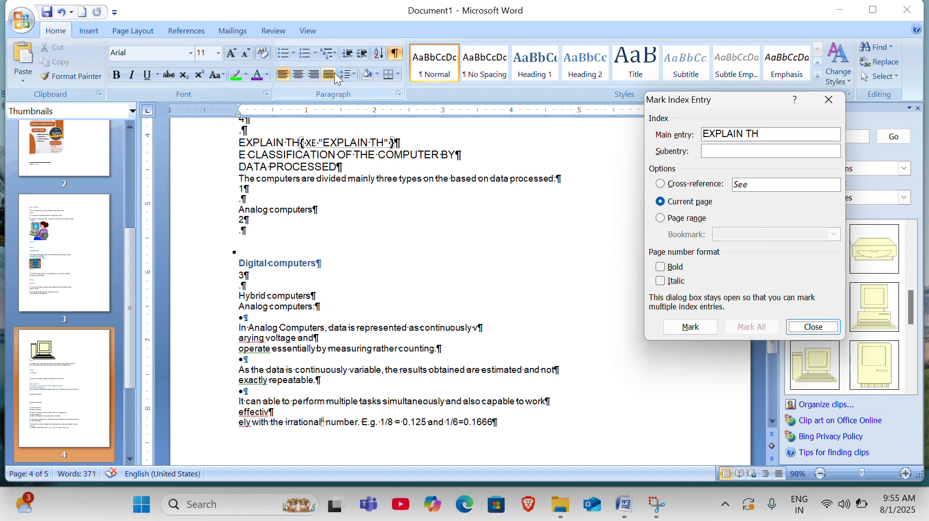
- Turn off the display of formatting marks and close the Mark Index Entry dialog
{"action": "left_click", "coordinate": [396, 54]}
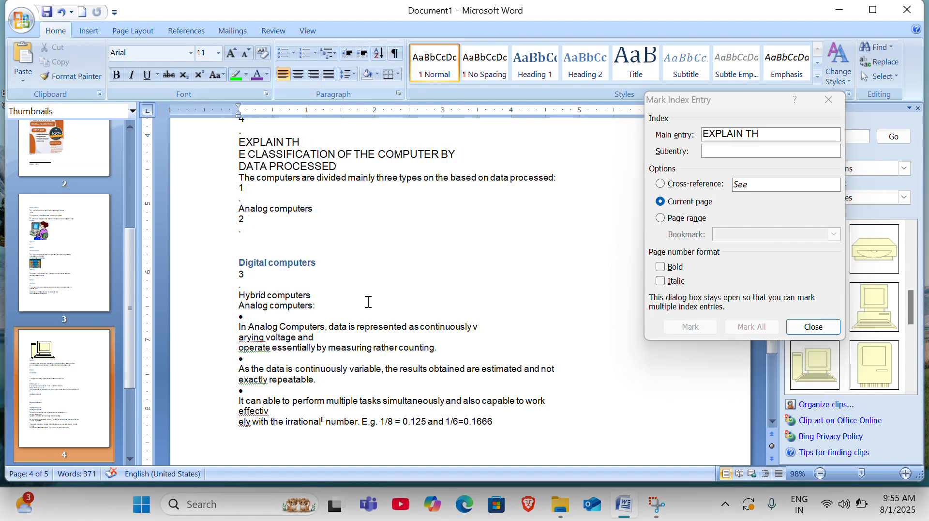
{"action": "scroll", "coordinate": [367, 303], "scroll_direction": "down", "scroll_amount": 1}
{"action": "scroll", "coordinate": [365, 271], "scroll_direction": "up", "scroll_amount": 10}
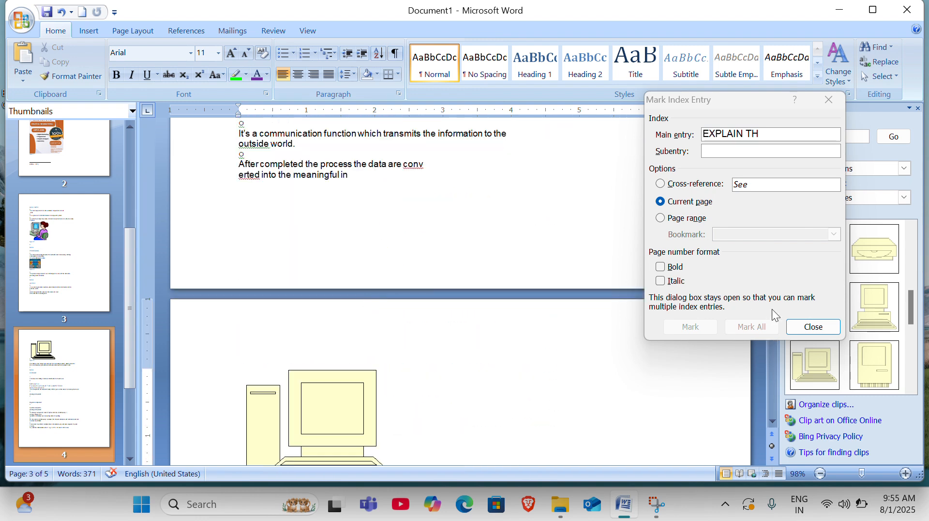
{"action": "left_click", "coordinate": [814, 327]}
- Insert an indented two-column index in the From template format at the start of the blank first page
{"action": "scroll", "coordinate": [541, 309], "scroll_direction": "down", "scroll_amount": 1}
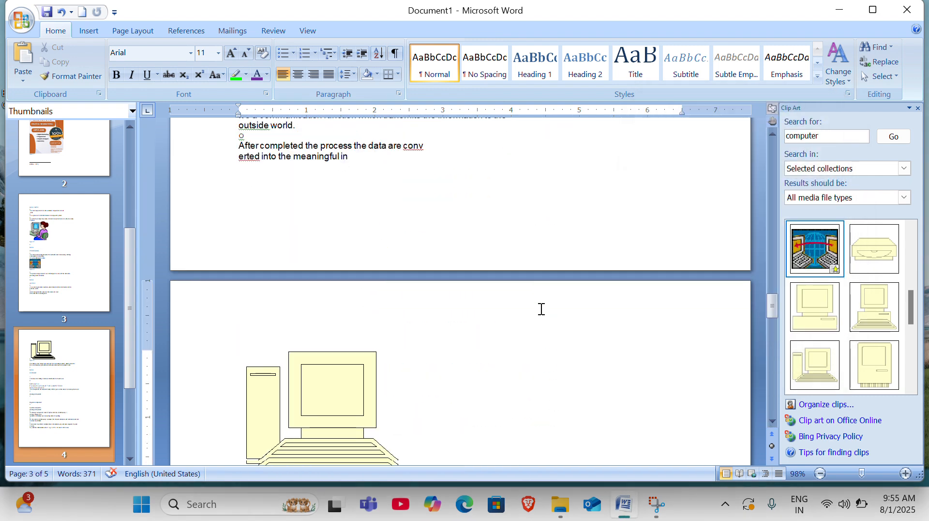
{"action": "scroll", "coordinate": [542, 309], "scroll_direction": "up", "scroll_amount": 15}
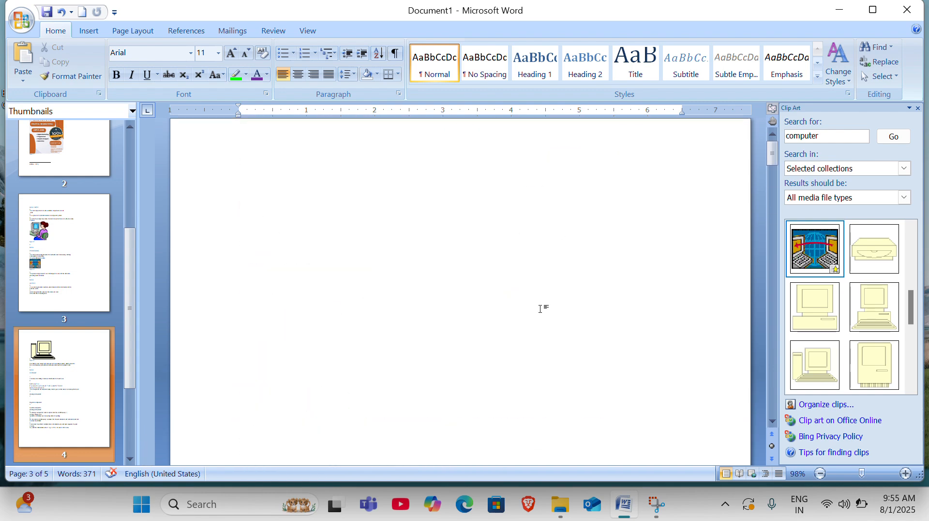
{"action": "scroll", "coordinate": [542, 308], "scroll_direction": "up", "scroll_amount": 1}
{"action": "left_click", "coordinate": [282, 221]}
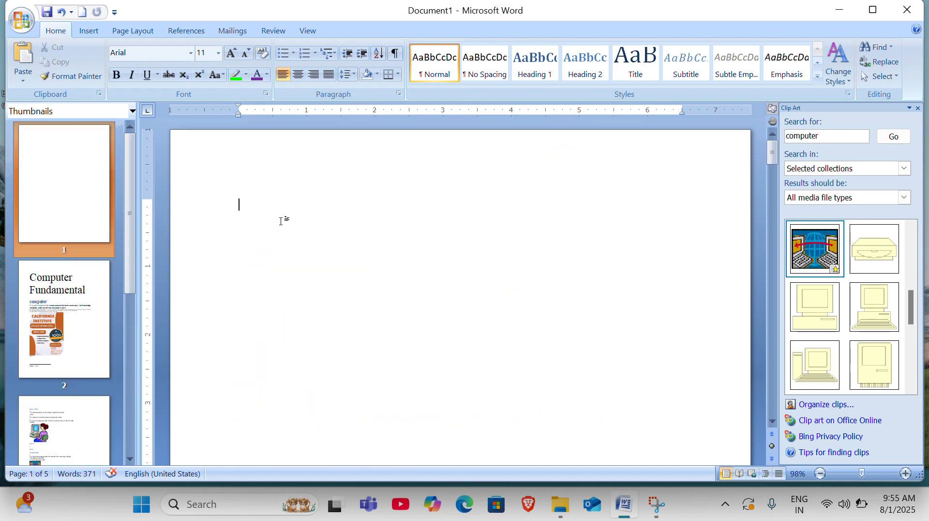
{"action": "left_click", "coordinate": [187, 31]}
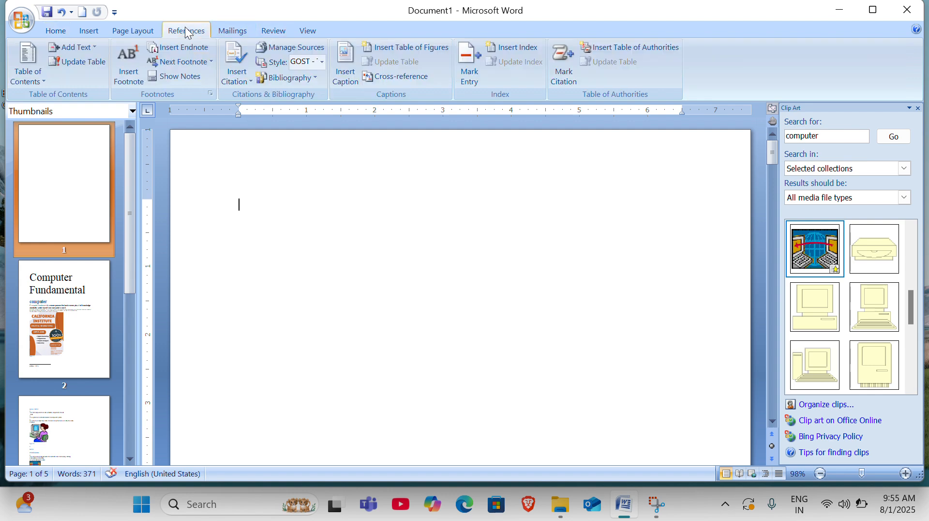
{"action": "left_click", "coordinate": [512, 48]}
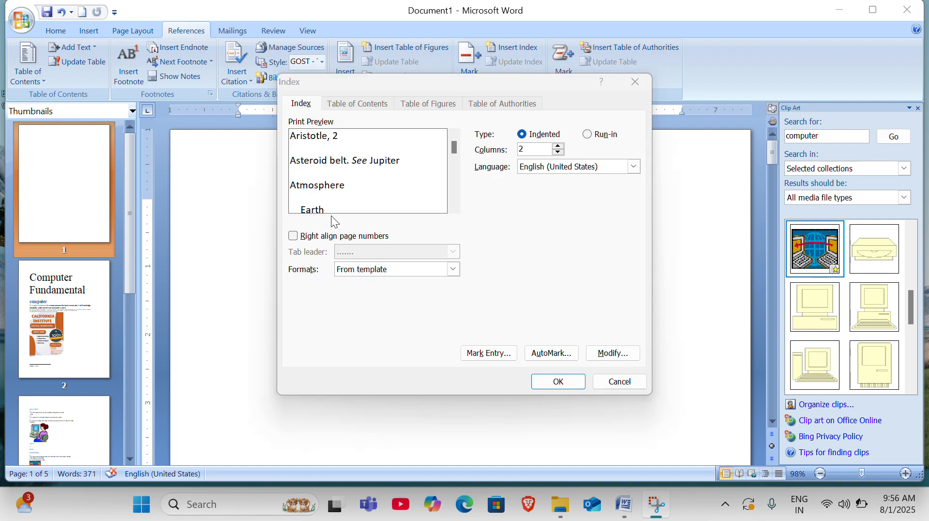
{"action": "left_click", "coordinate": [559, 381]}
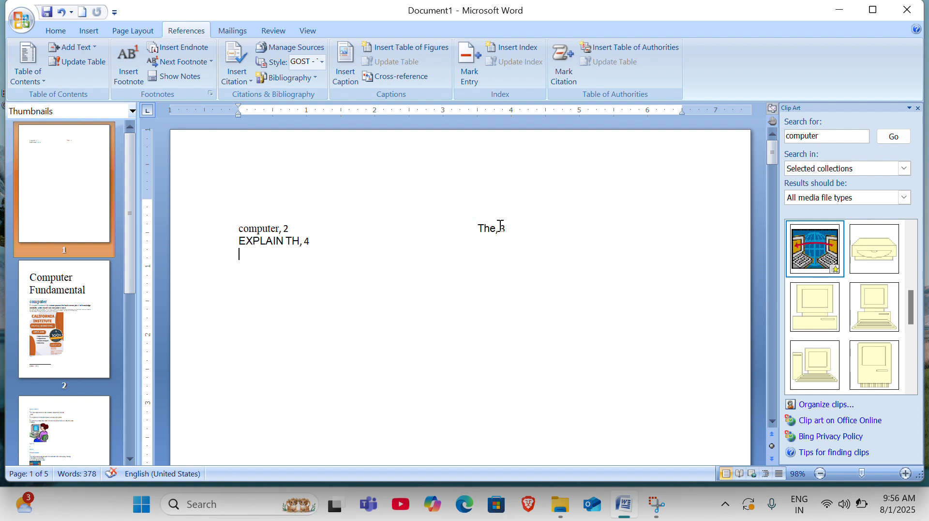
- Mark "The processing means" in the paragraph below Figure 3 as a current-page index entry, and close the marking dialog
{"action": "scroll", "coordinate": [311, 261], "scroll_direction": "down", "scroll_amount": 5}
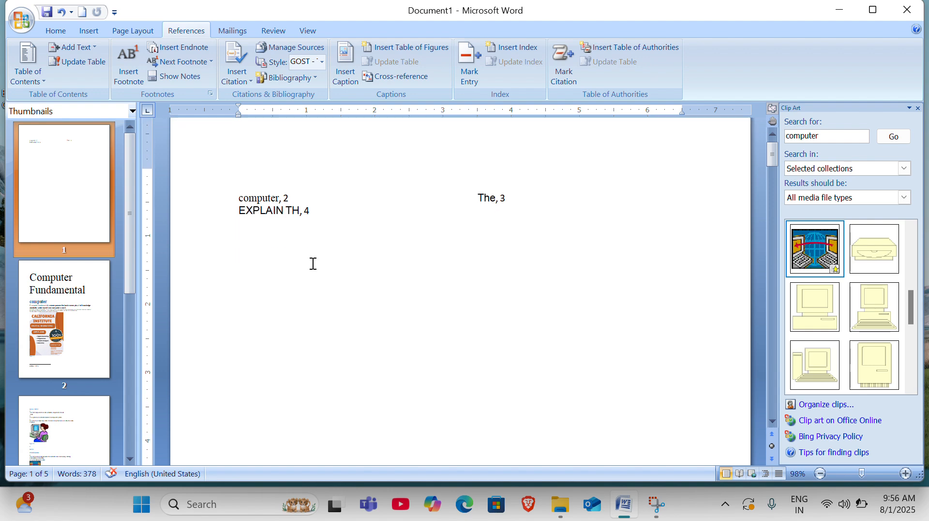
{"action": "scroll", "coordinate": [314, 264], "scroll_direction": "down", "scroll_amount": 10}
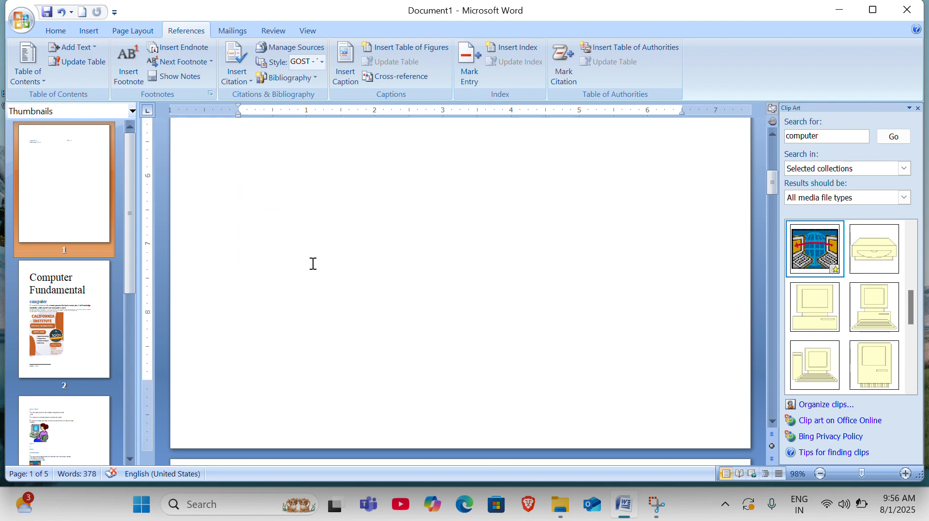
{"action": "scroll", "coordinate": [314, 263], "scroll_direction": "down", "scroll_amount": 12}
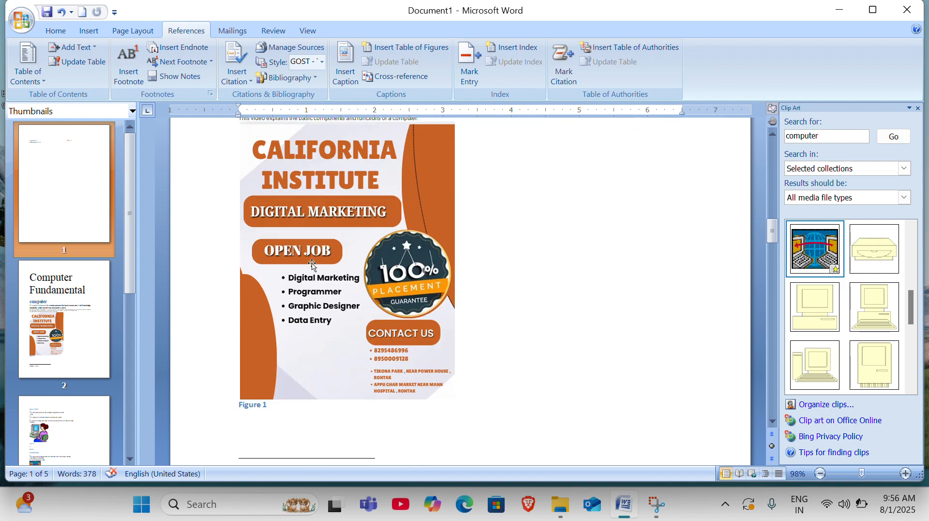
{"action": "scroll", "coordinate": [314, 263], "scroll_direction": "down", "scroll_amount": 10}
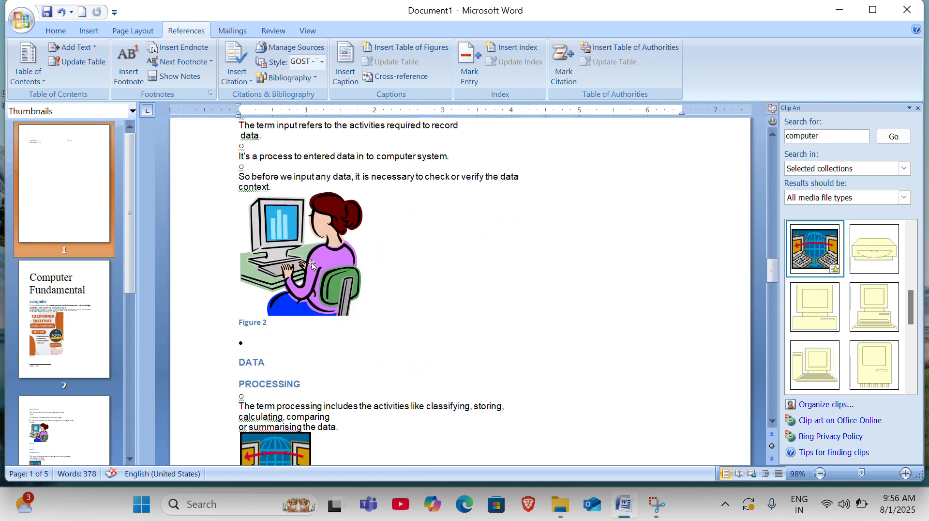
{"action": "scroll", "coordinate": [313, 263], "scroll_direction": "down", "scroll_amount": 5}
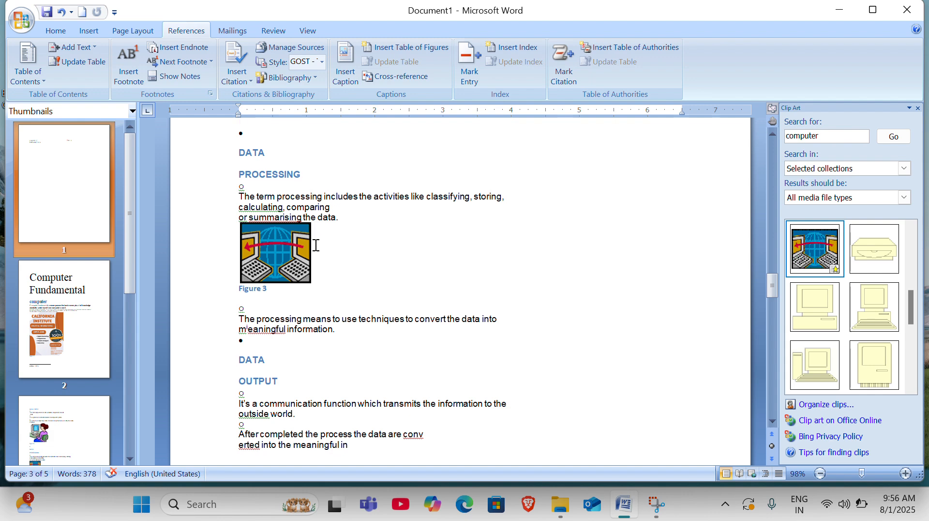
{"action": "left_click_drag", "start_coordinate": [255, 322], "coordinate": [328, 317]}
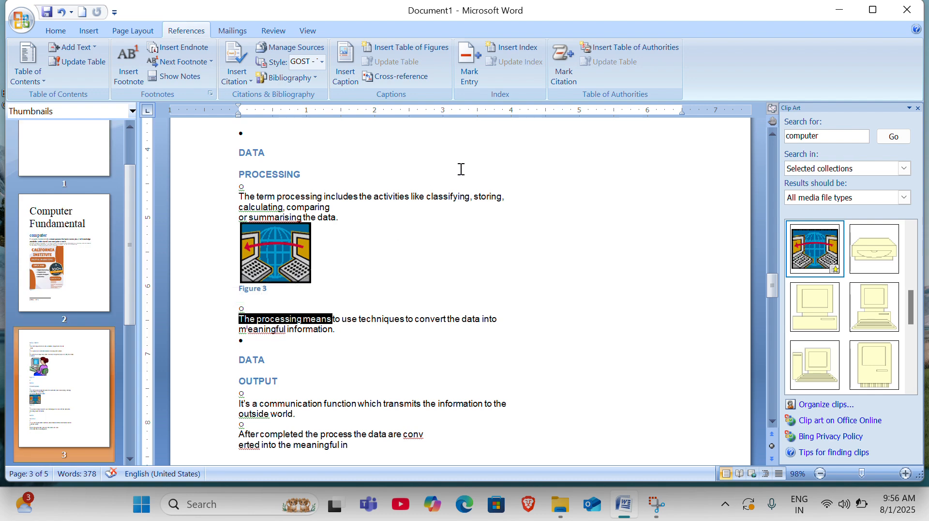
{"action": "left_click", "coordinate": [468, 73]}
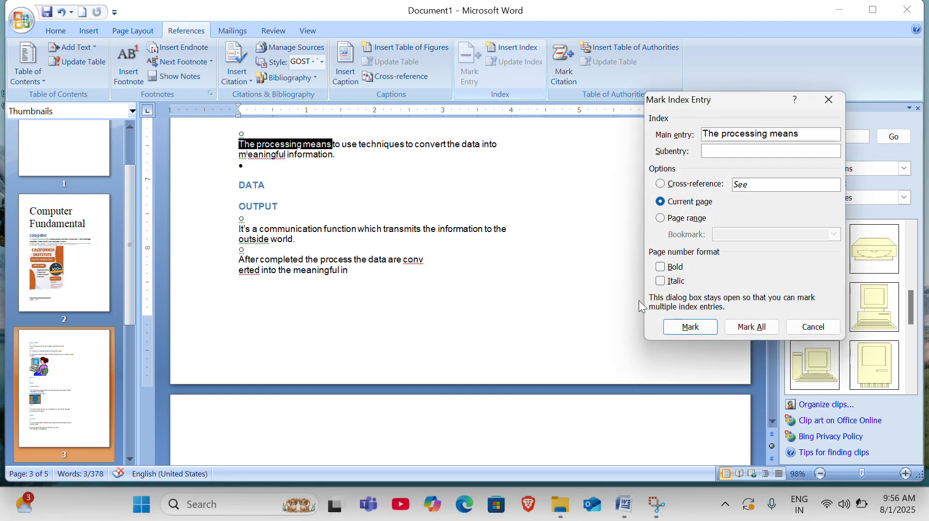
{"action": "left_click", "coordinate": [691, 327]}
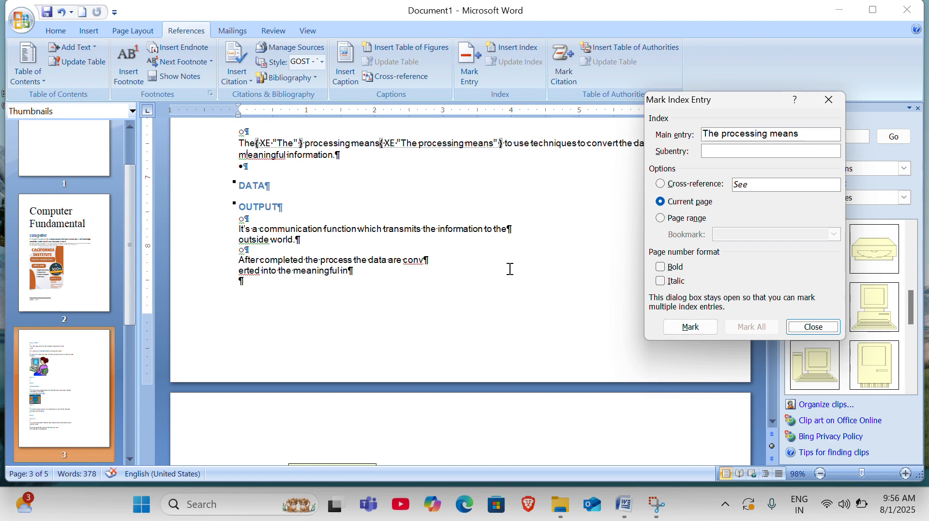
{"action": "scroll", "coordinate": [510, 269], "scroll_direction": "up", "scroll_amount": 15}
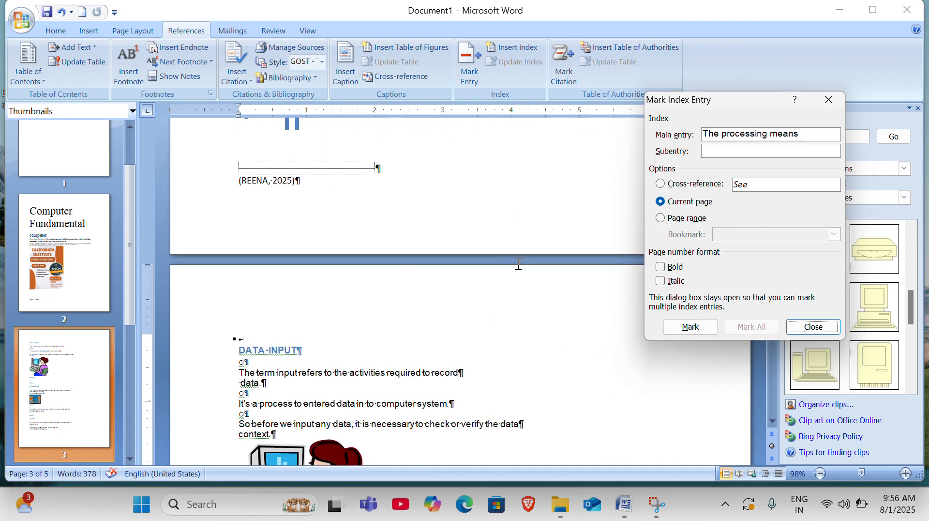
{"action": "left_click", "coordinate": [814, 327]}
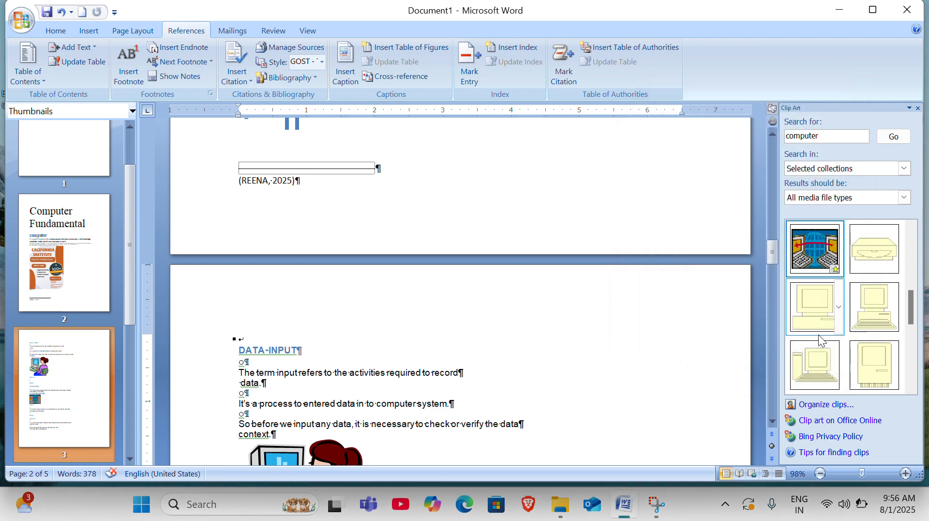
- Hide the formatting marks
{"action": "left_click", "coordinate": [50, 33]}
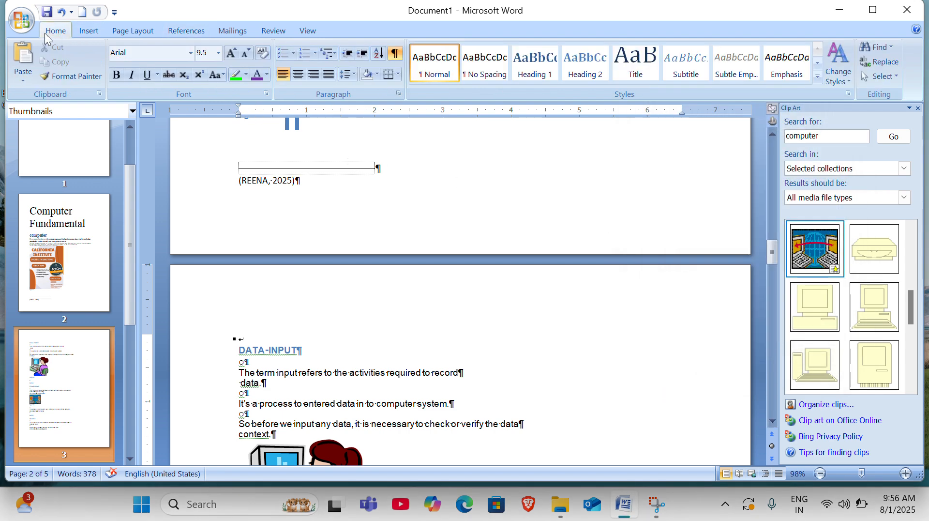